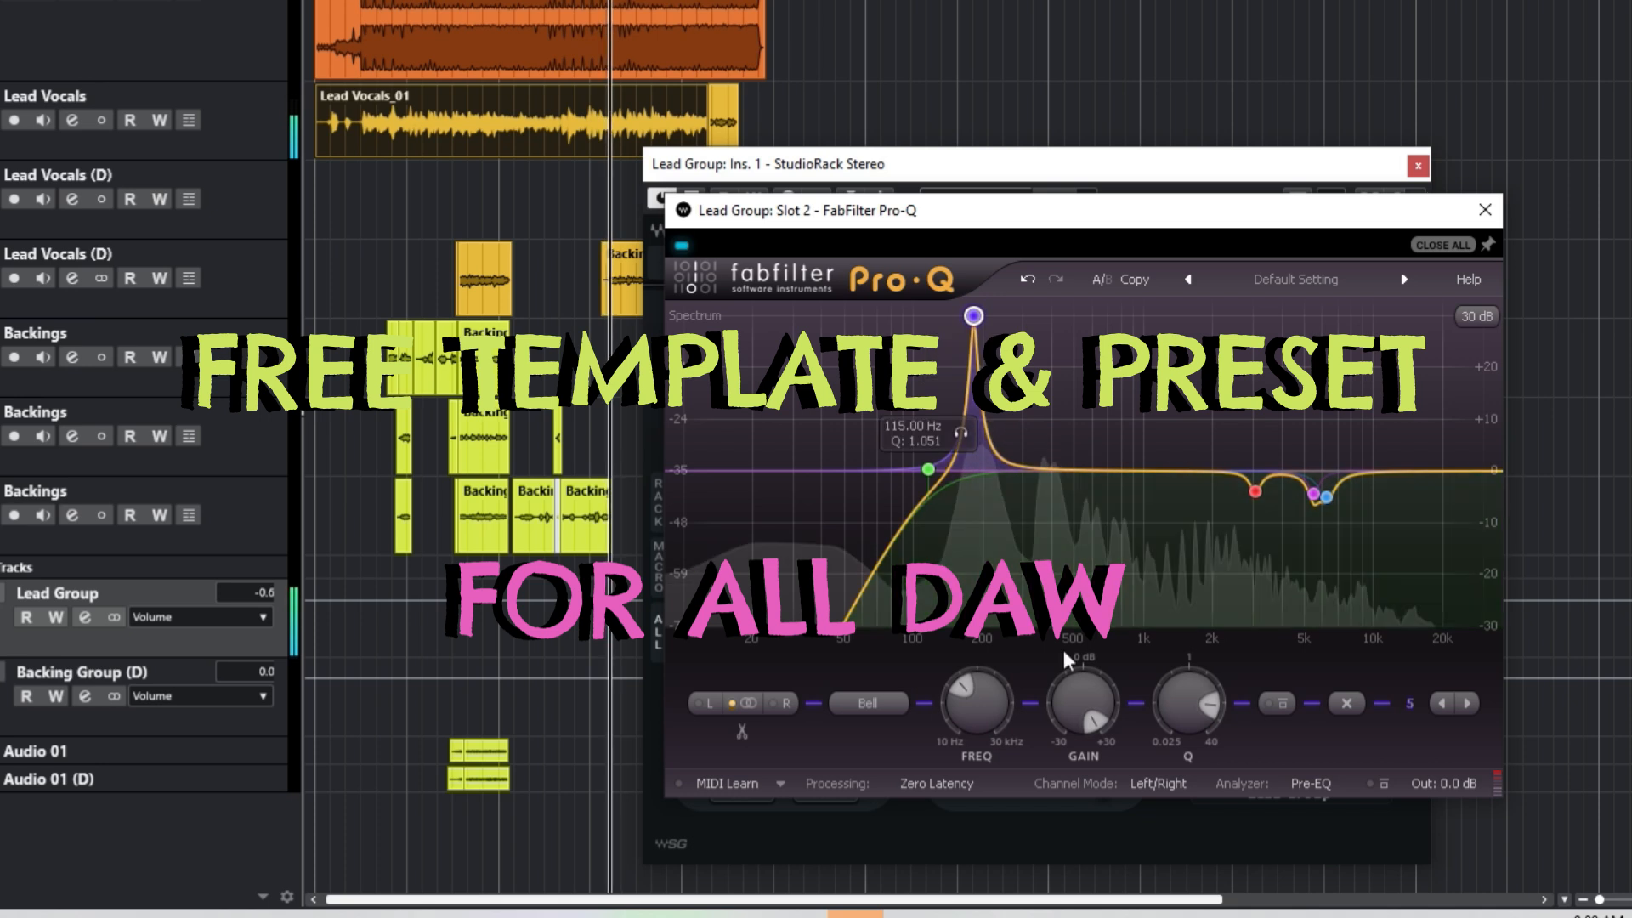
Step: Boost a narrow Pro-Q band near 416 Hz to +30 dB, then reset its gain to 0 dB
scroll(1085, 460, up, 5)
drag(1080, 472, 1056, 317)
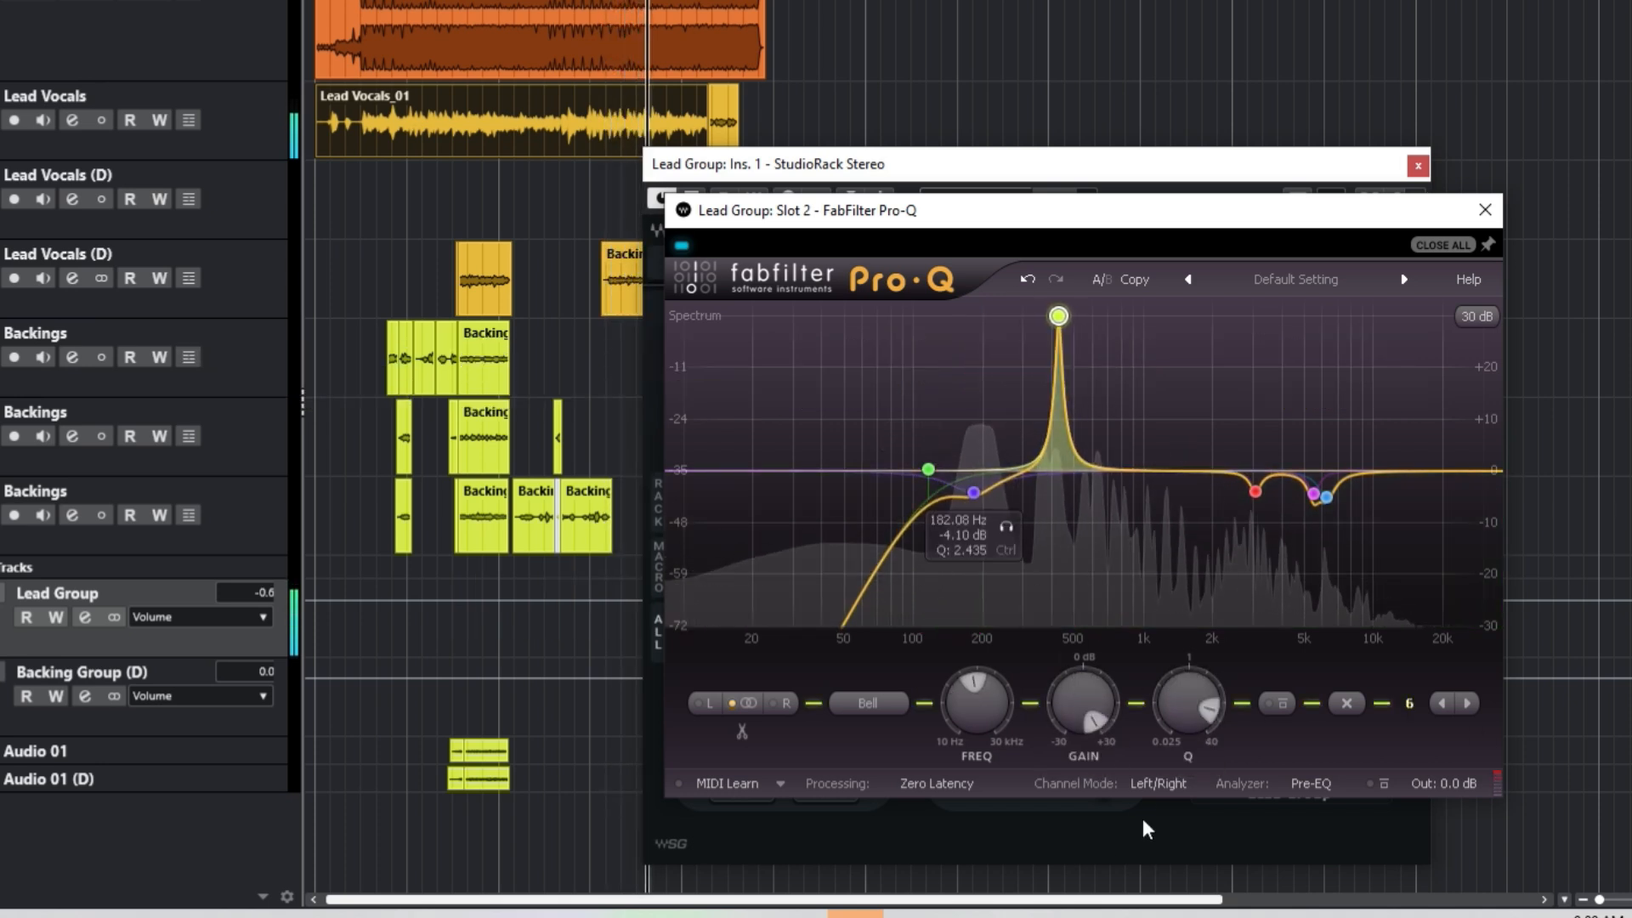
double_click(1084, 703)
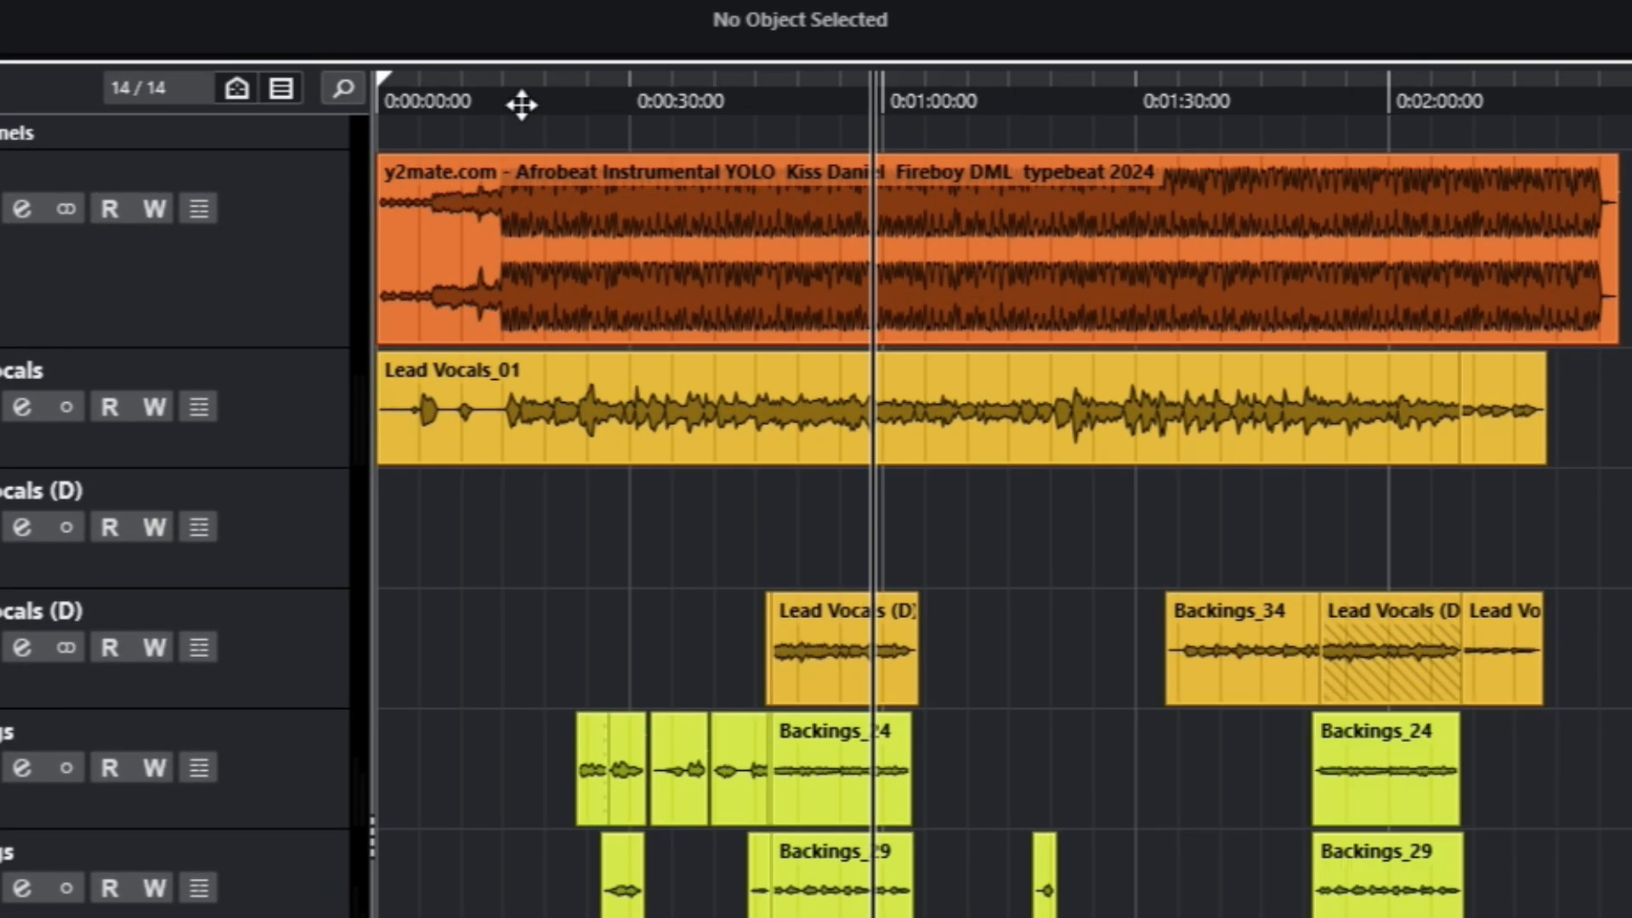
drag(521, 104, 503, 101)
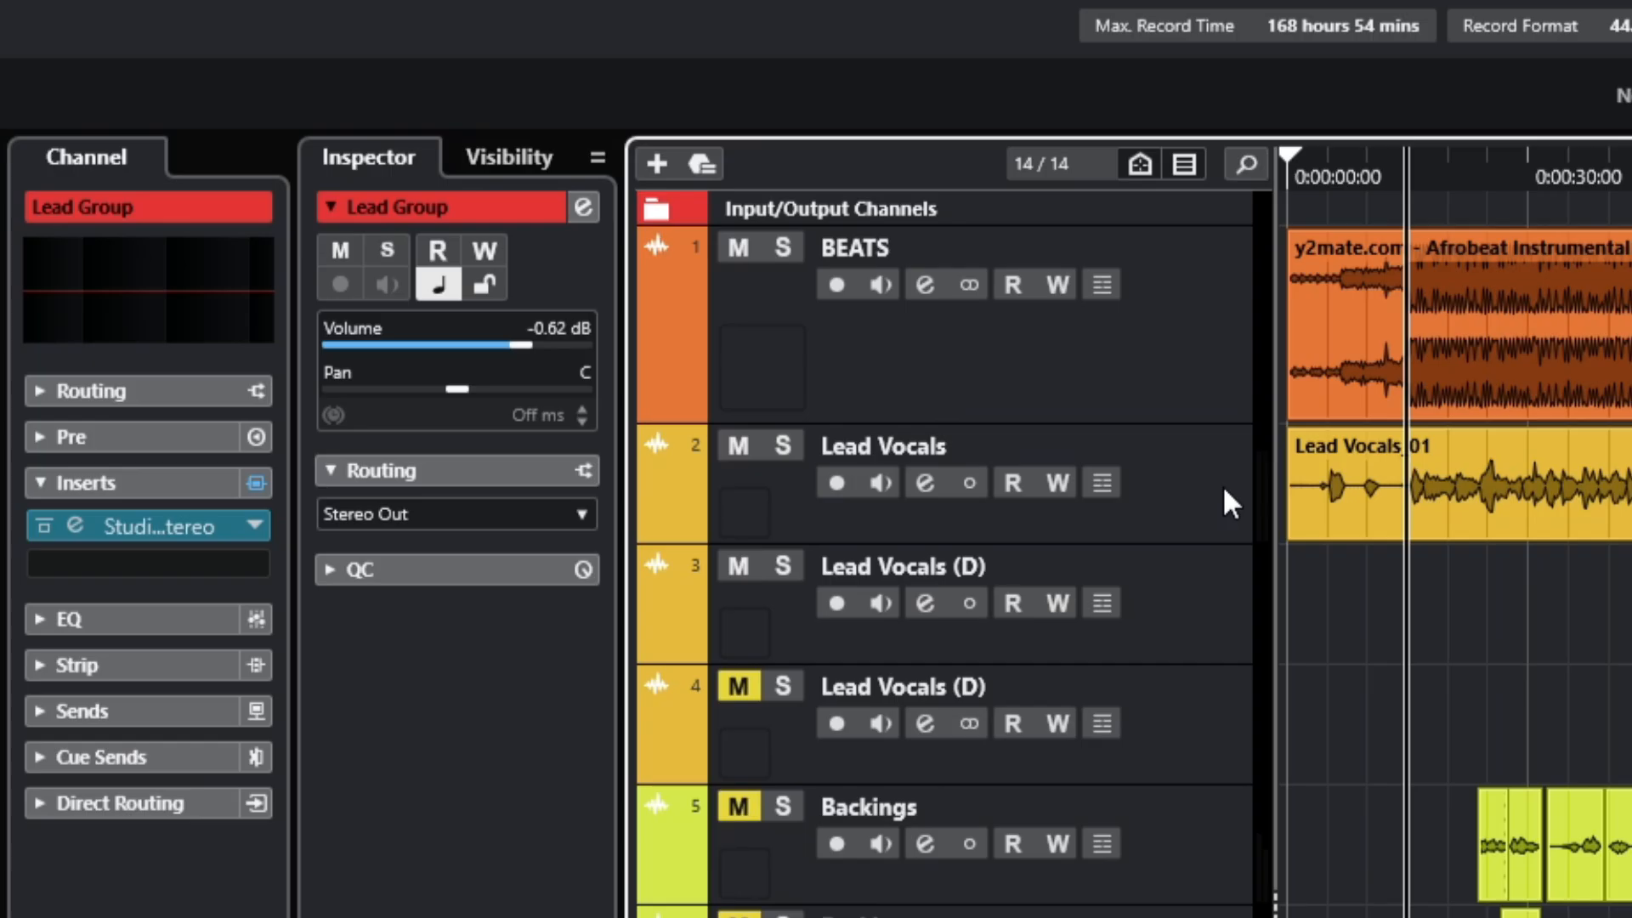
click(44, 406)
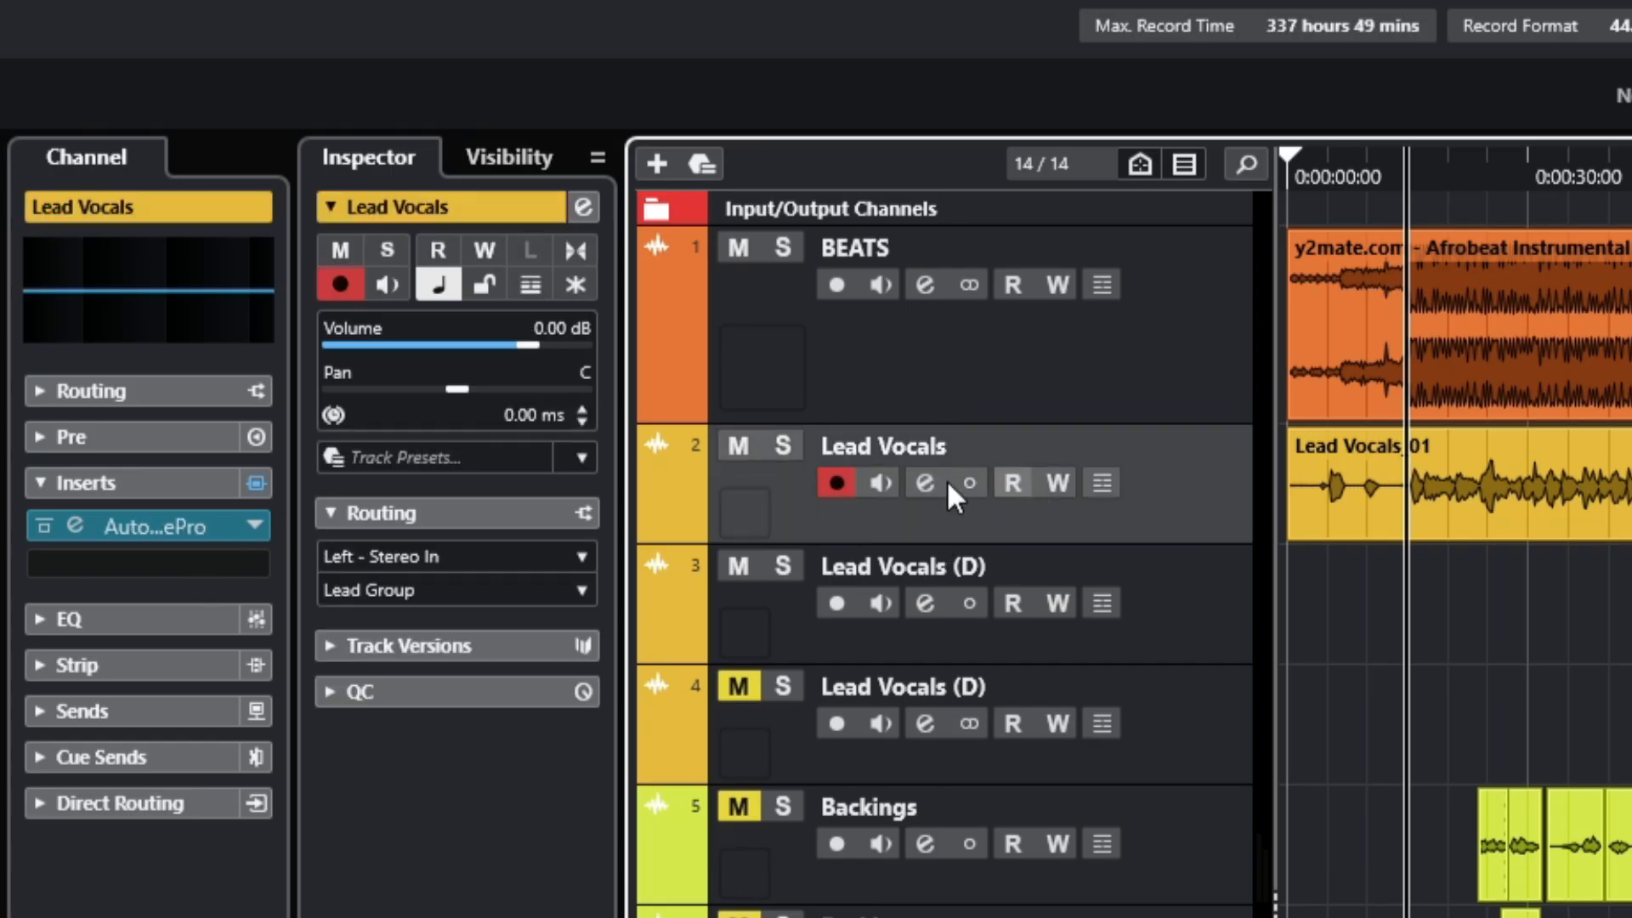
click(769, 349)
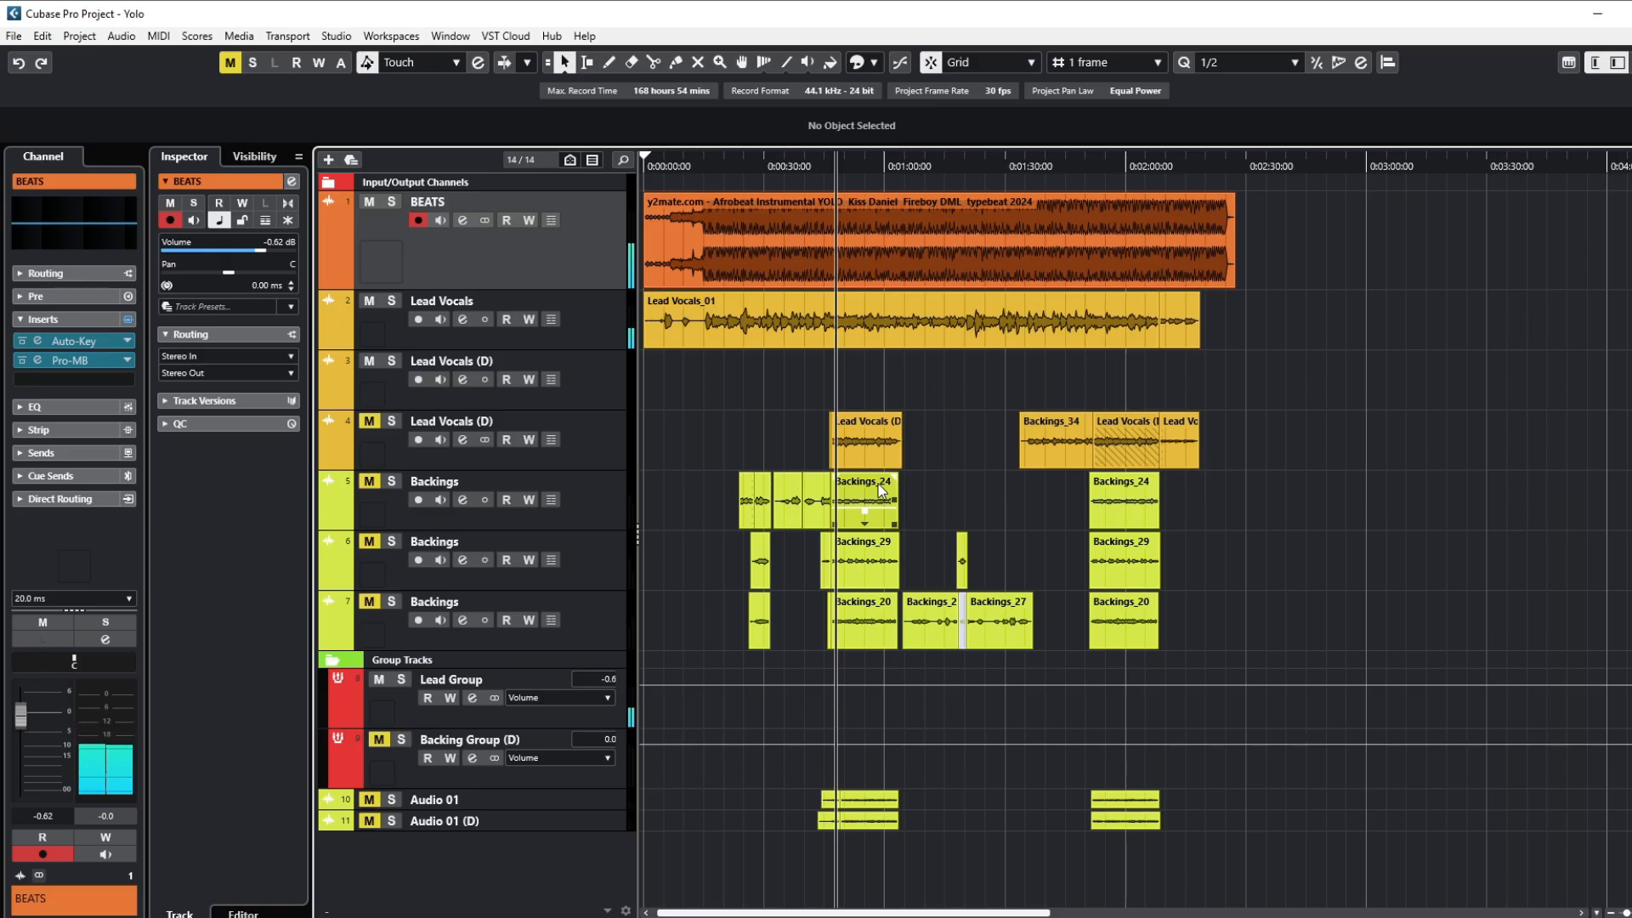
click(605, 342)
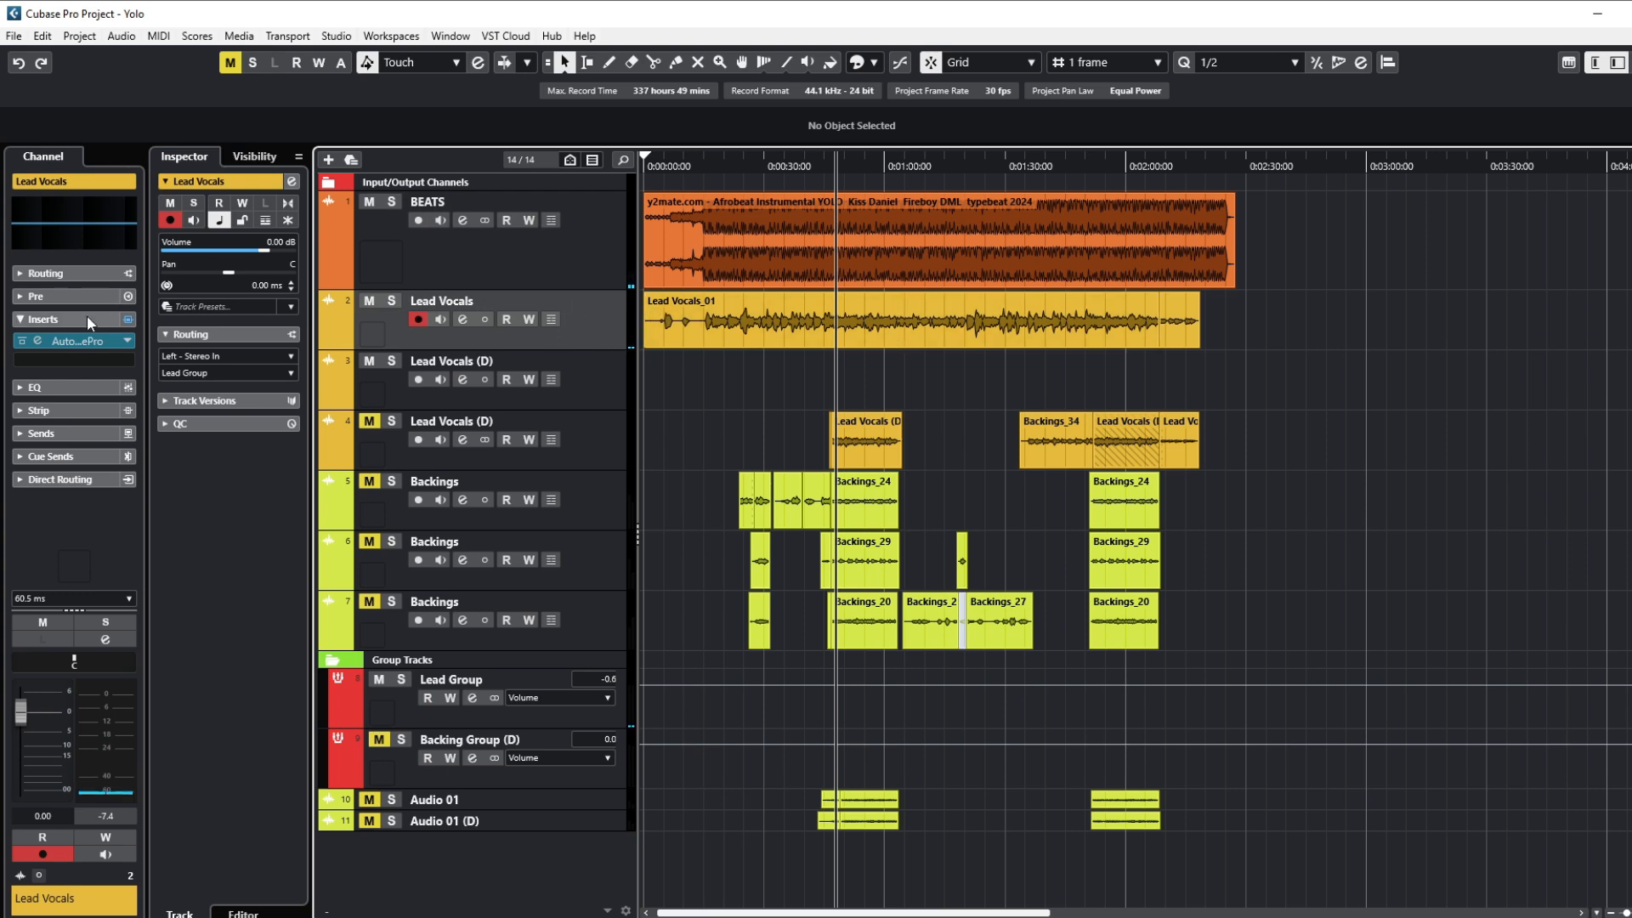
click(70, 338)
drag(610, 467, 929, 379)
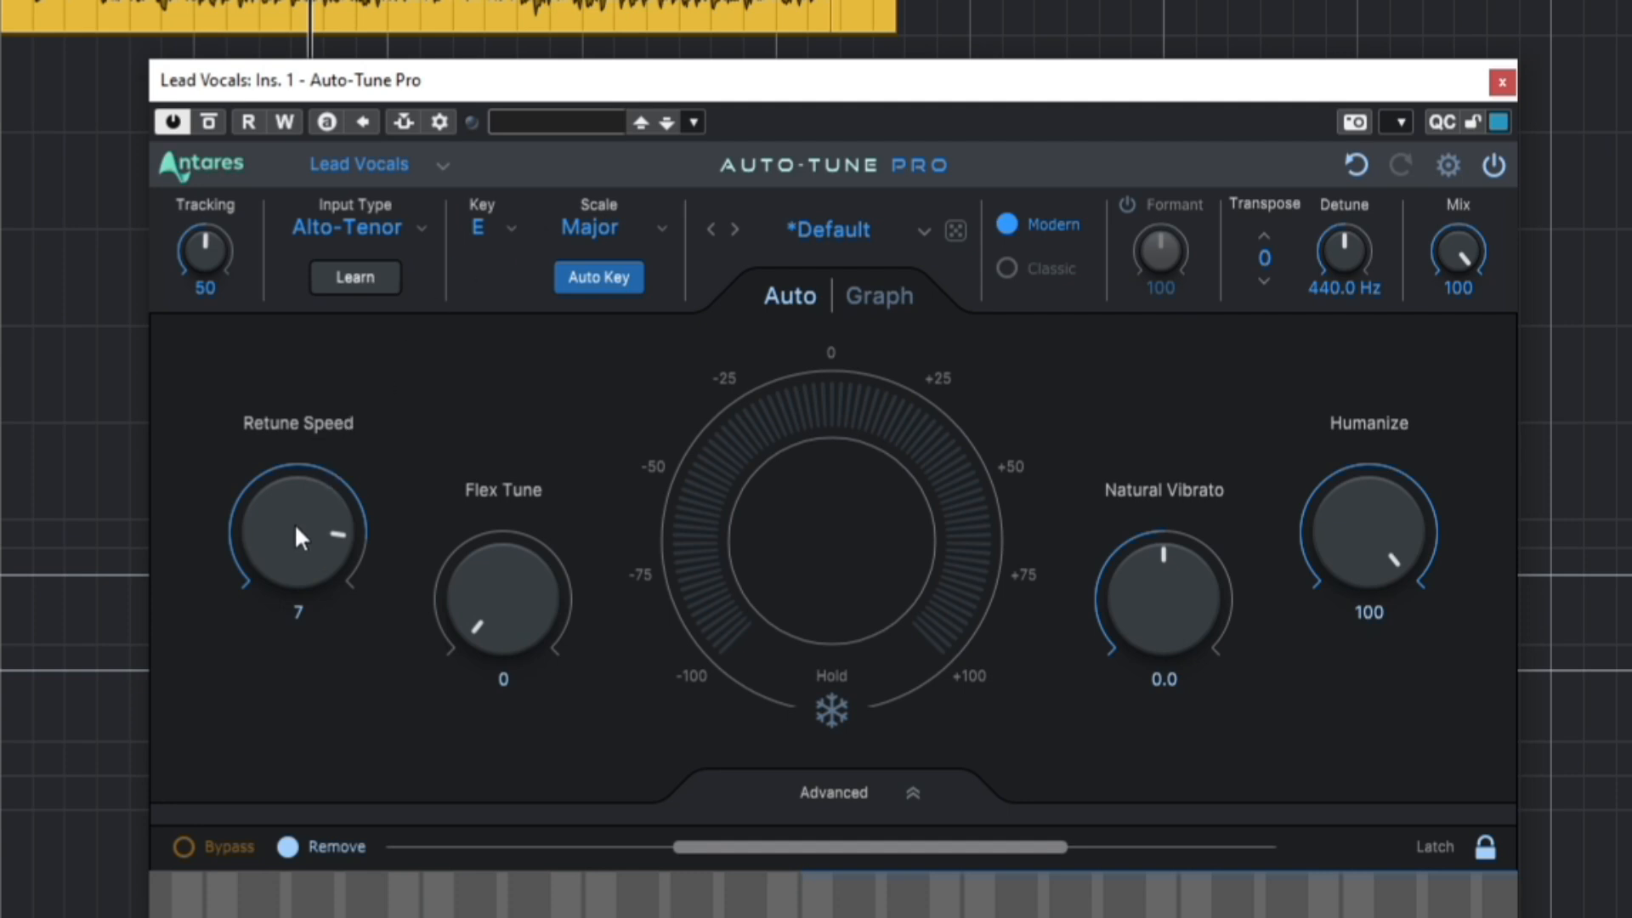
mouse_move(295, 537)
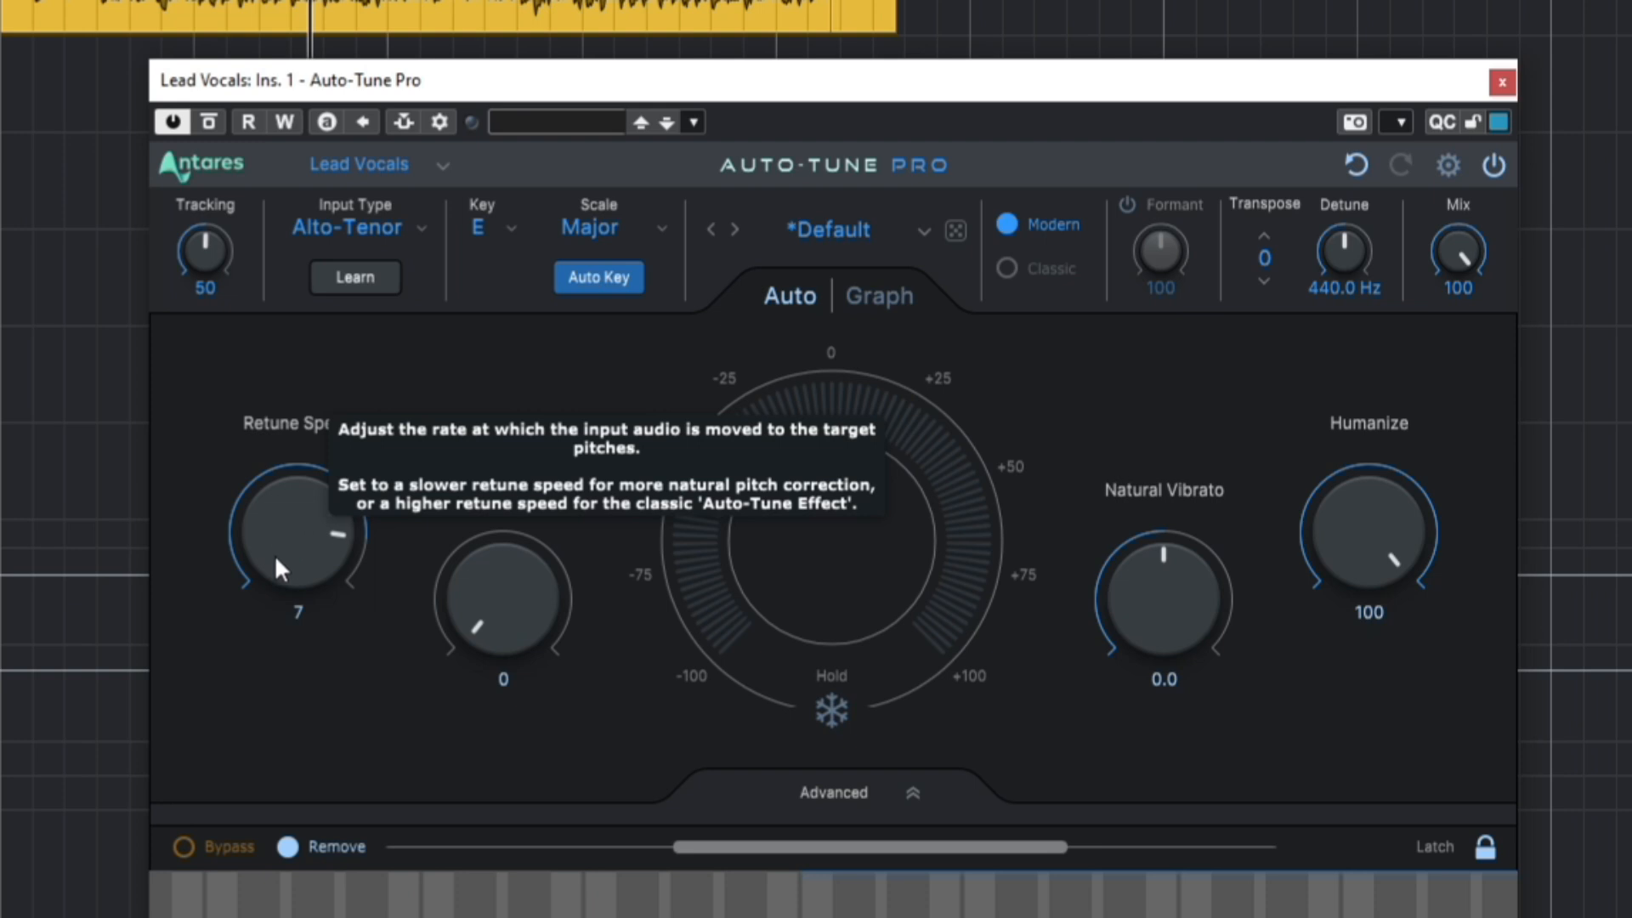
mouse_move(1380, 551)
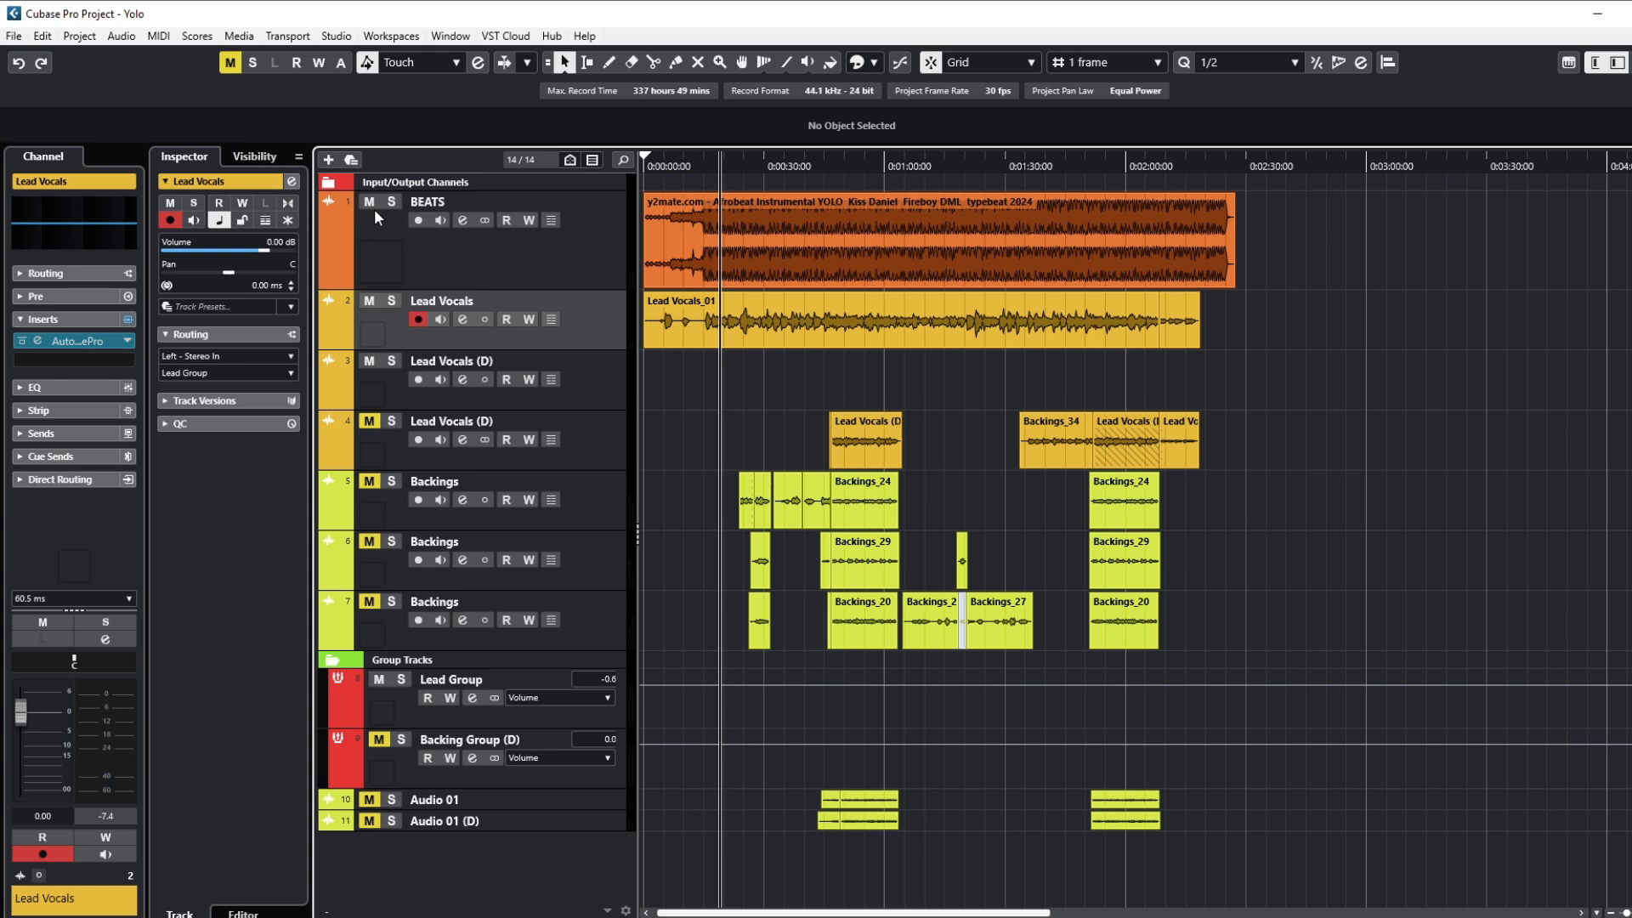
Step: Open Lead Vocals_01 in VariAudio pitch editing and zoom in on the note segments
click(721, 318)
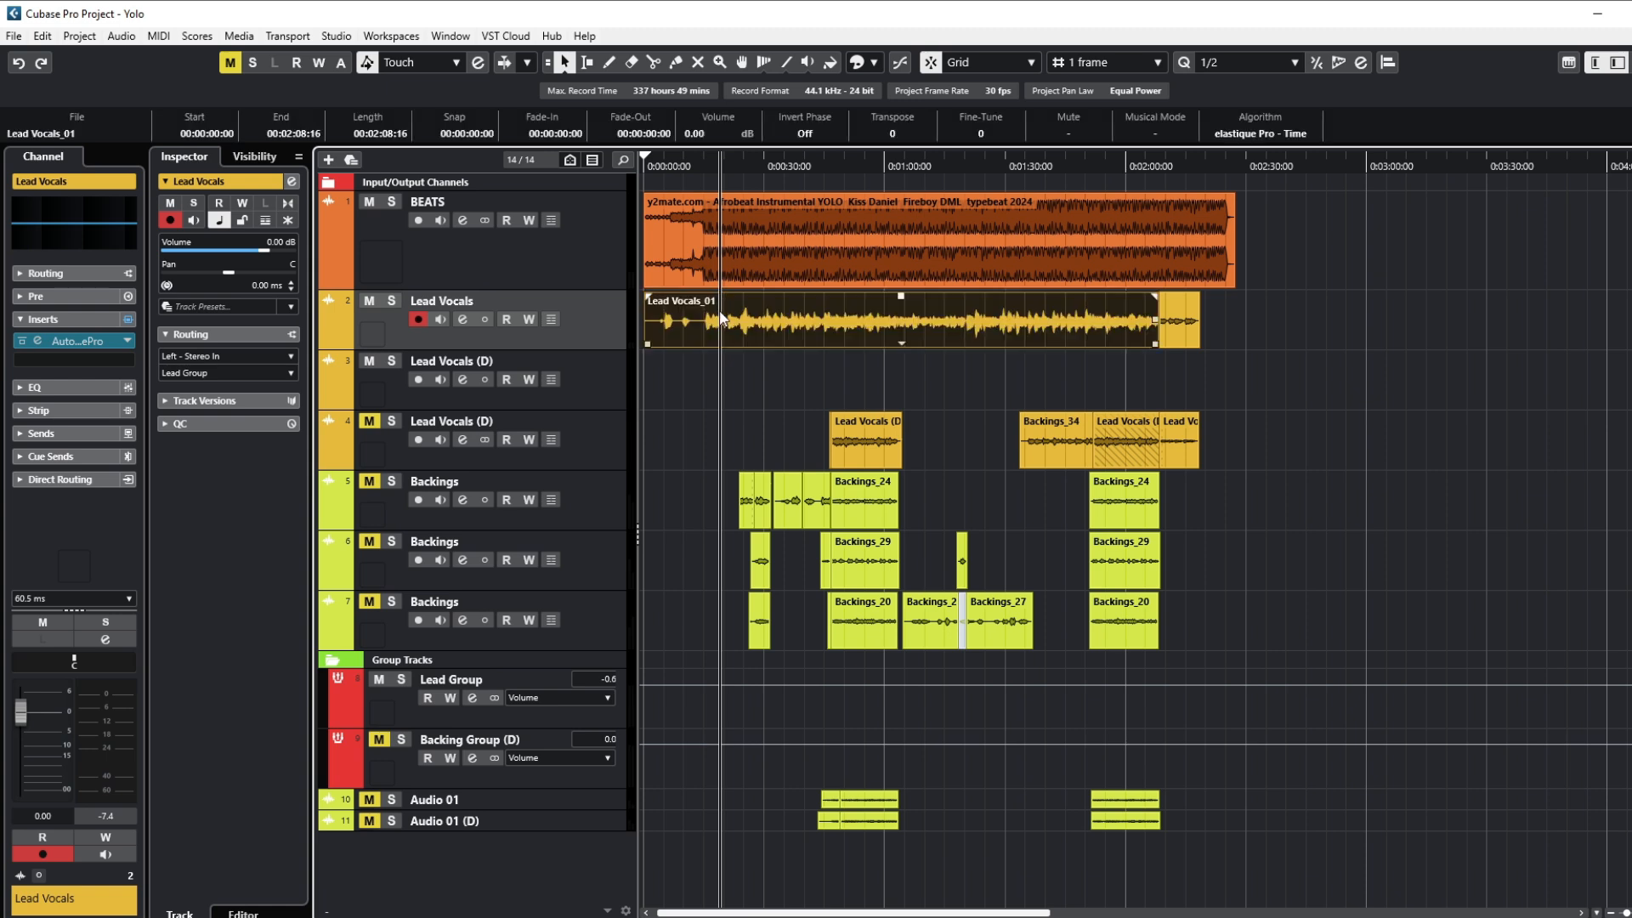
double_click(721, 317)
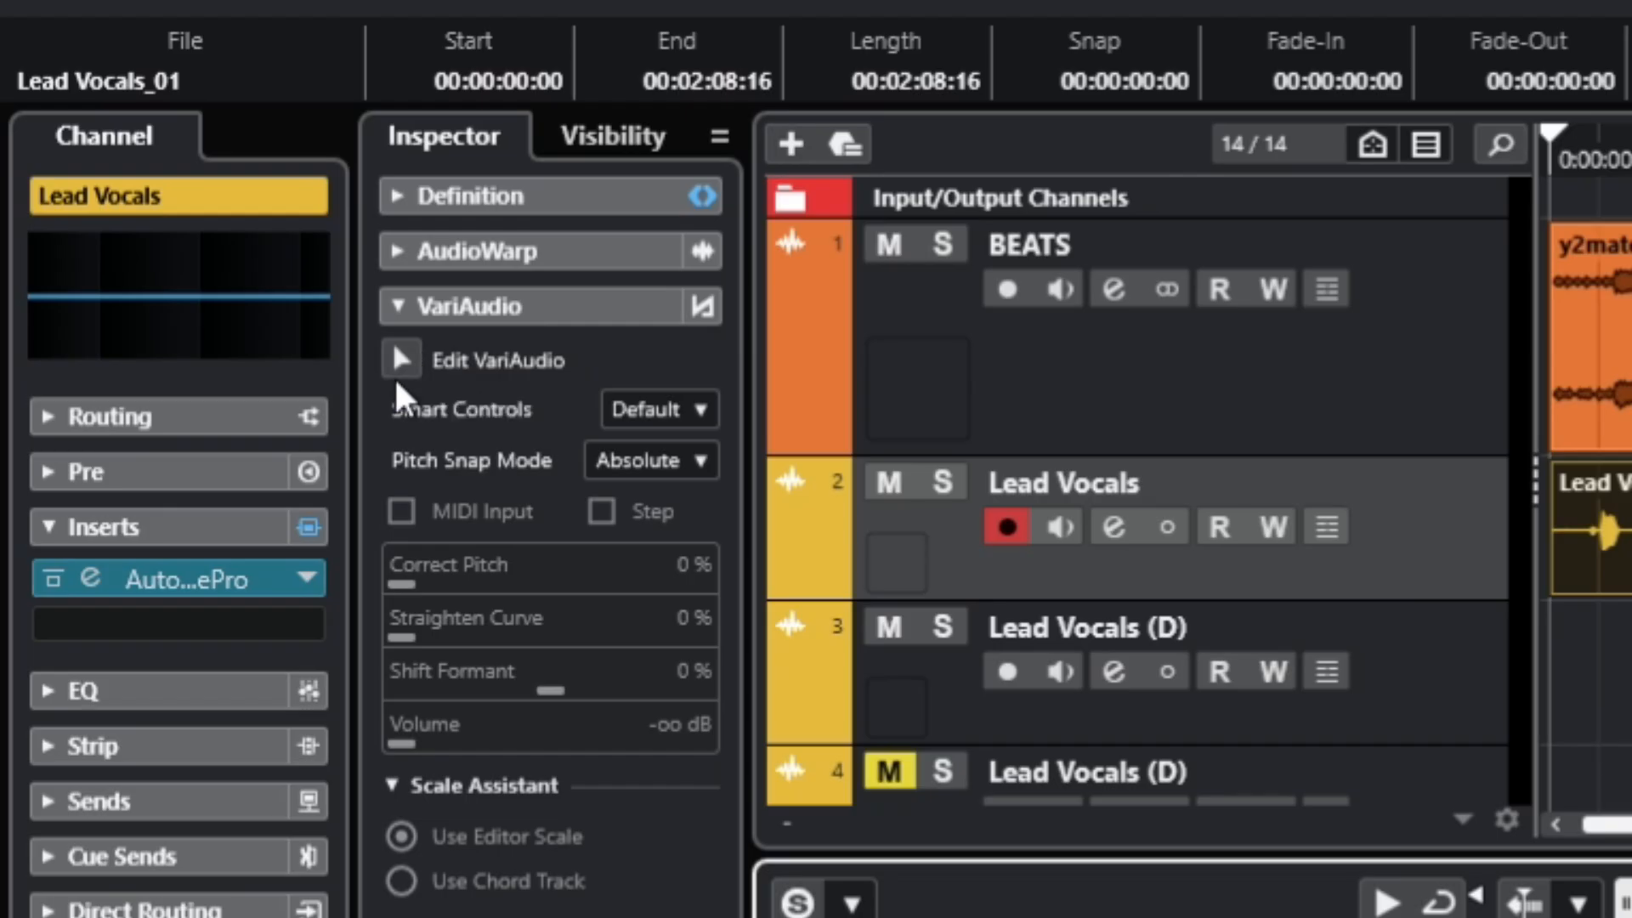
click(401, 366)
key(h)
key(h)
key(h)
key(h)
key(h)
key(h)
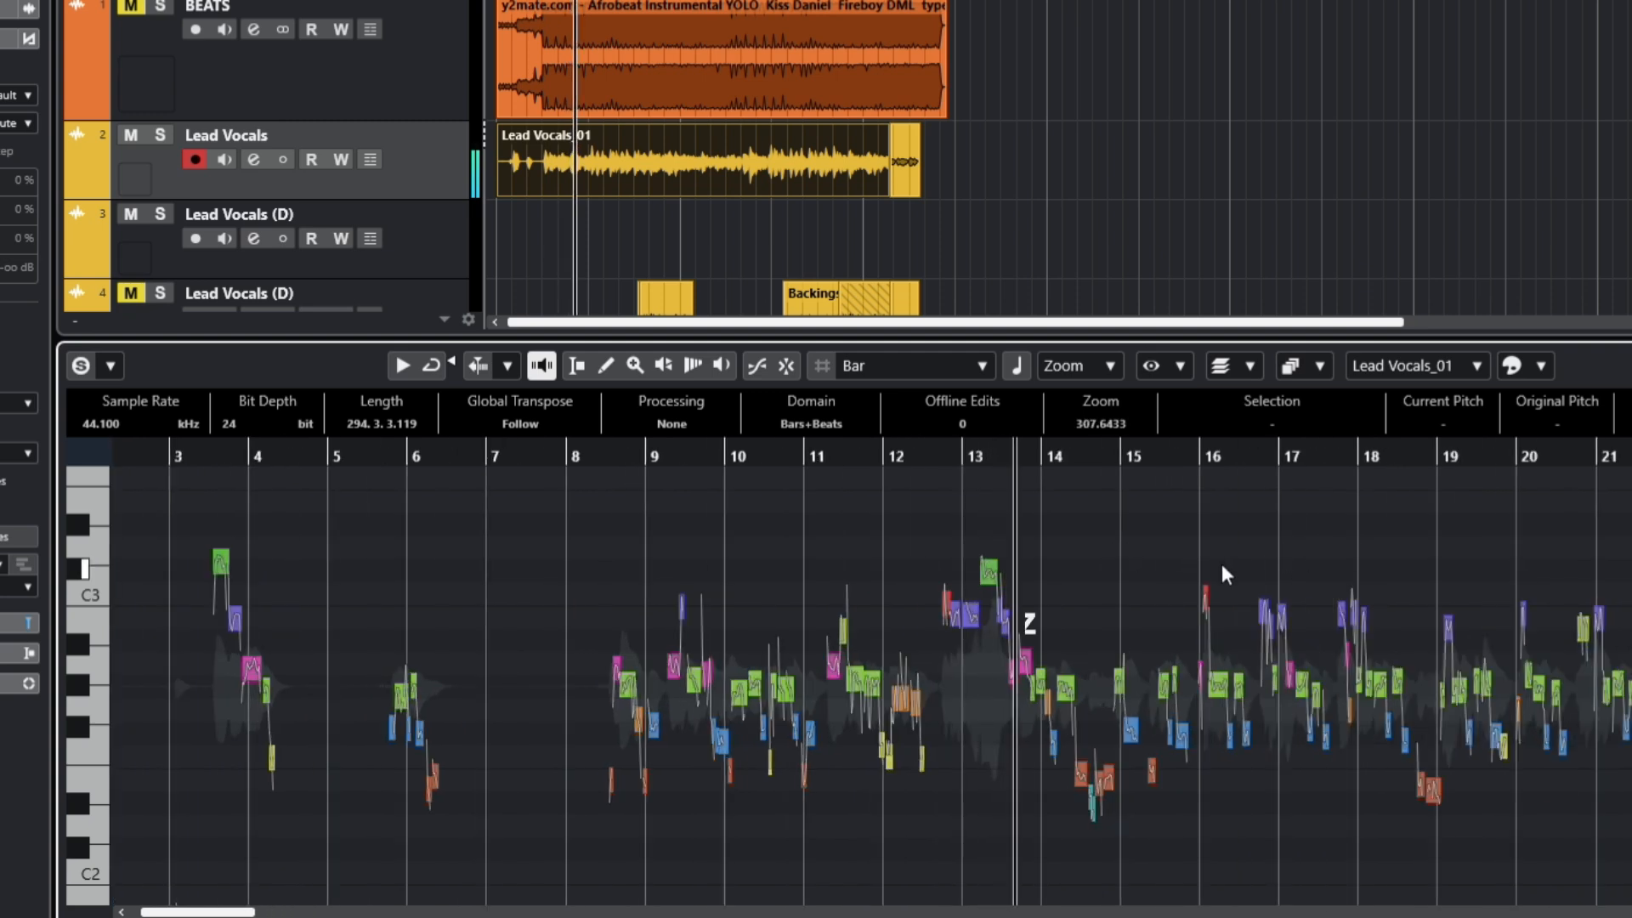
key(h)
key(h)
key(h)
key(h)
key(h)
key(h)
key(h)
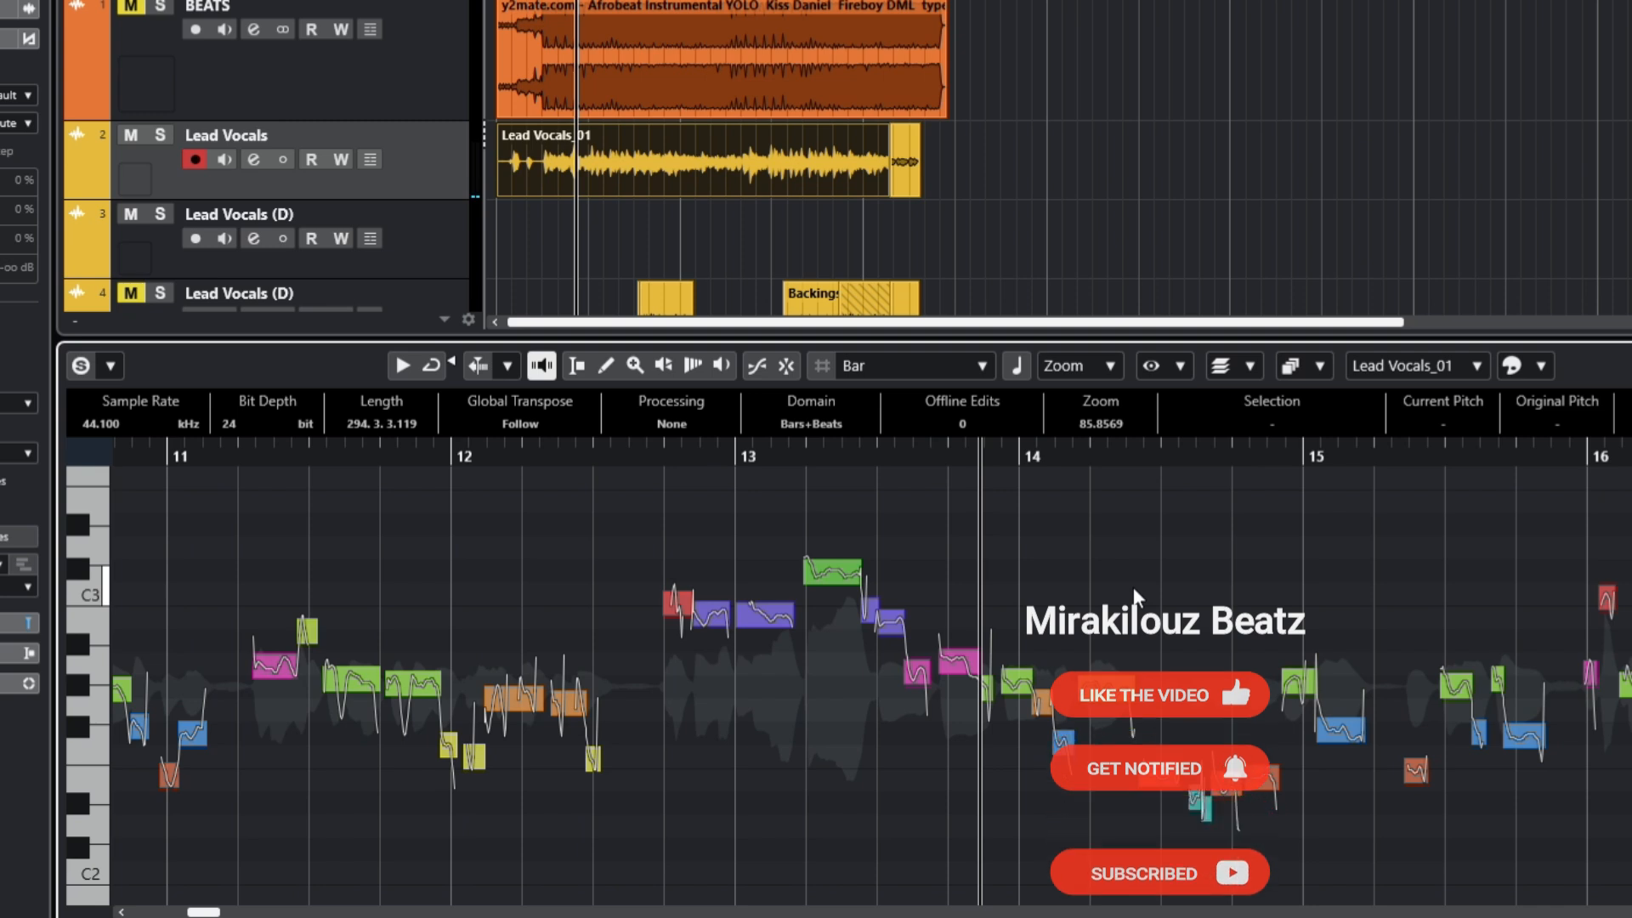
Step: Raise the green note near bar 13 from G#2 to A2, then close the lower-zone editor
click(1106, 687)
drag(1105, 687, 1139, 653)
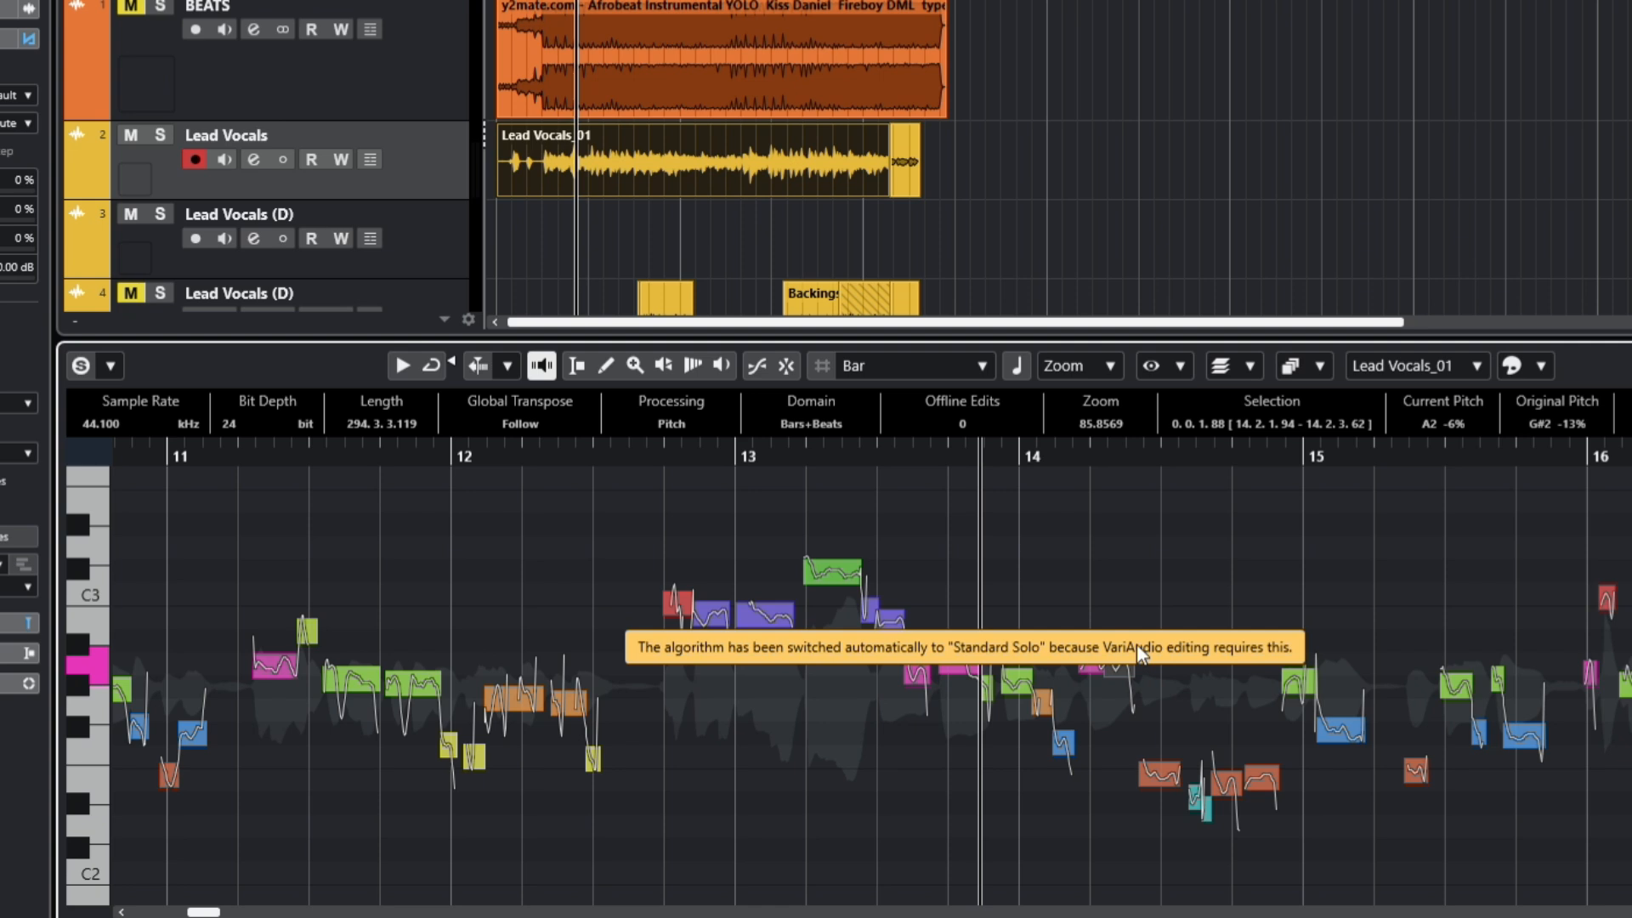
click(1185, 662)
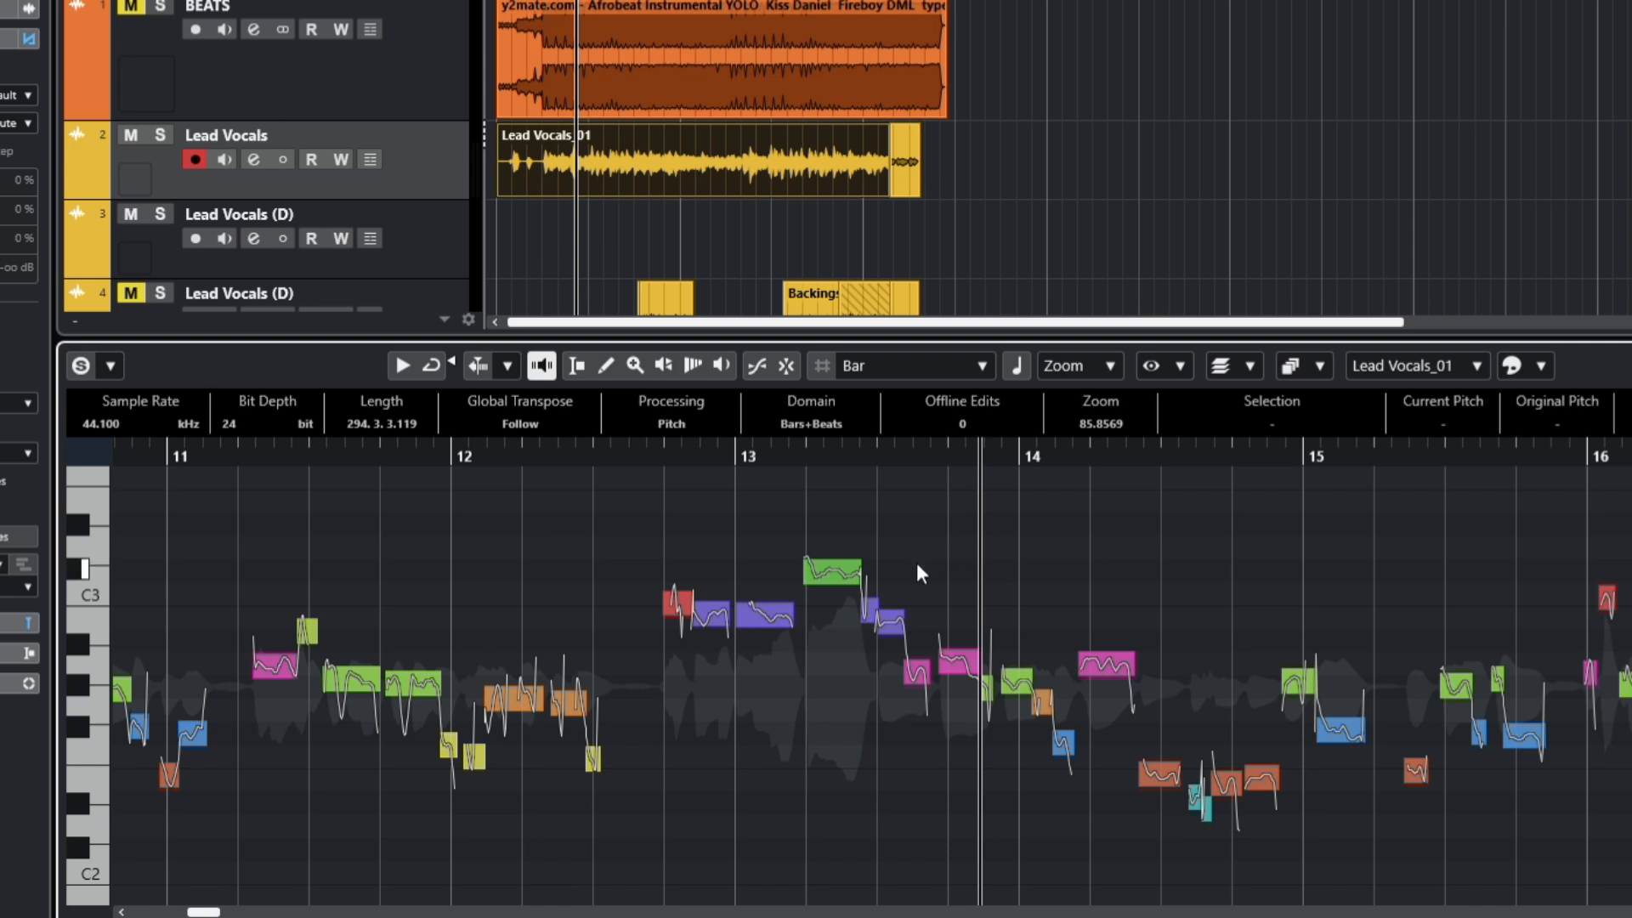
click(797, 169)
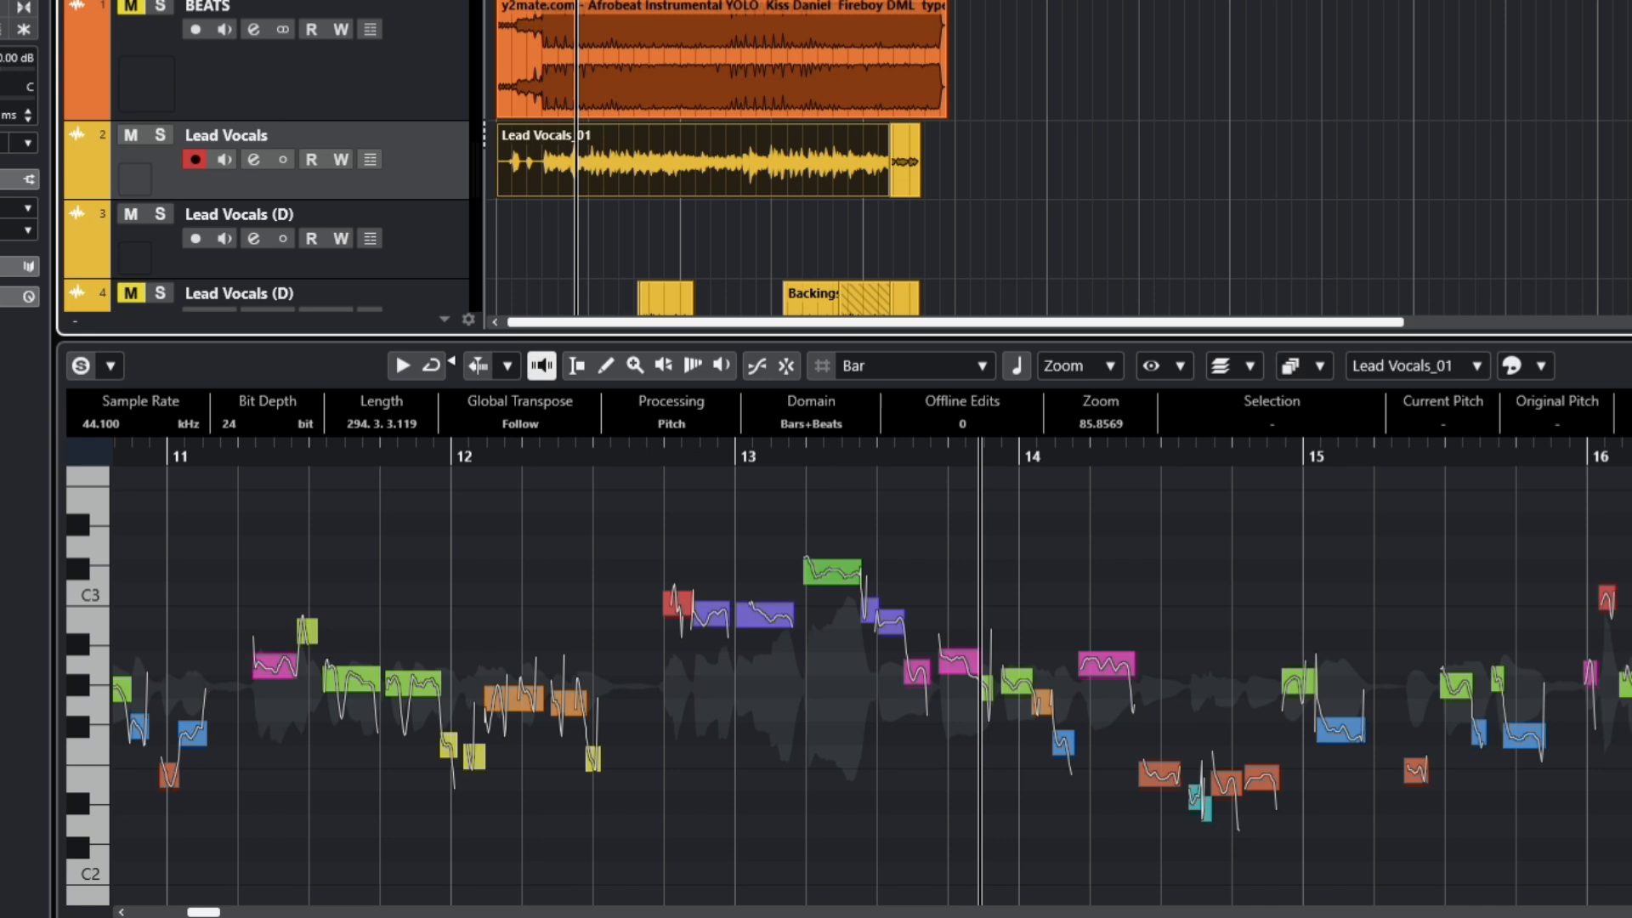
key(ctrl+alt+b)
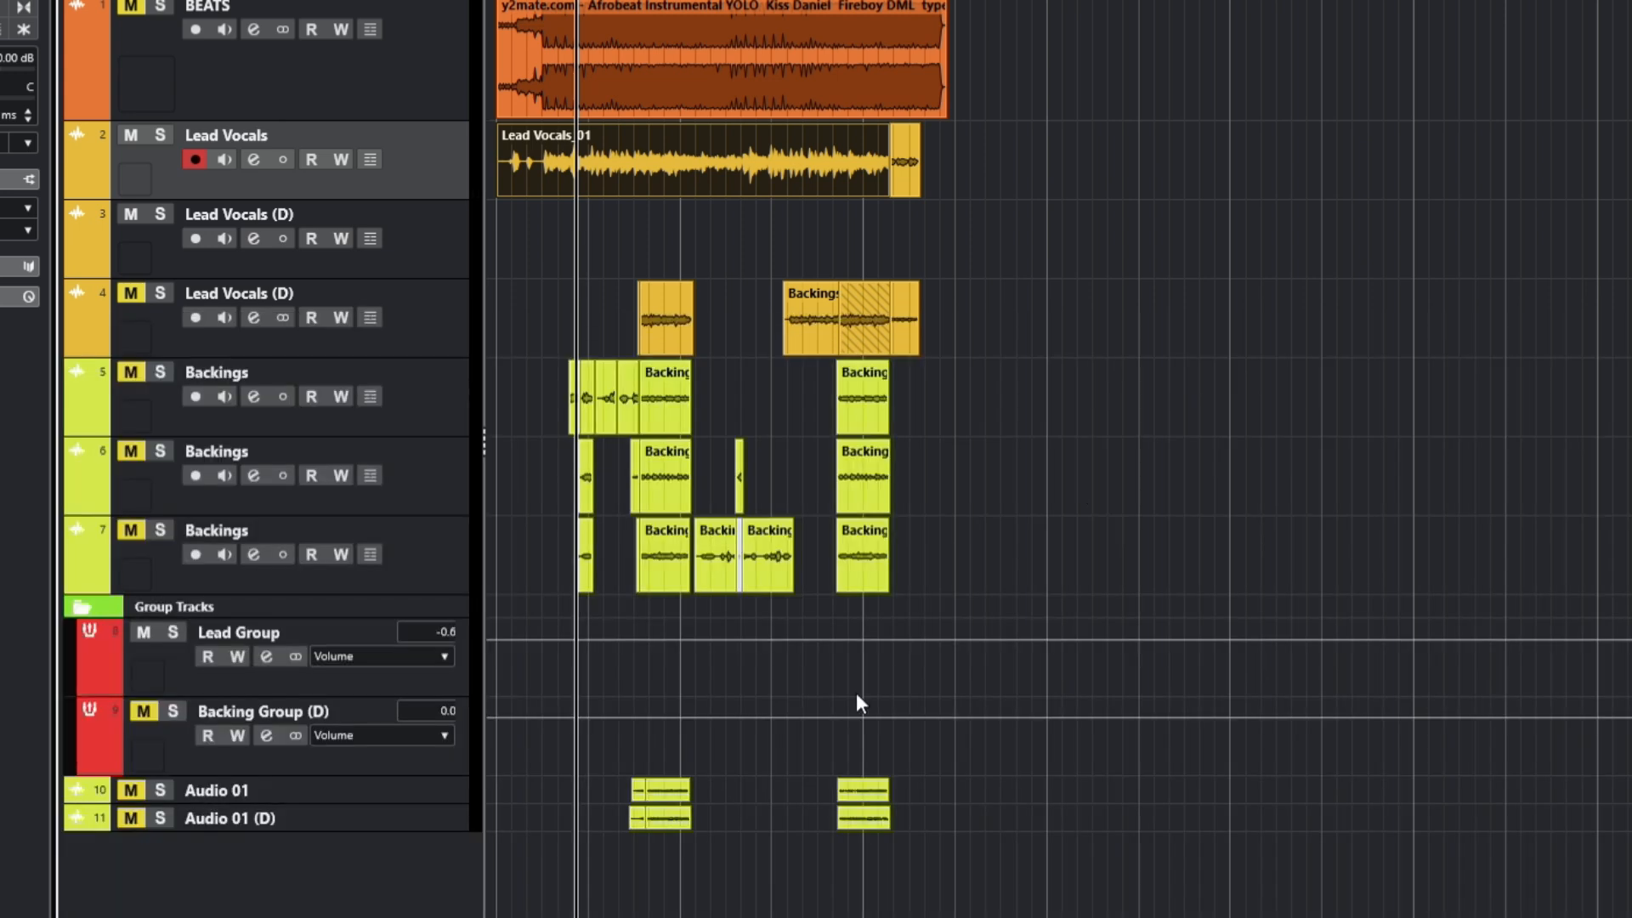
Step: Select Lead Group and open its StudioRack Stereo insert, placing the window over the project
click(283, 620)
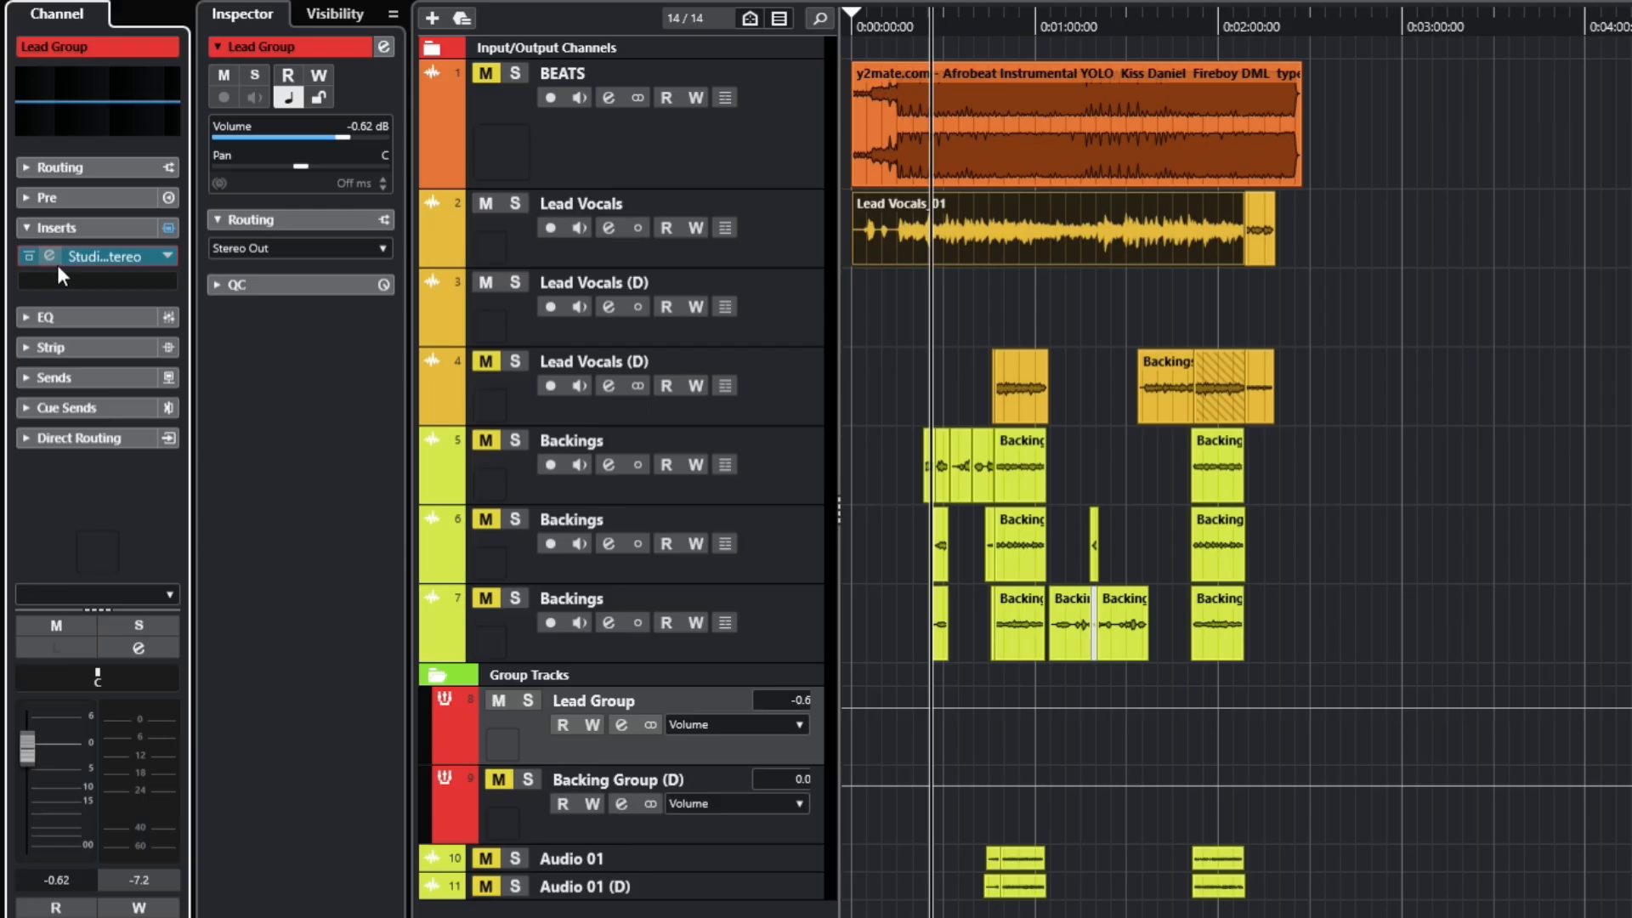
click(58, 263)
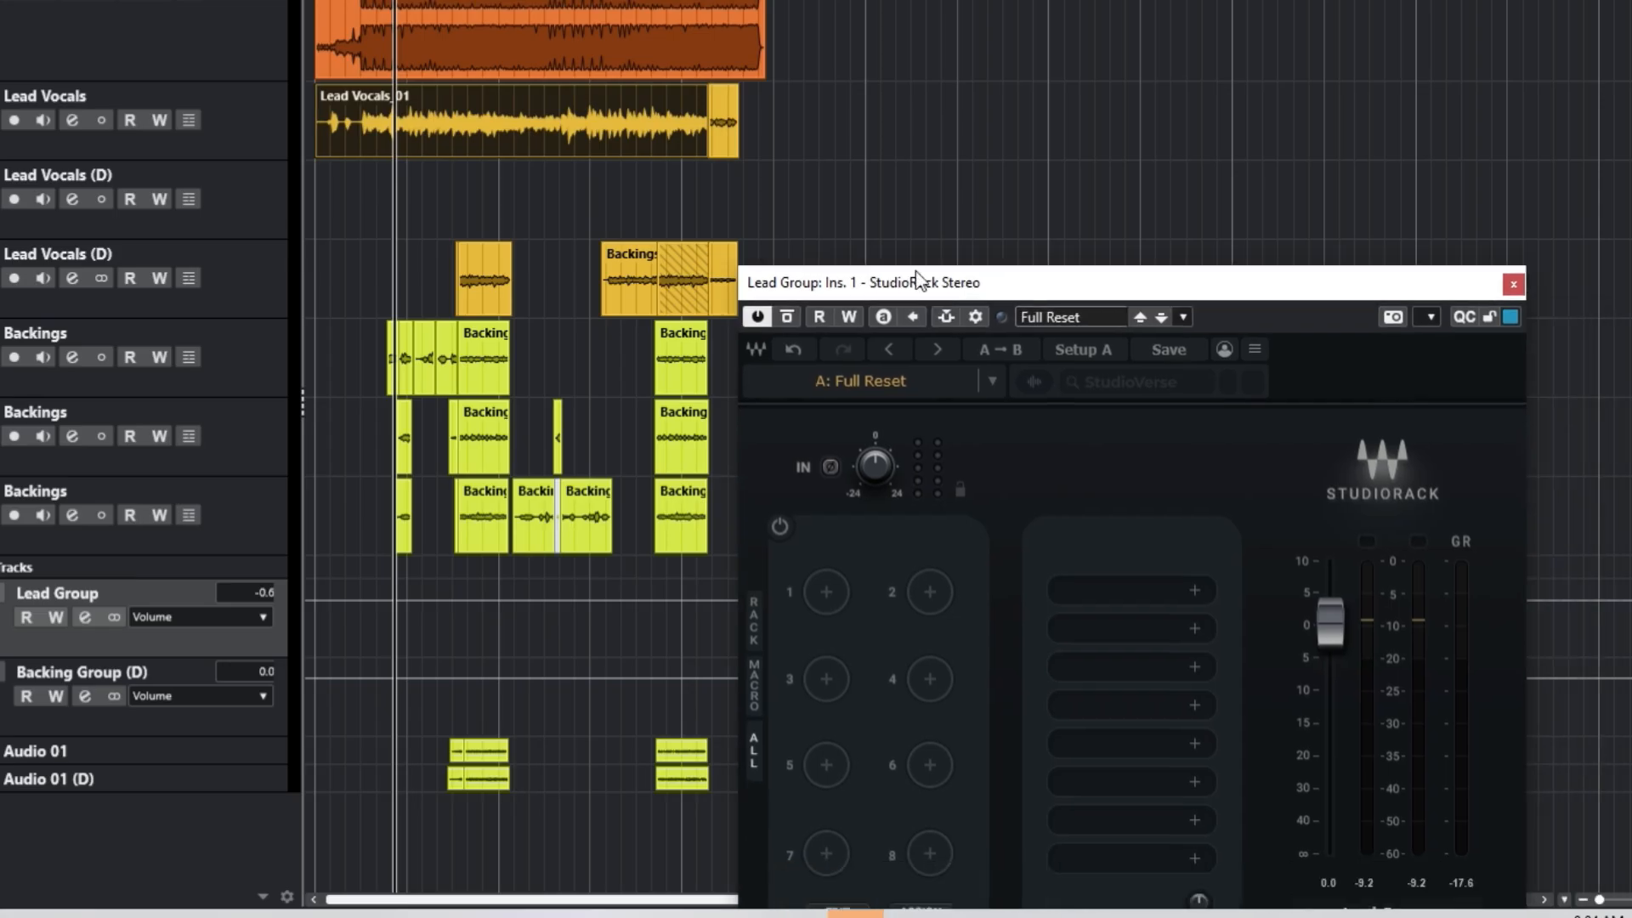
drag(919, 279, 845, 178)
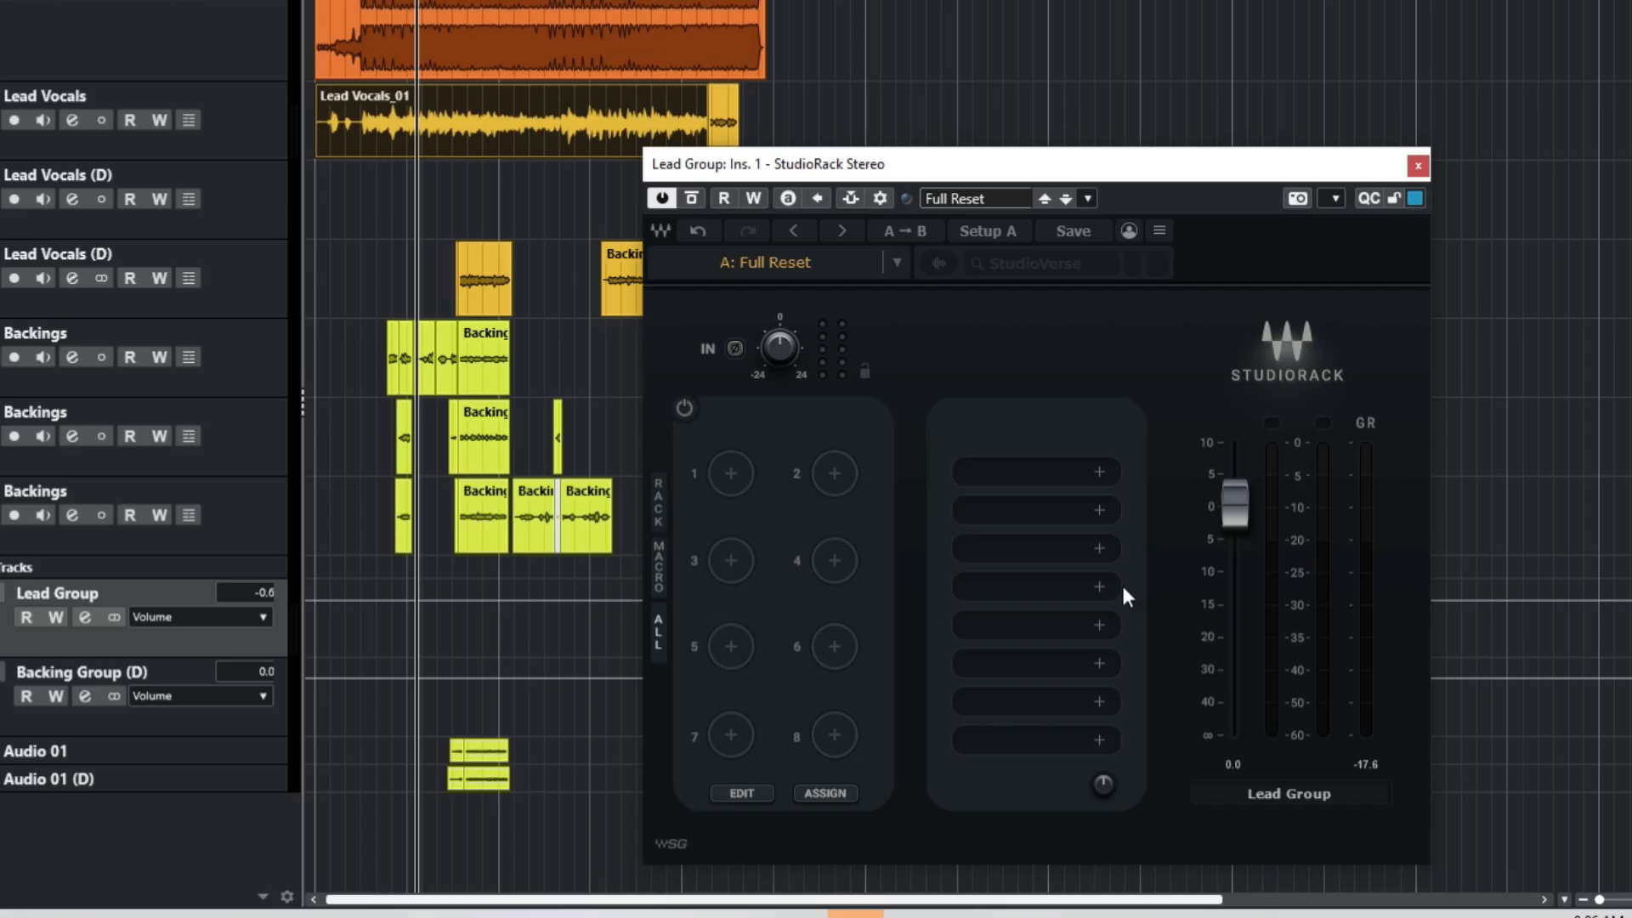
Step: Load DeEsser into the first rack slot and set its threshold to -40.0 while playing back
click(999, 472)
text(dee)
key(Return)
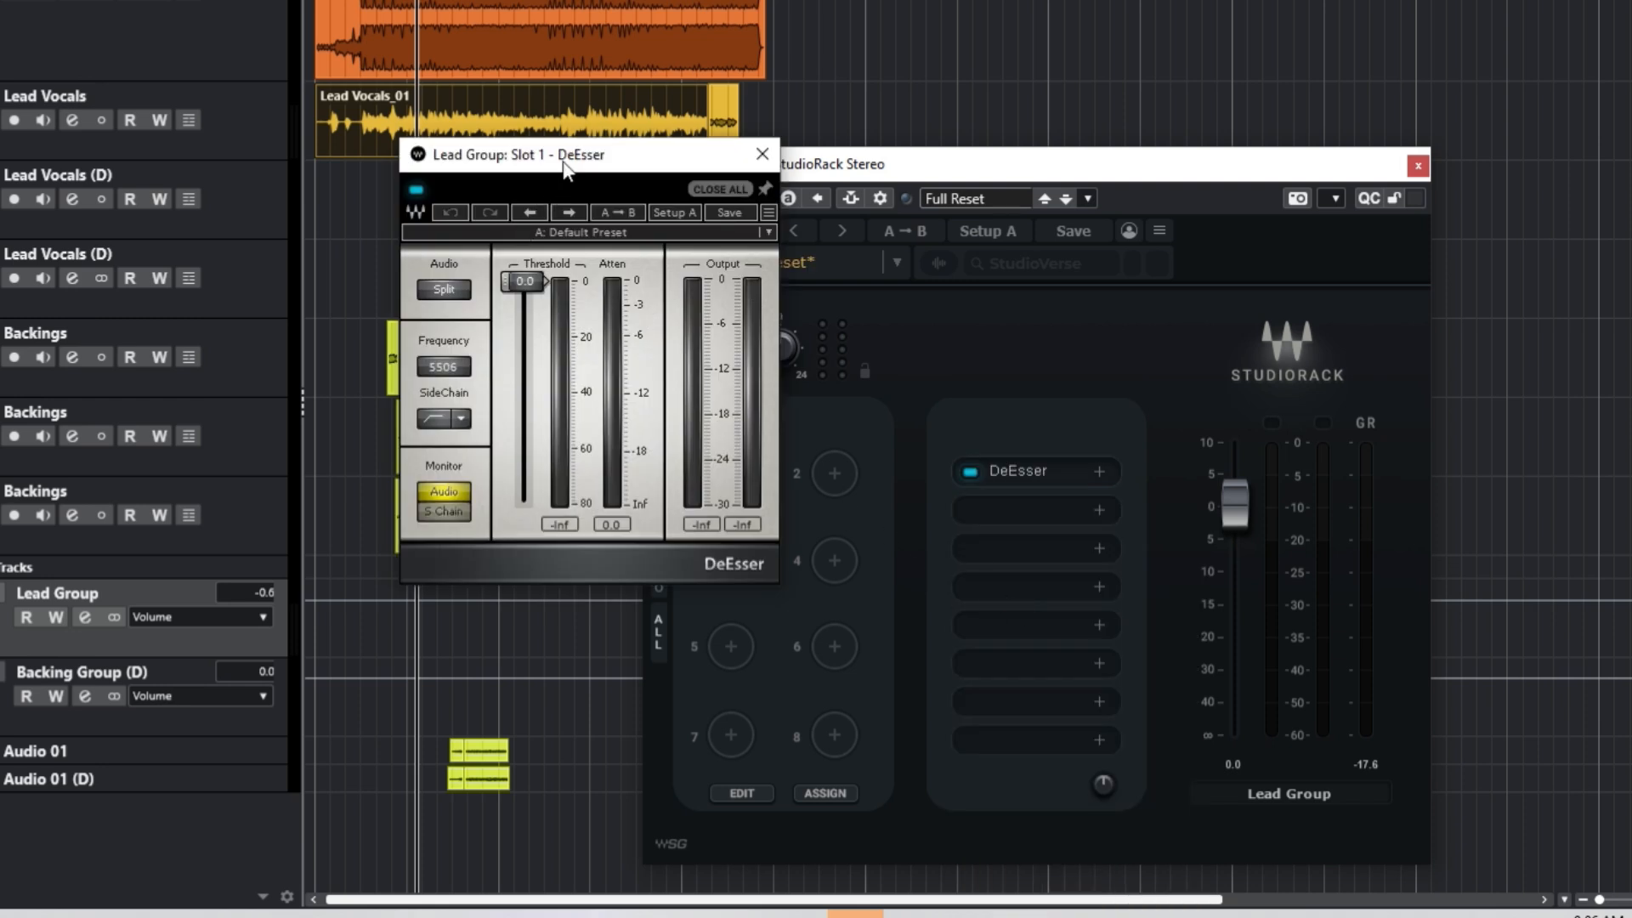
drag(567, 170, 662, 151)
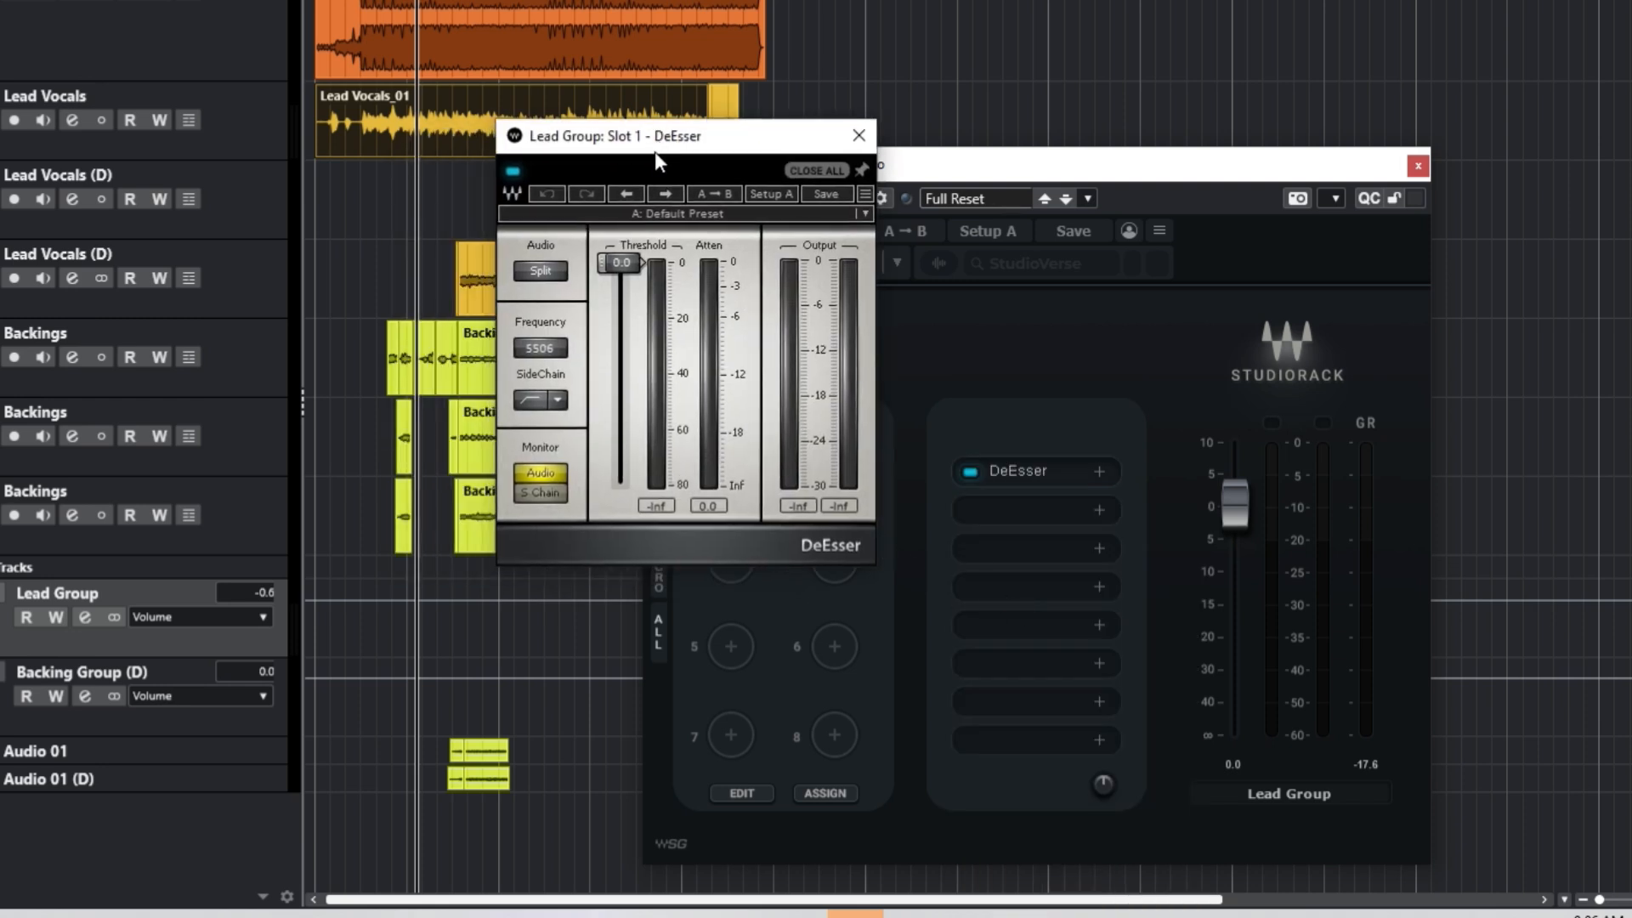
drag(626, 262, 620, 369)
key(space)
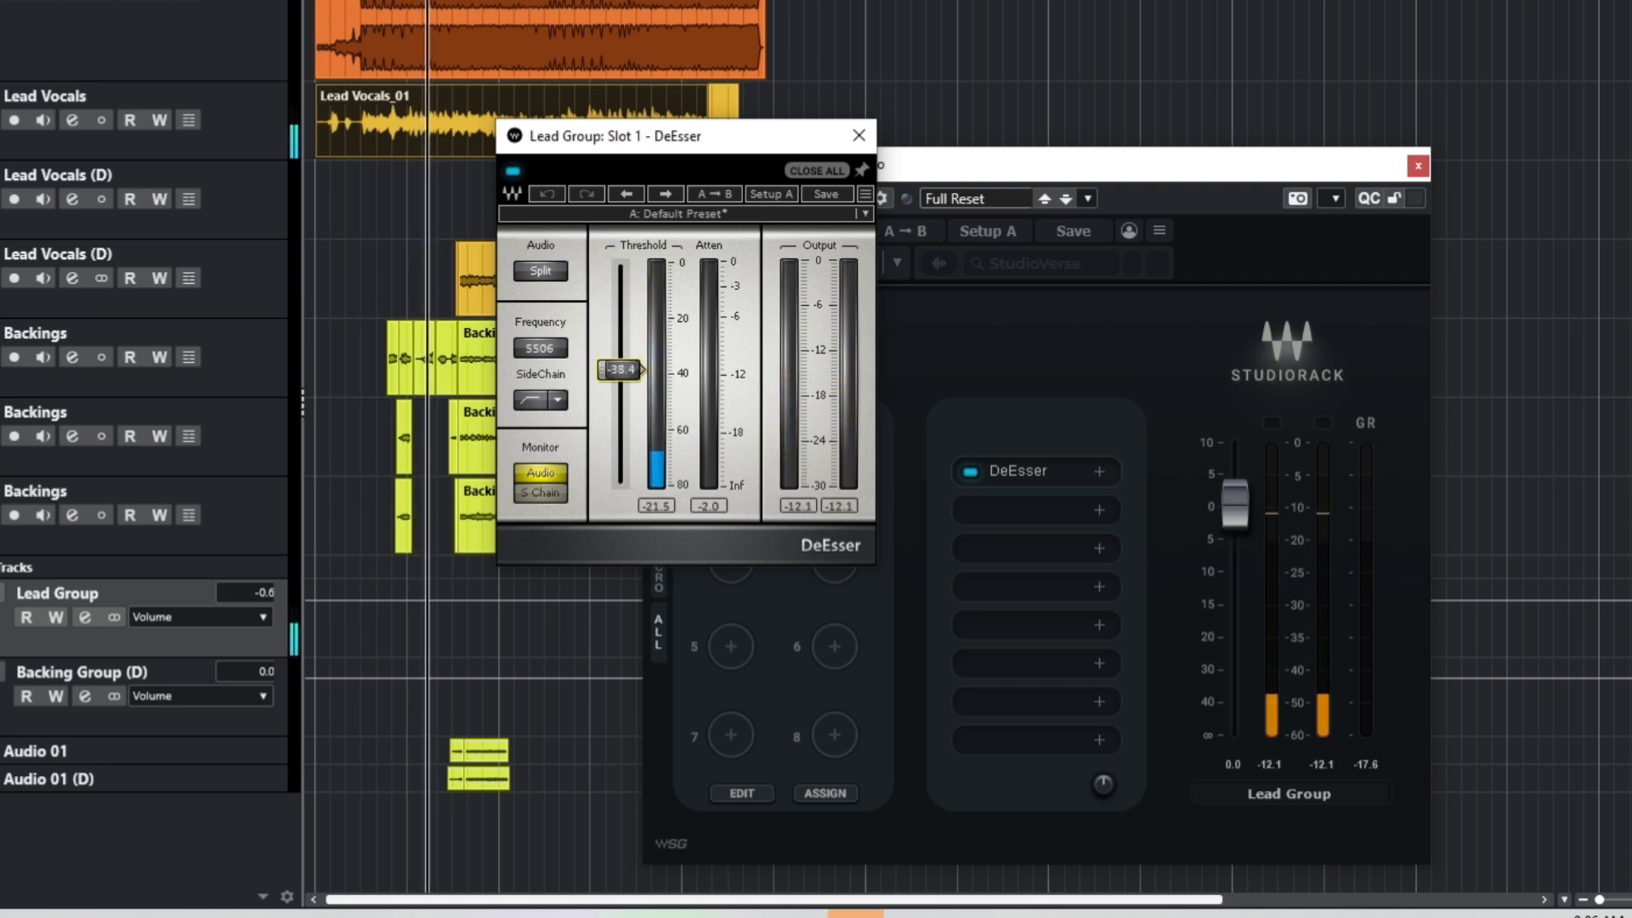
double_click(625, 368)
text(-40)
key(Return)
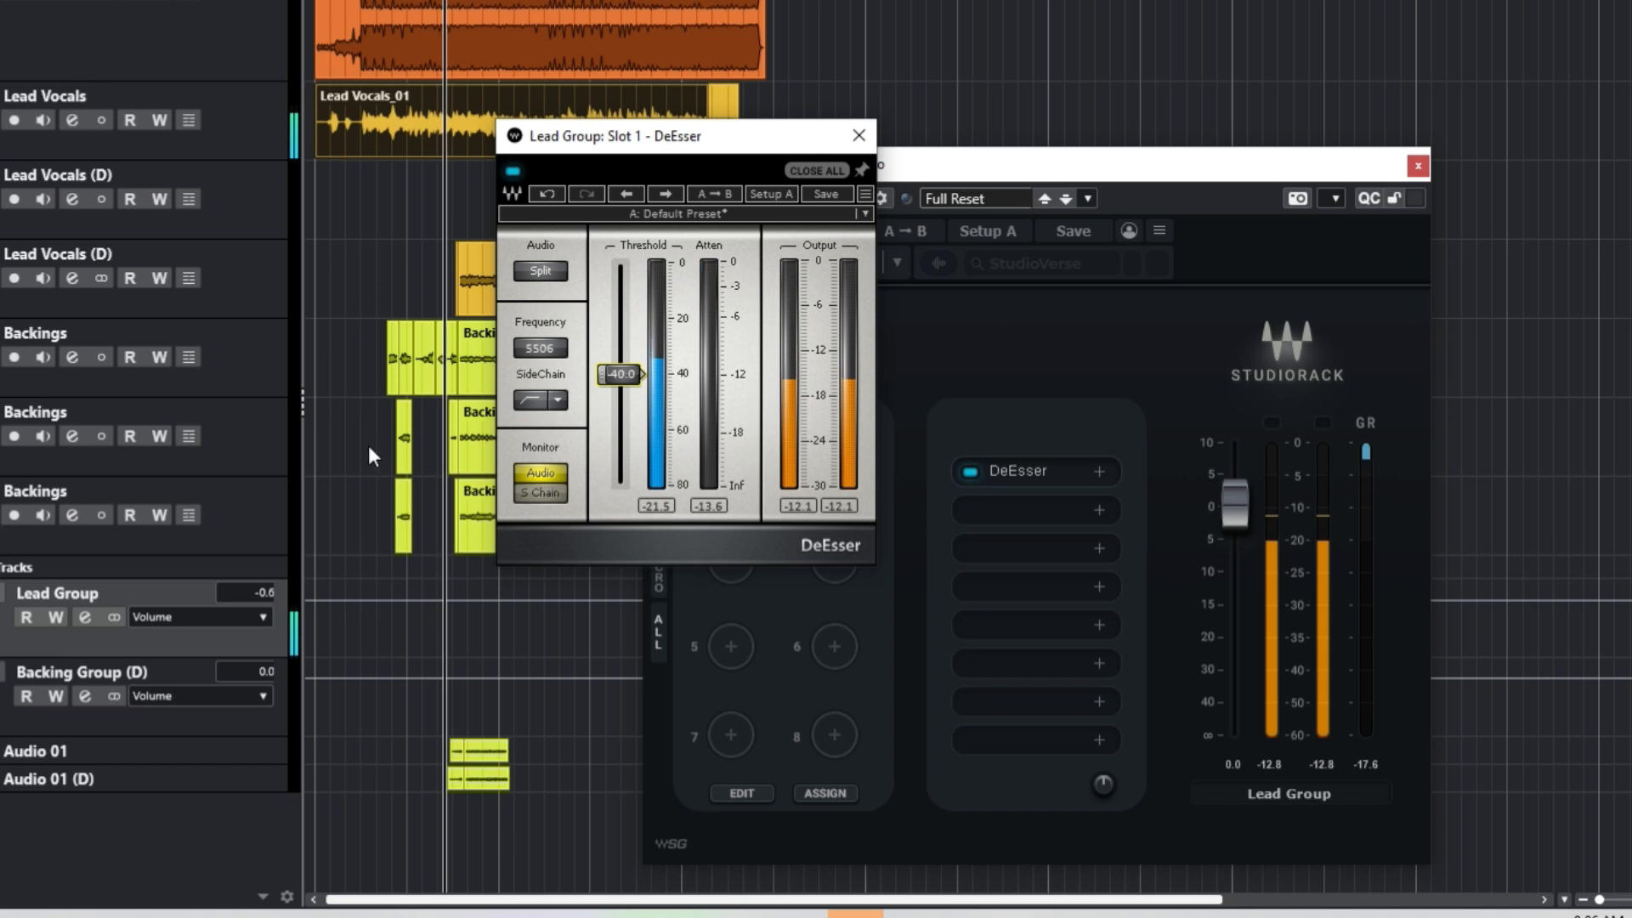
click(858, 135)
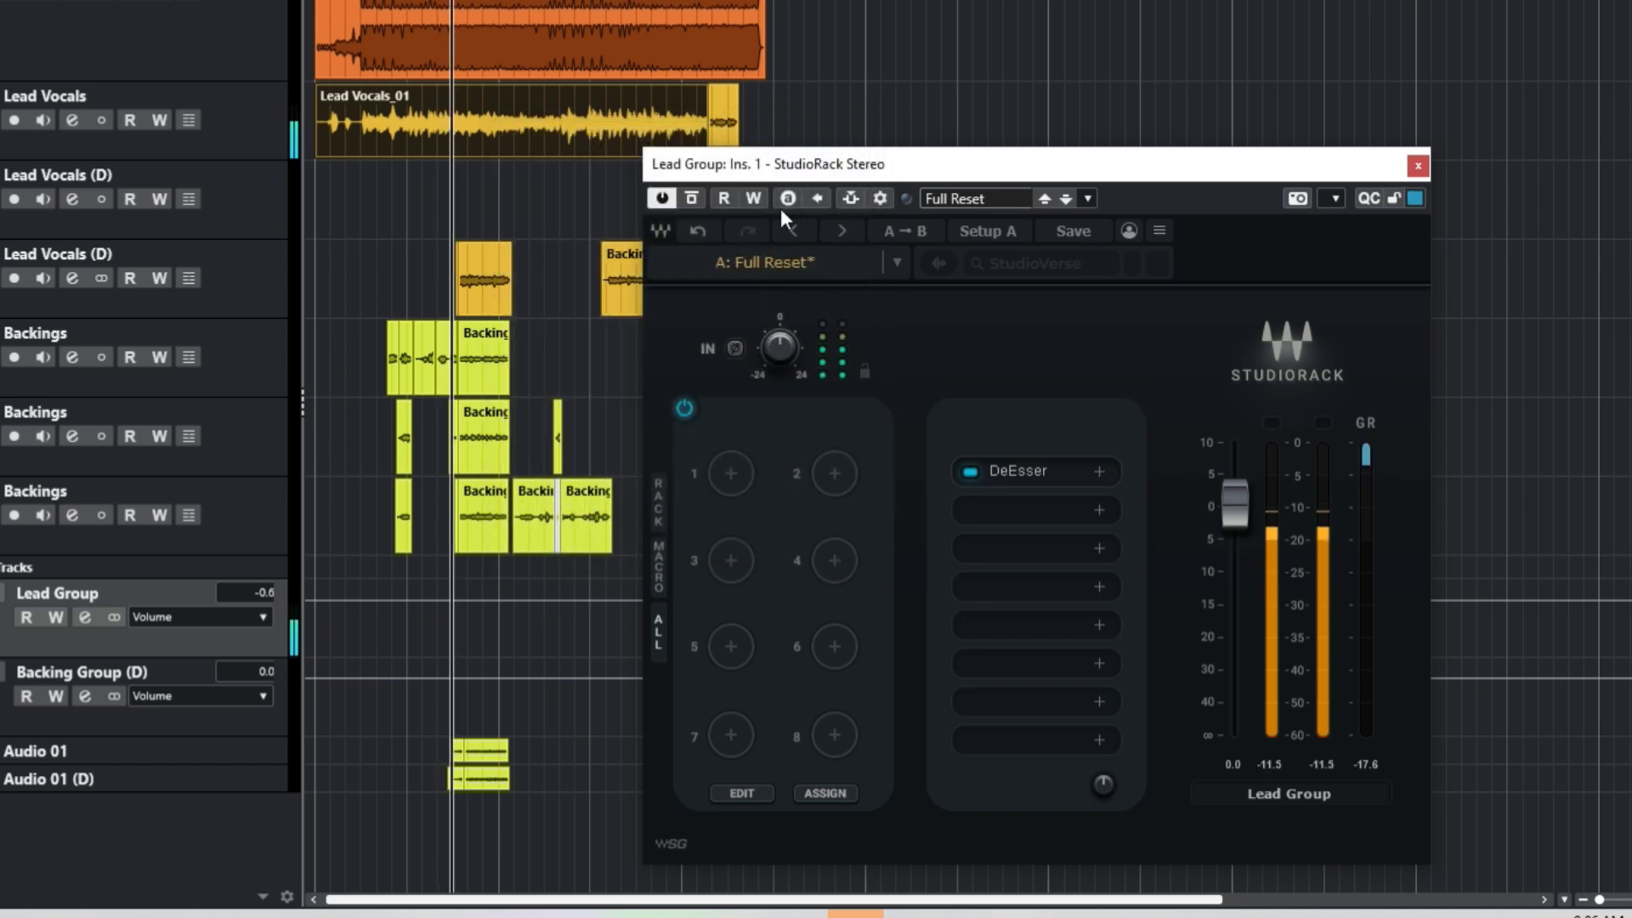
Step: Bypass and re-enable the DeEsser during playback to compare the de-essing
key(space)
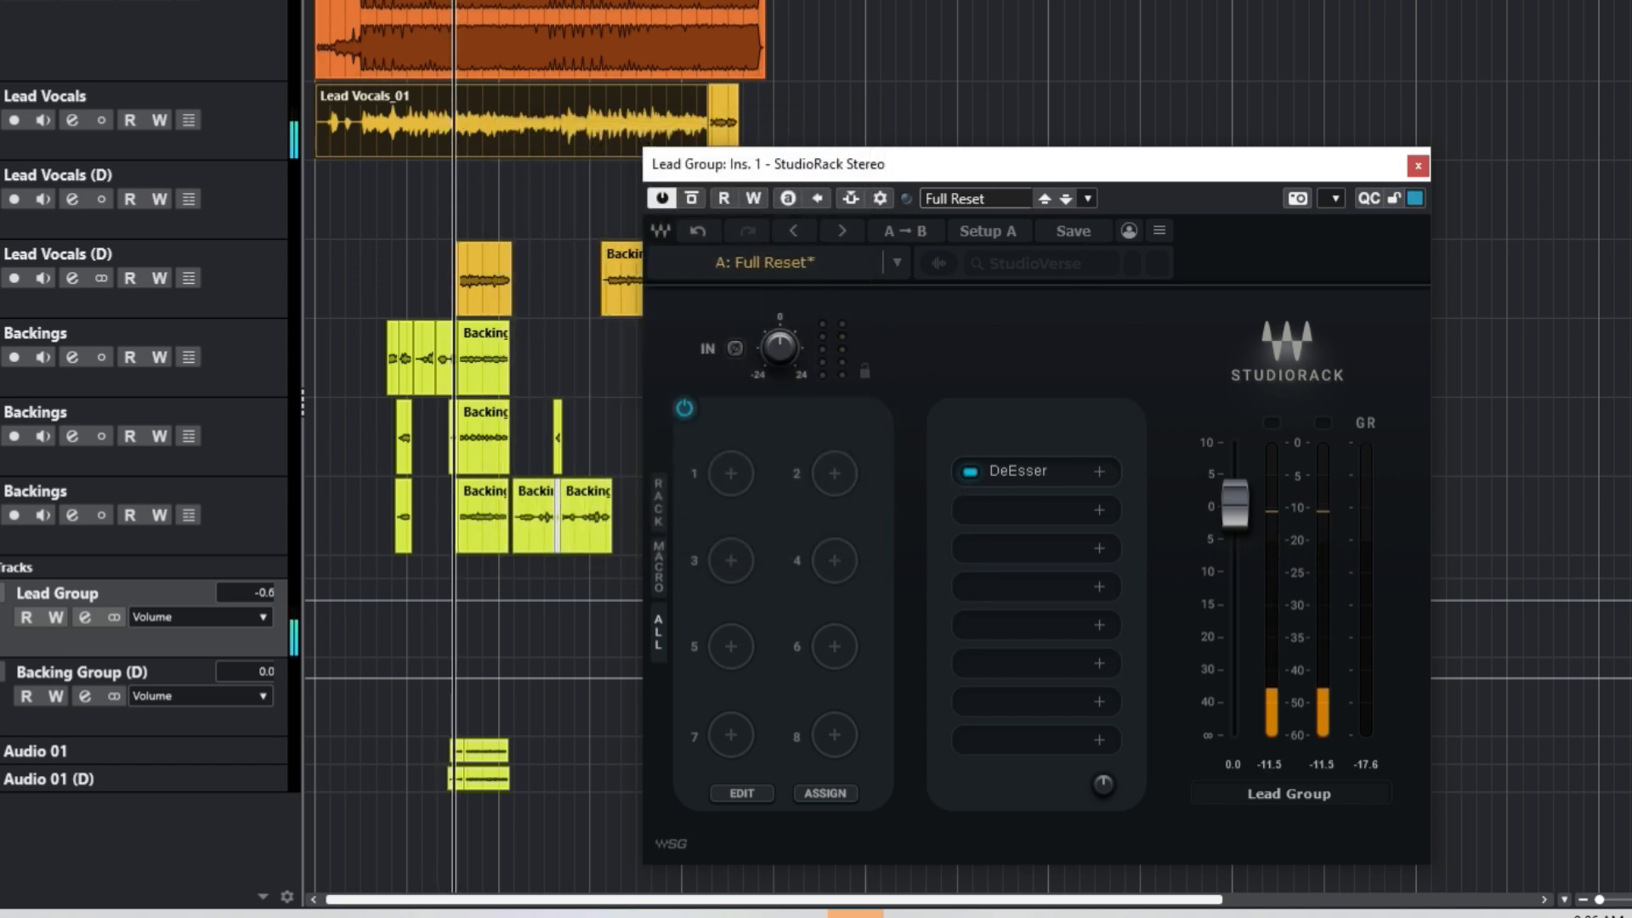
click(411, 2)
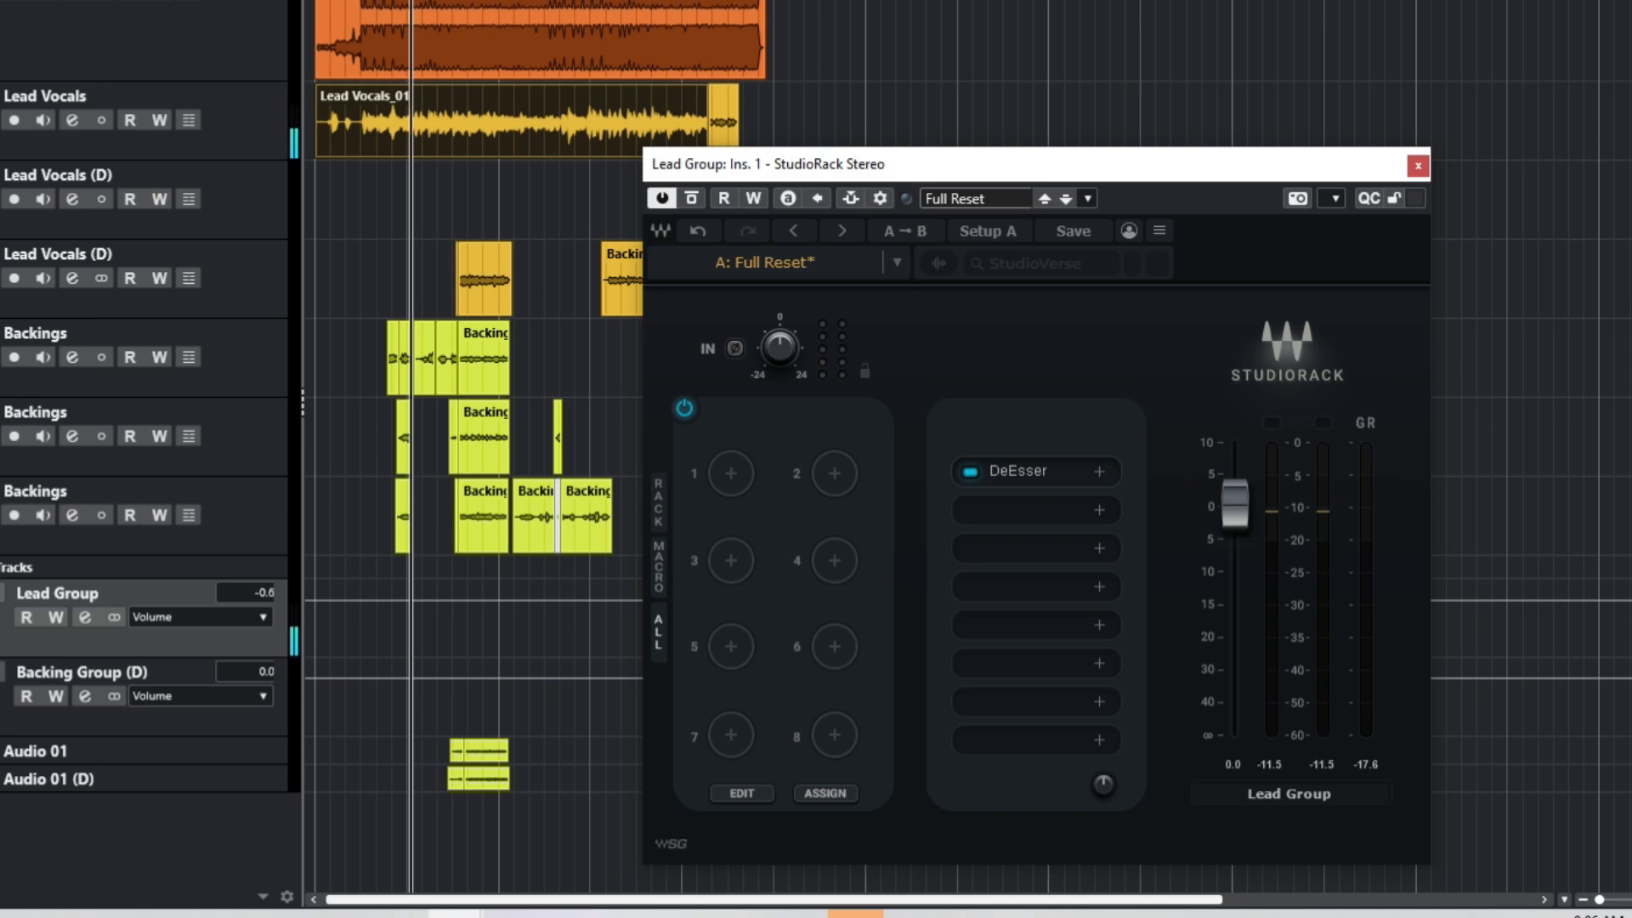
click(970, 472)
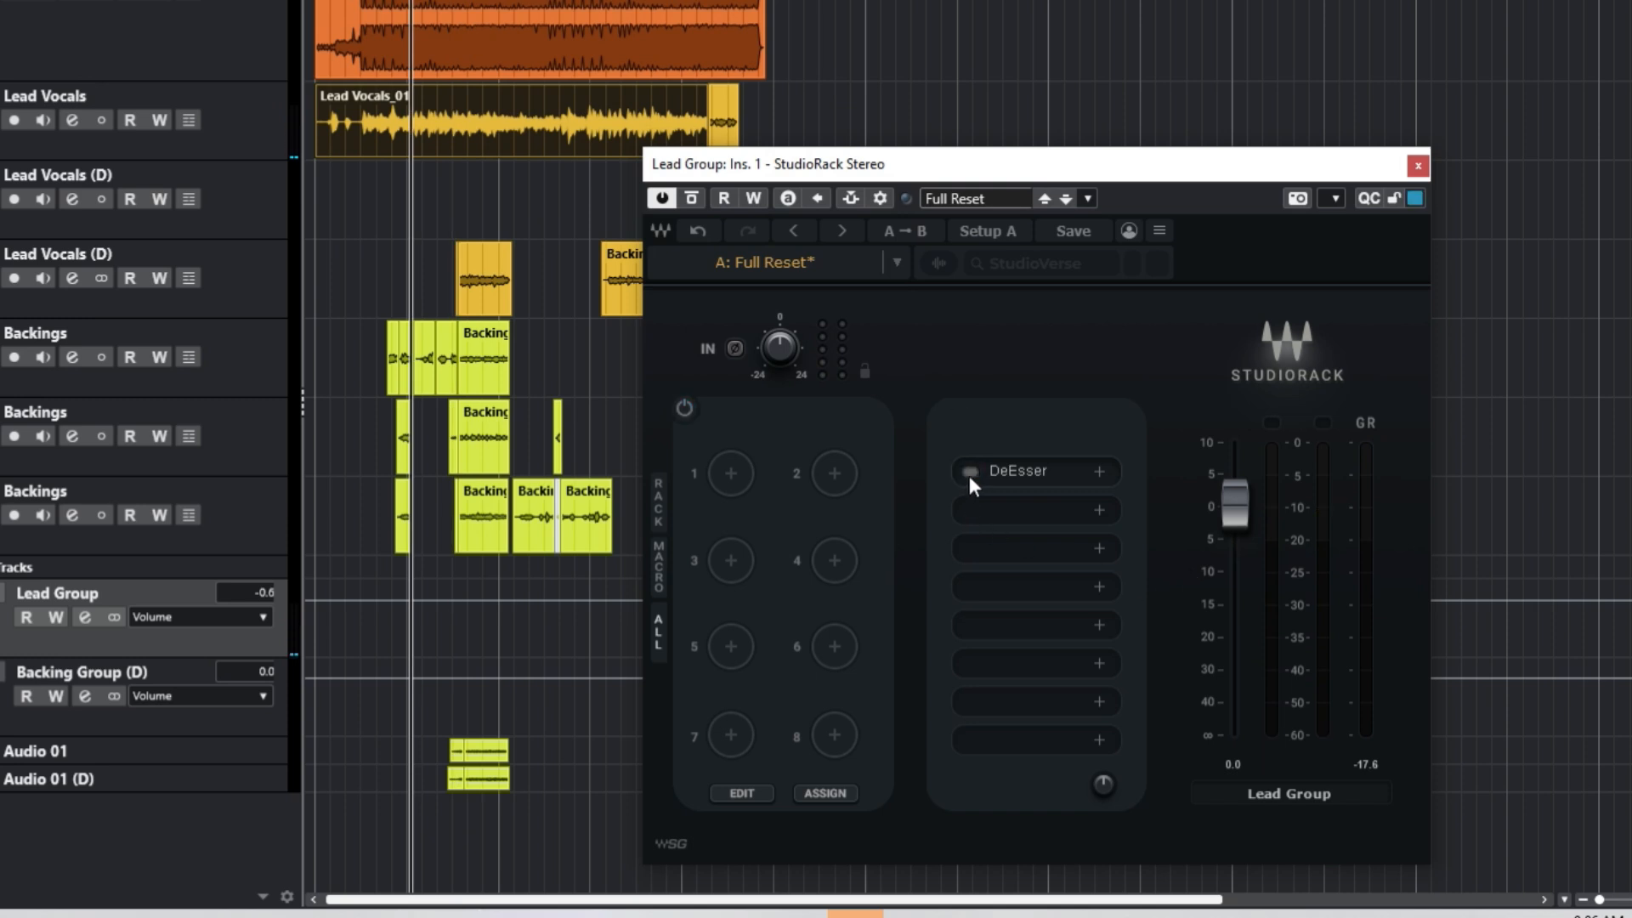
key(space)
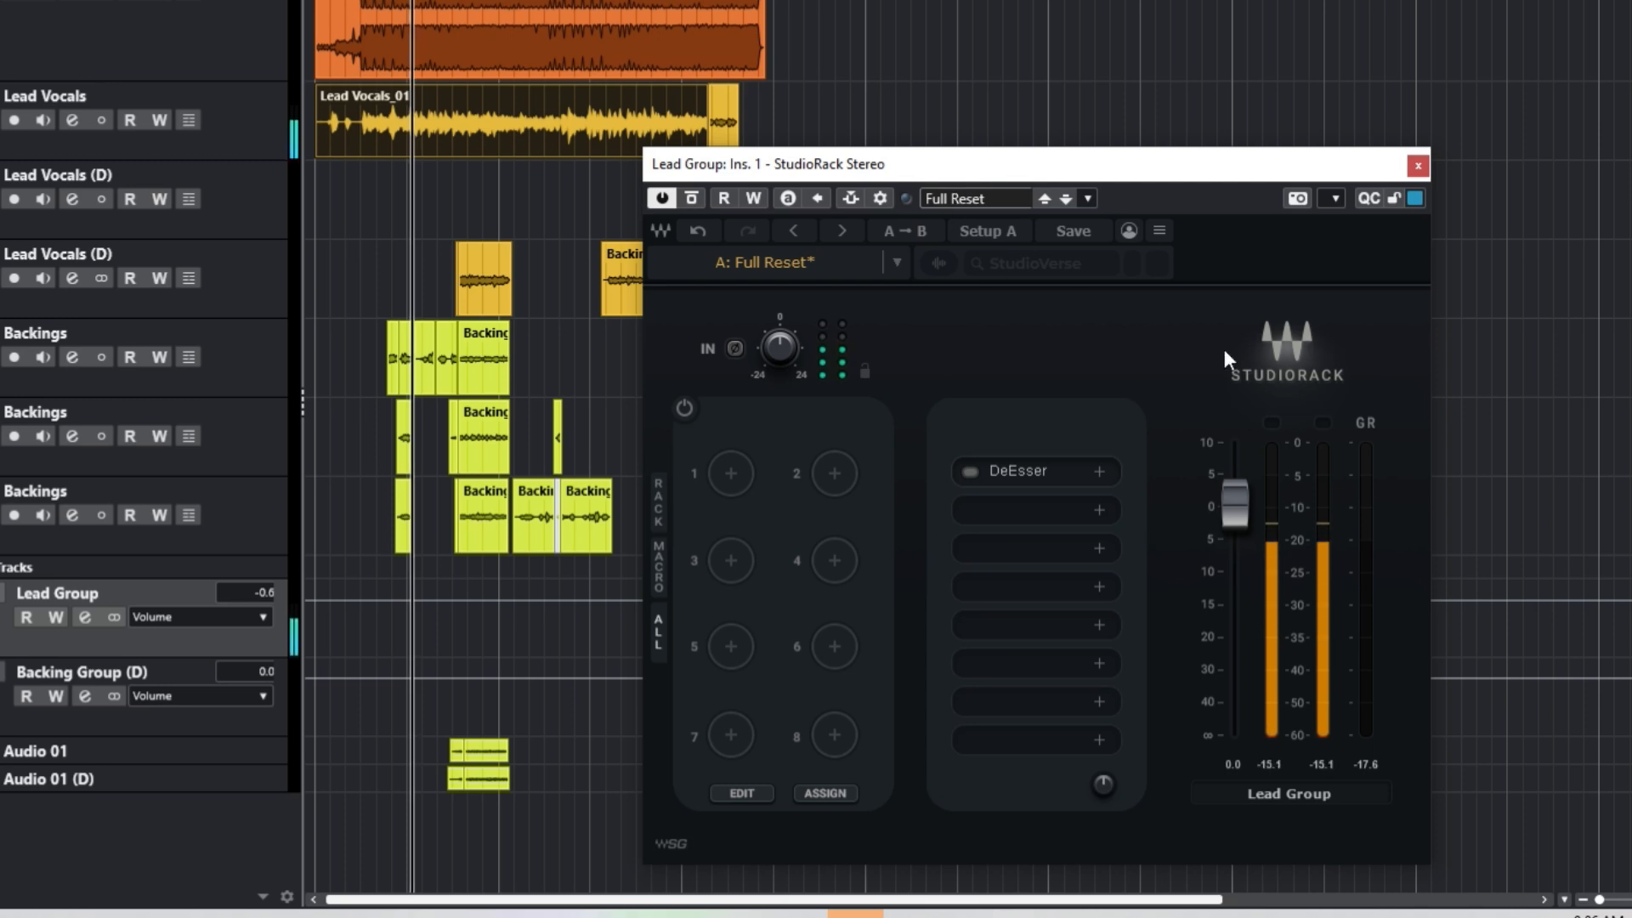
click(971, 471)
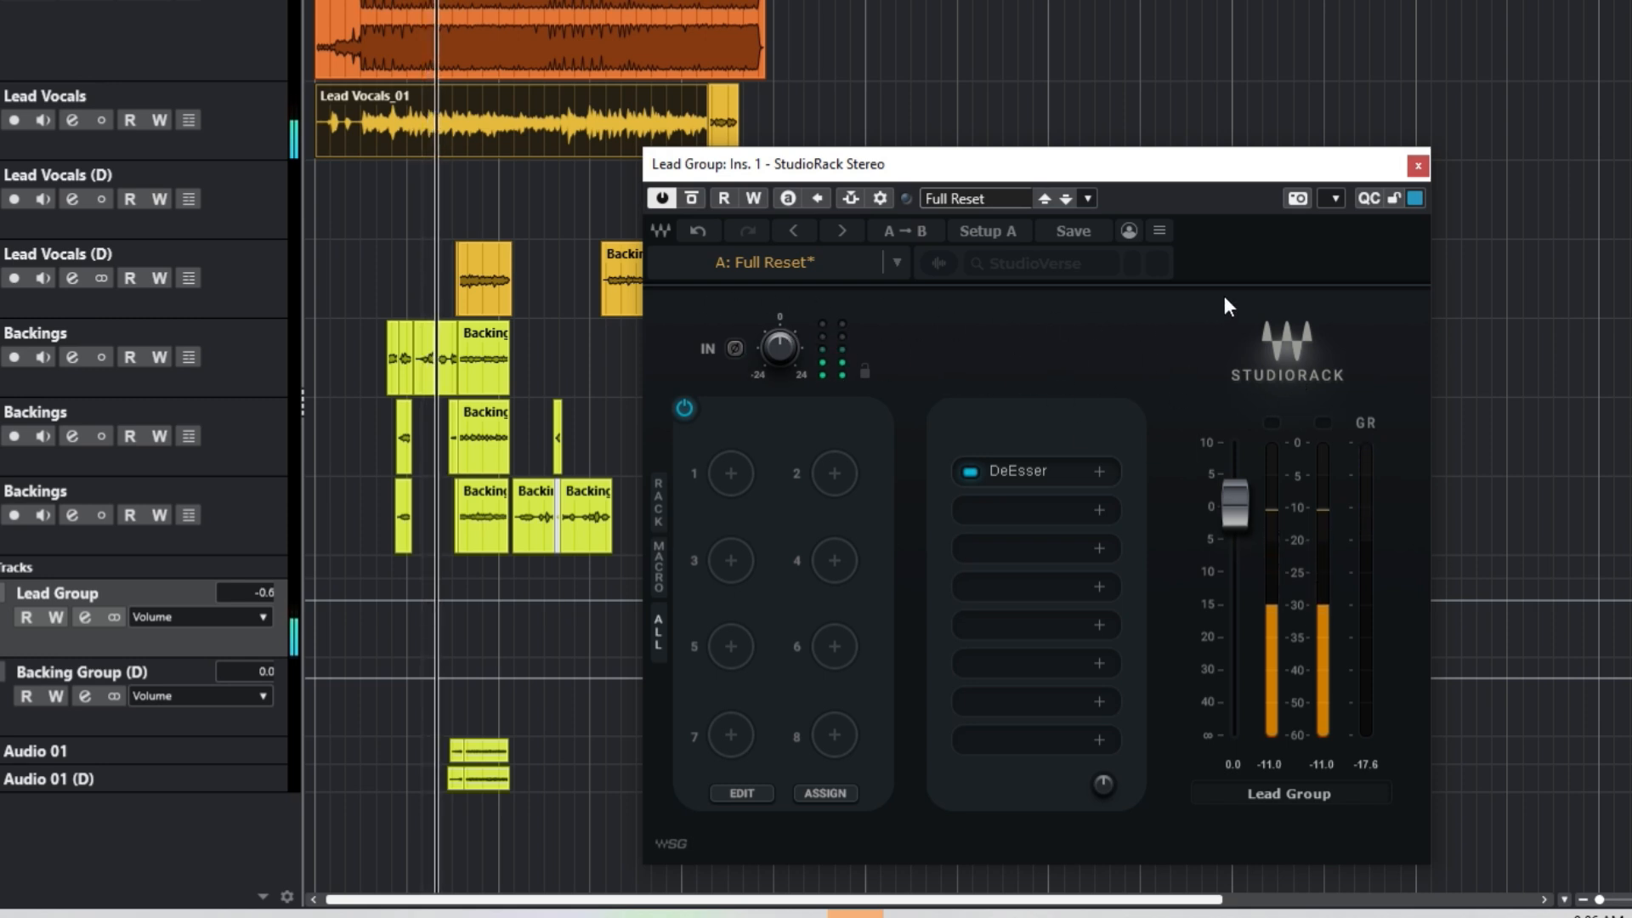
key(space)
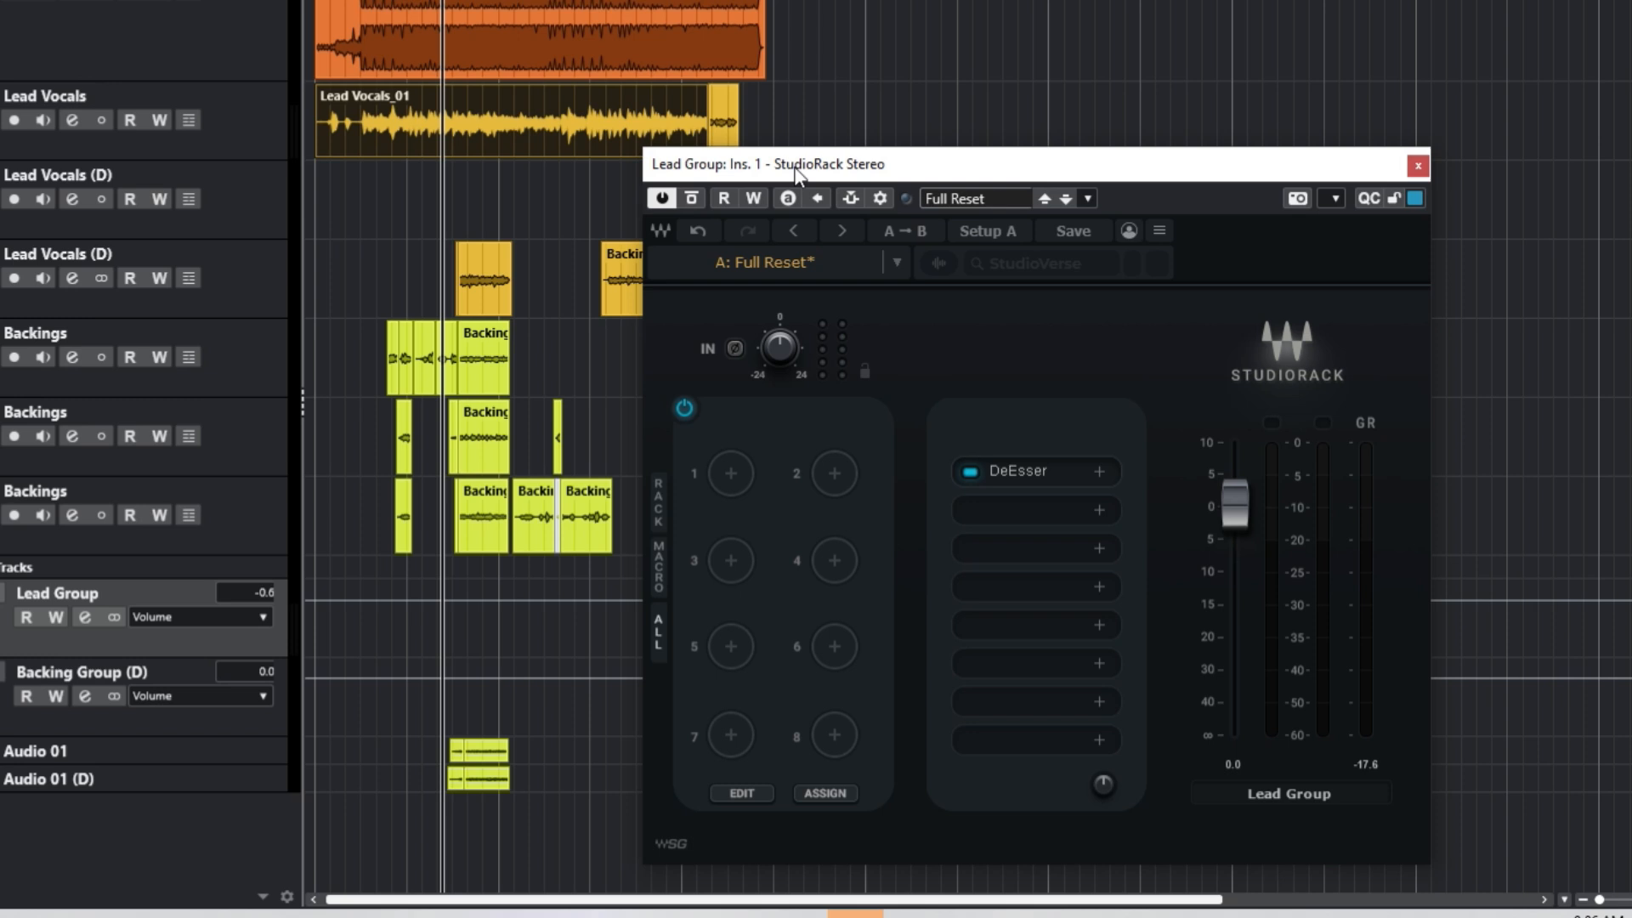
Step: Load FabFilter Pro-Q into the second rack slot and position its window
click(1019, 520)
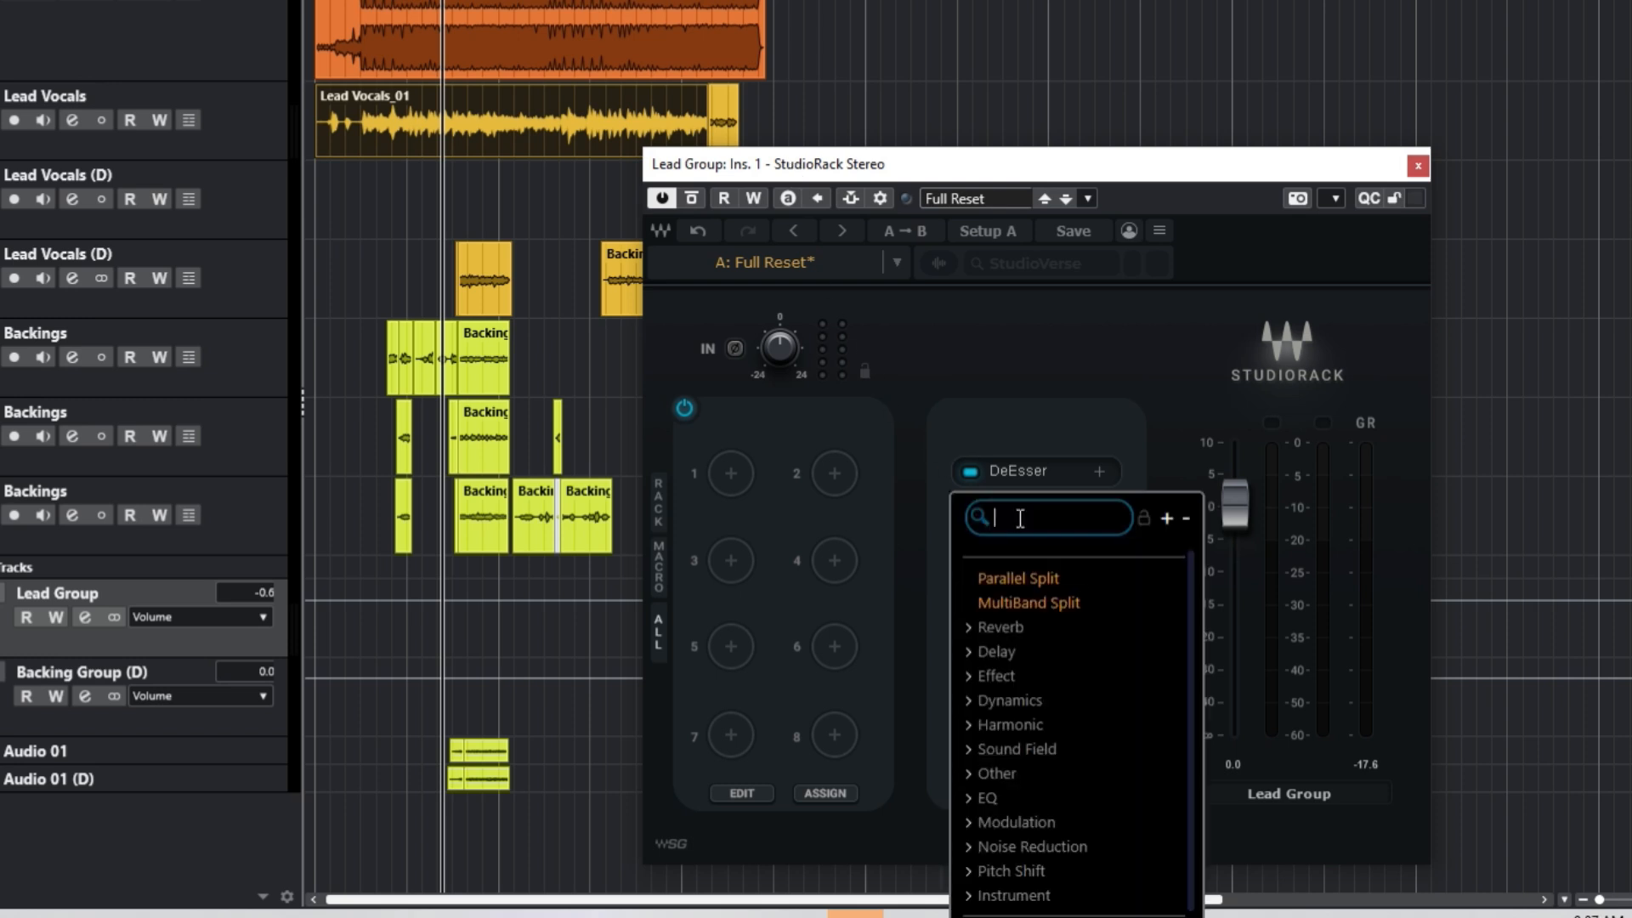
text(fab)
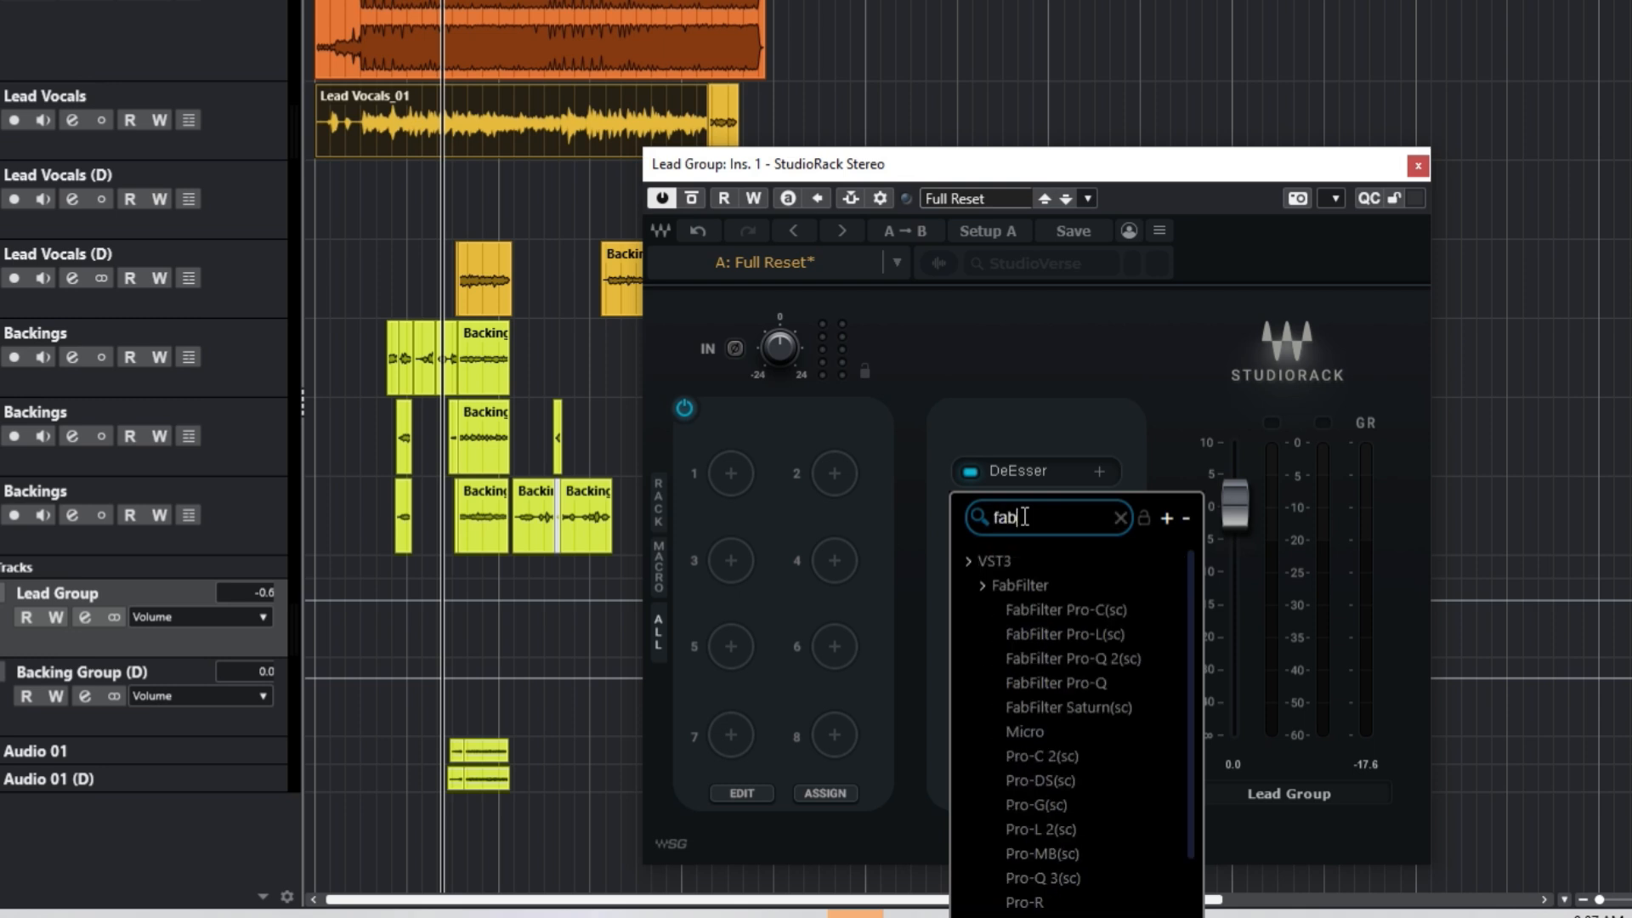
click(1085, 677)
drag(622, 57, 974, 78)
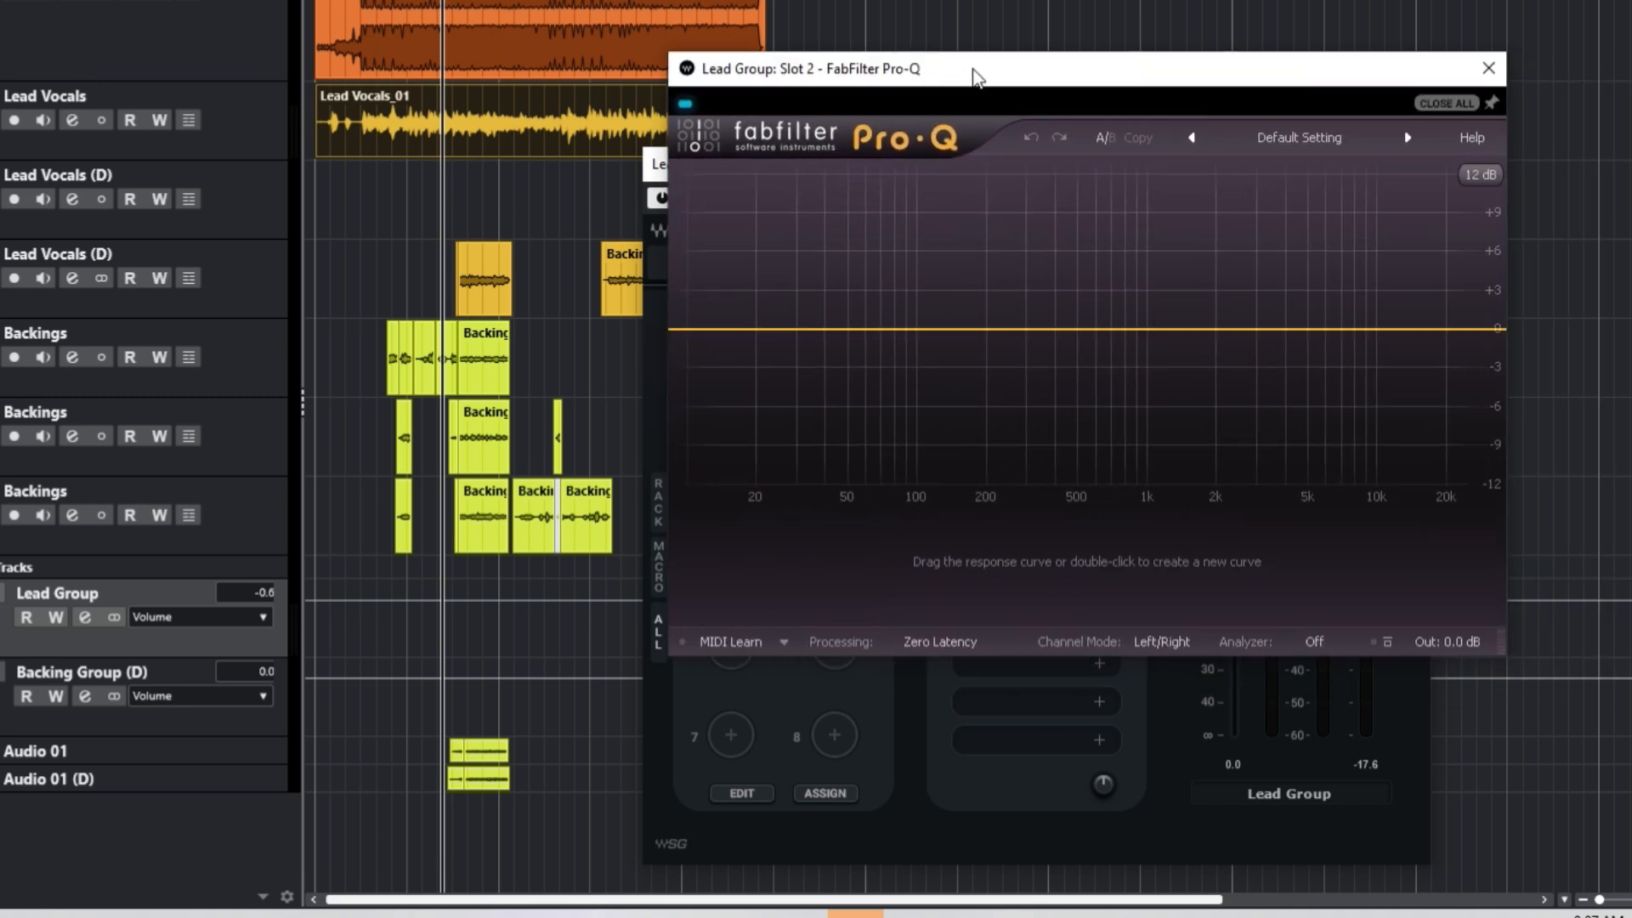
drag(975, 78, 997, 278)
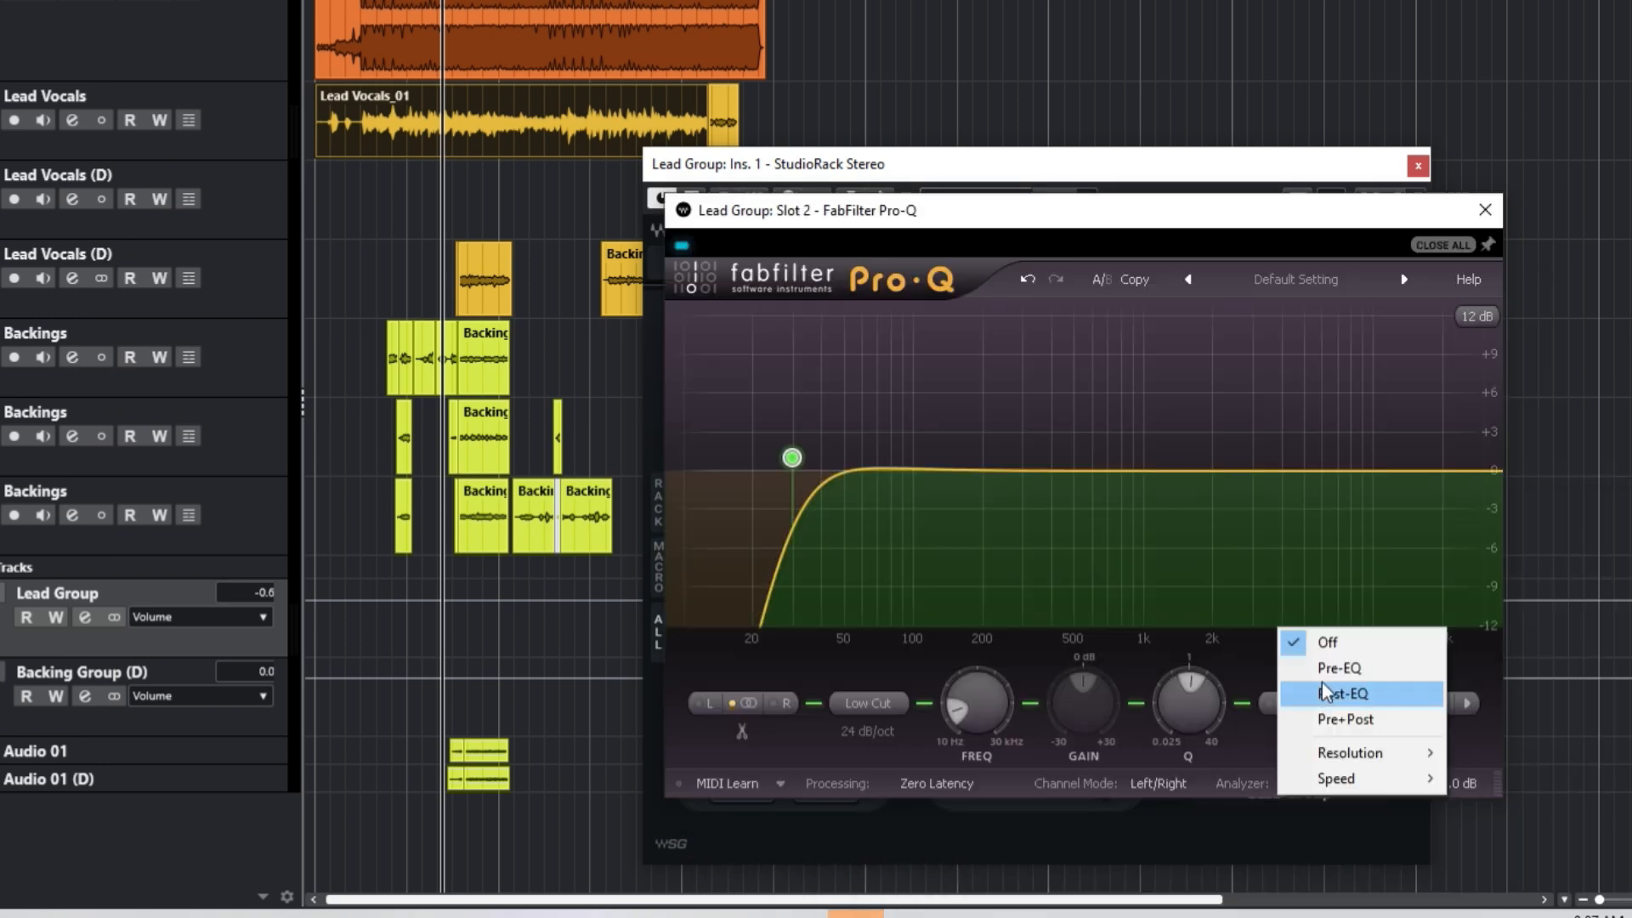
Step: Show the pre-EQ spectrum and set the Pro-Q low cut to 115 Hz
click(1328, 672)
drag(793, 458, 925, 468)
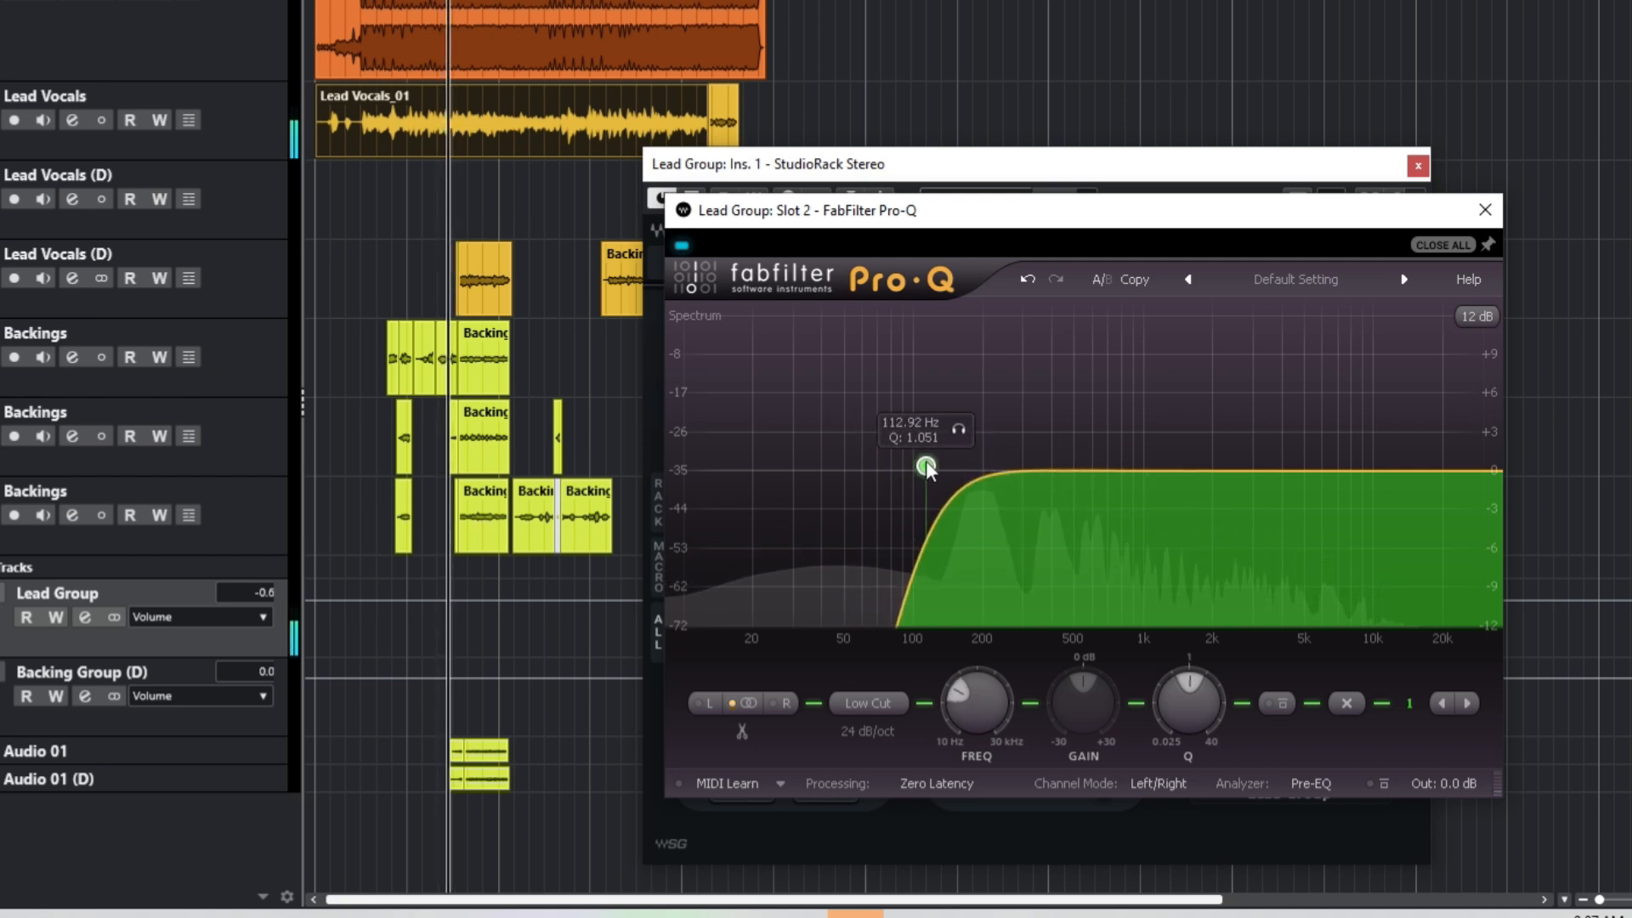
double_click(993, 761)
text(115)
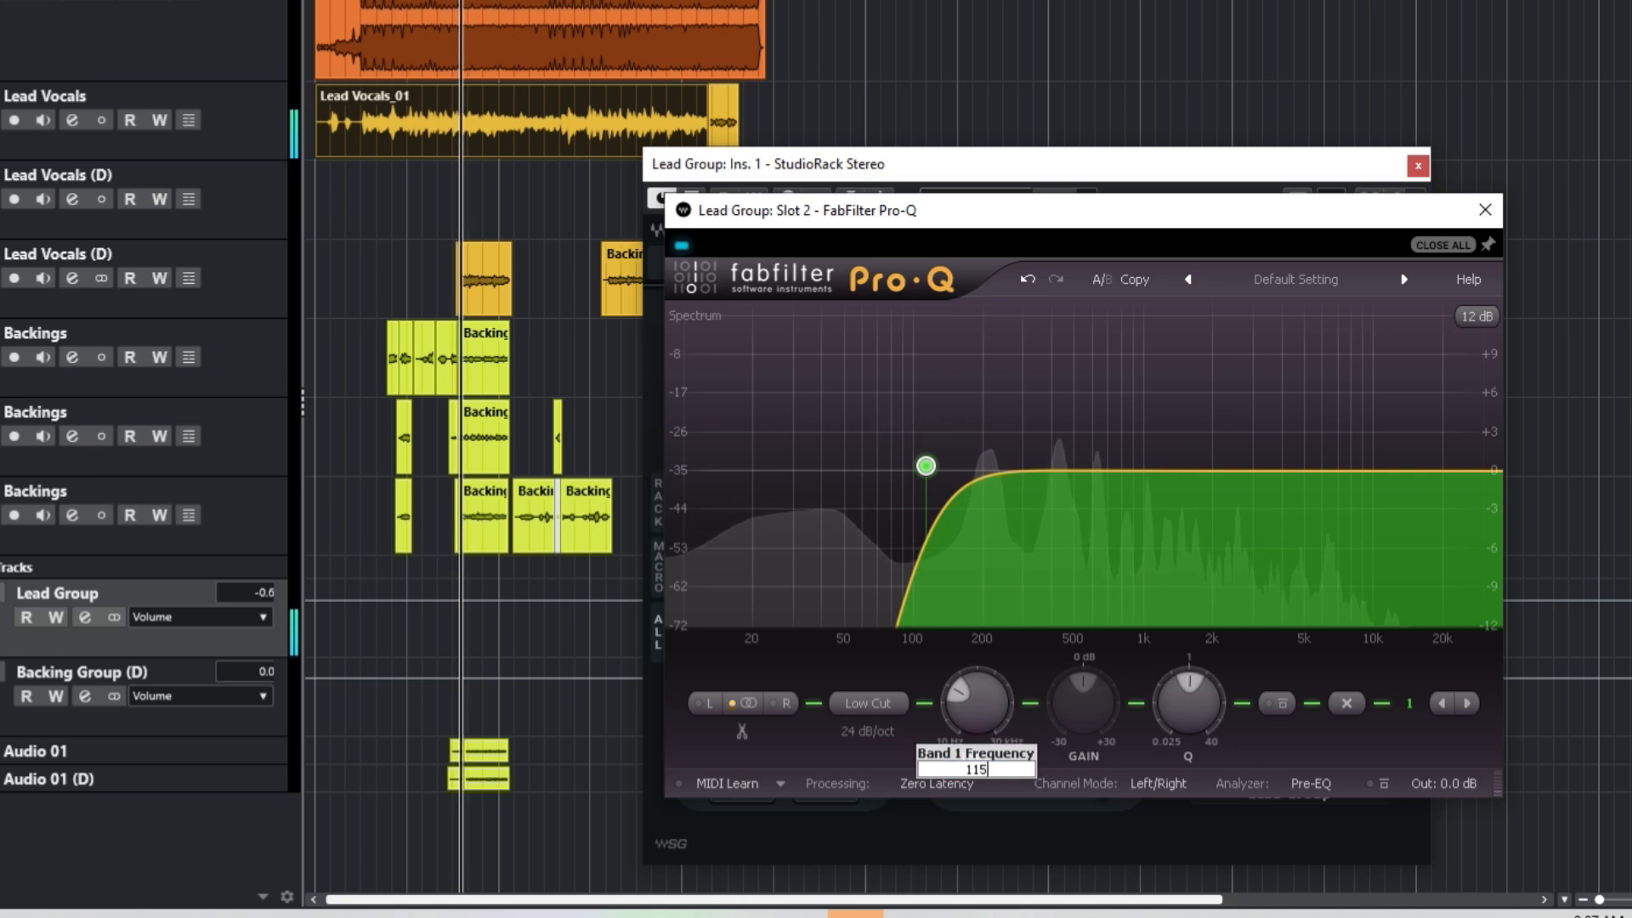
key(Return)
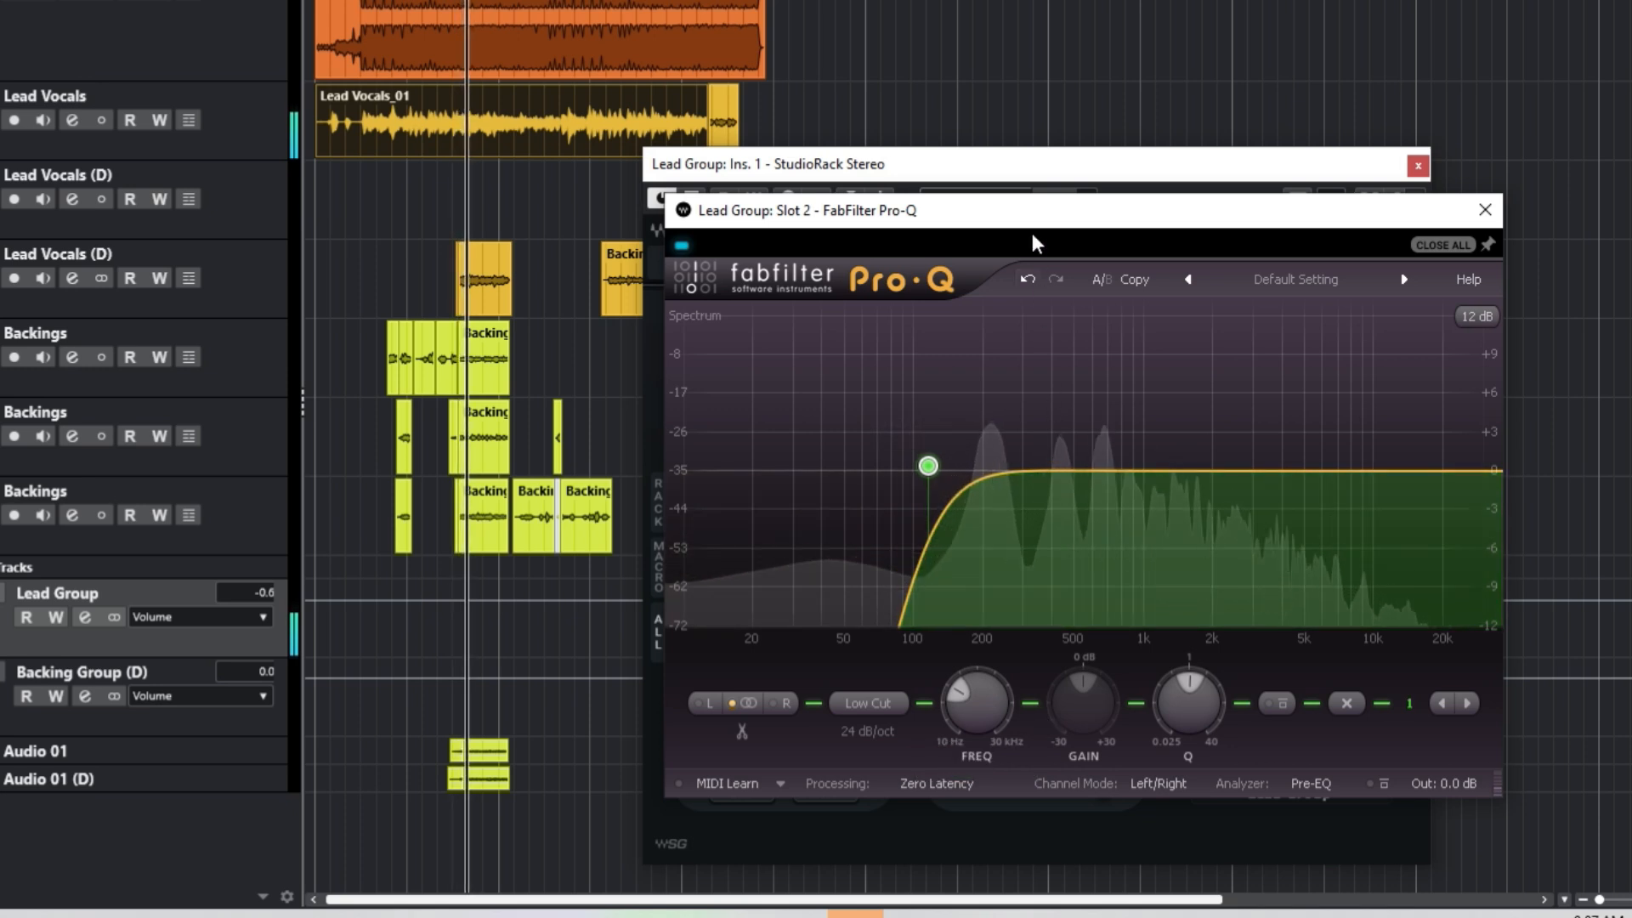
Step: Sweep a narrow, heavily boosted bell from around 450 Hz to find harsh resonances
mouse_move(959, 434)
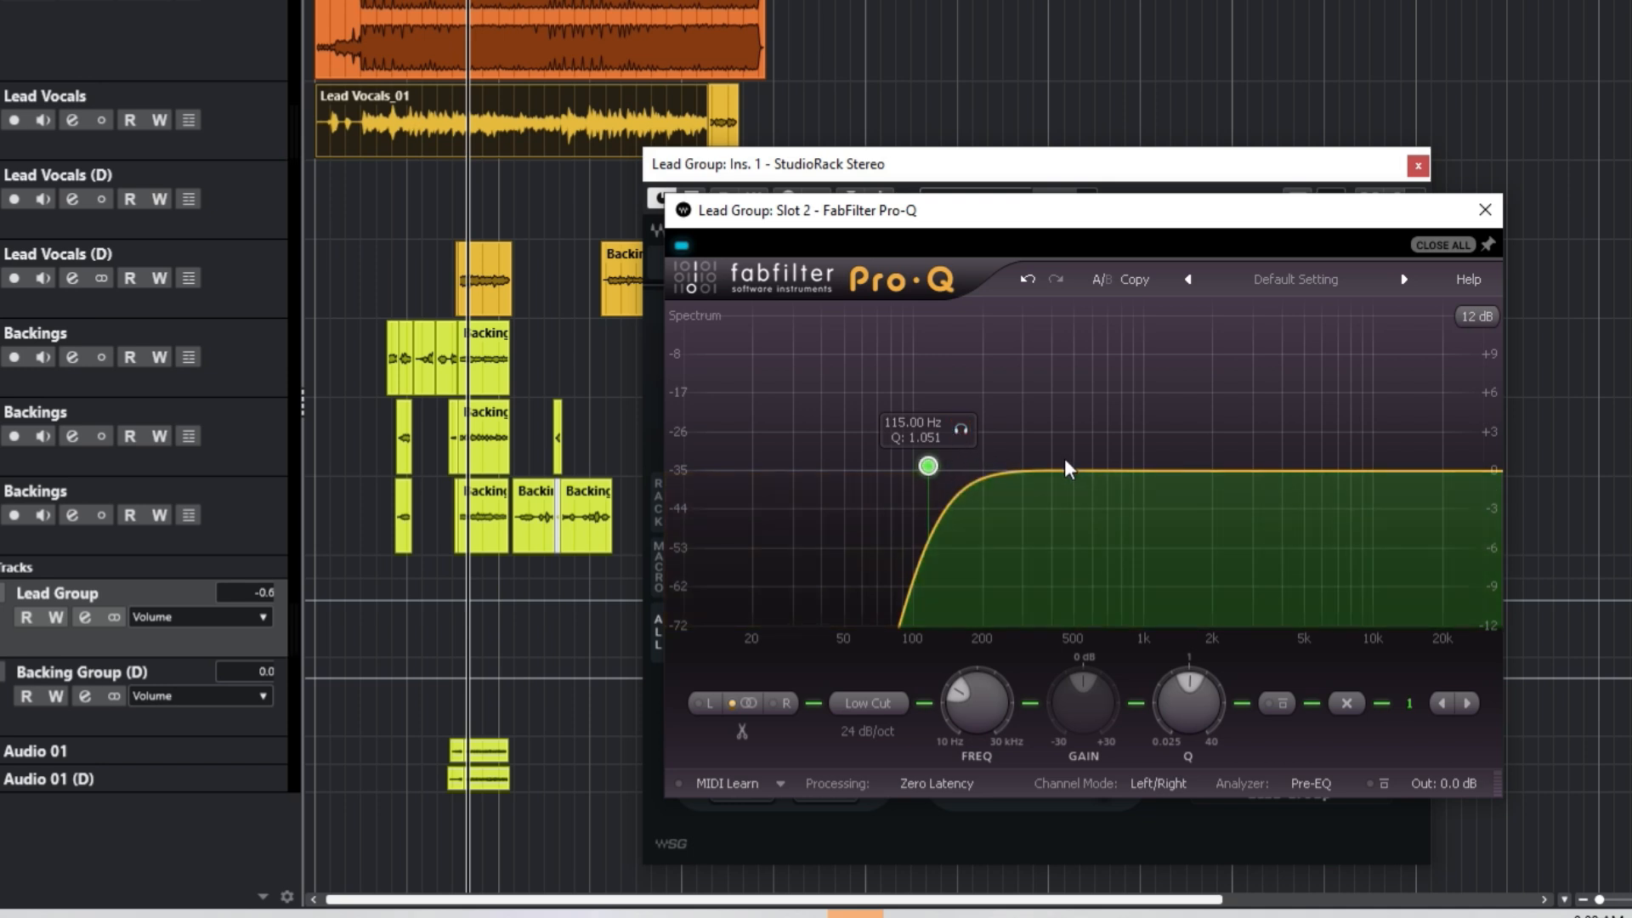
drag(1059, 469, 1064, 432)
scroll(1065, 433, up, 6)
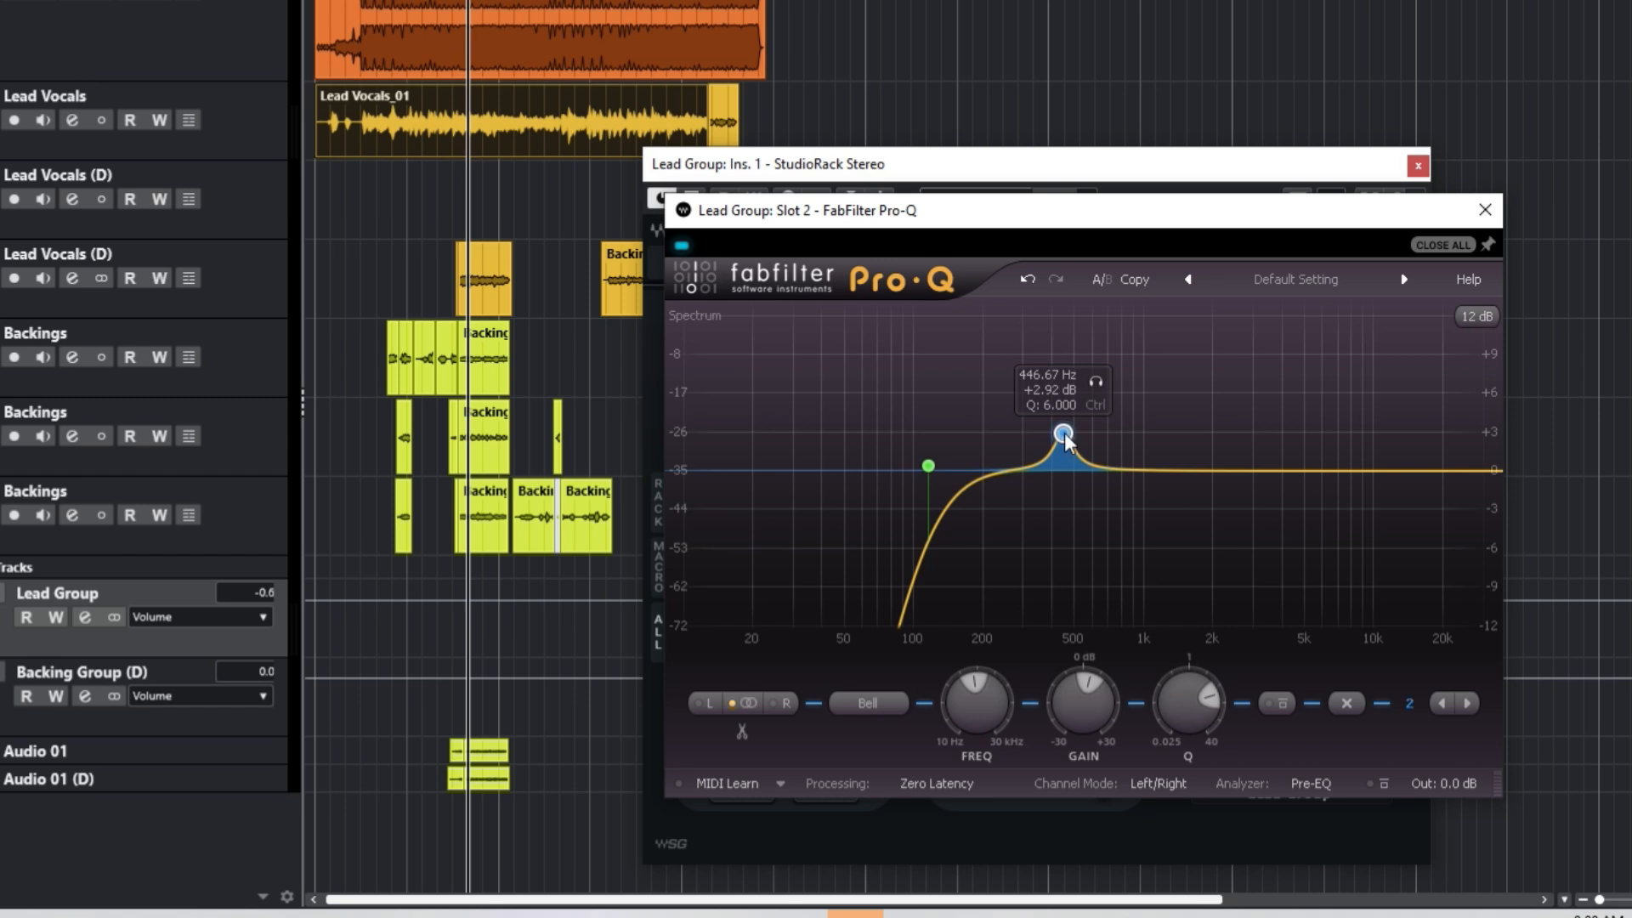
drag(1064, 434, 1058, 210)
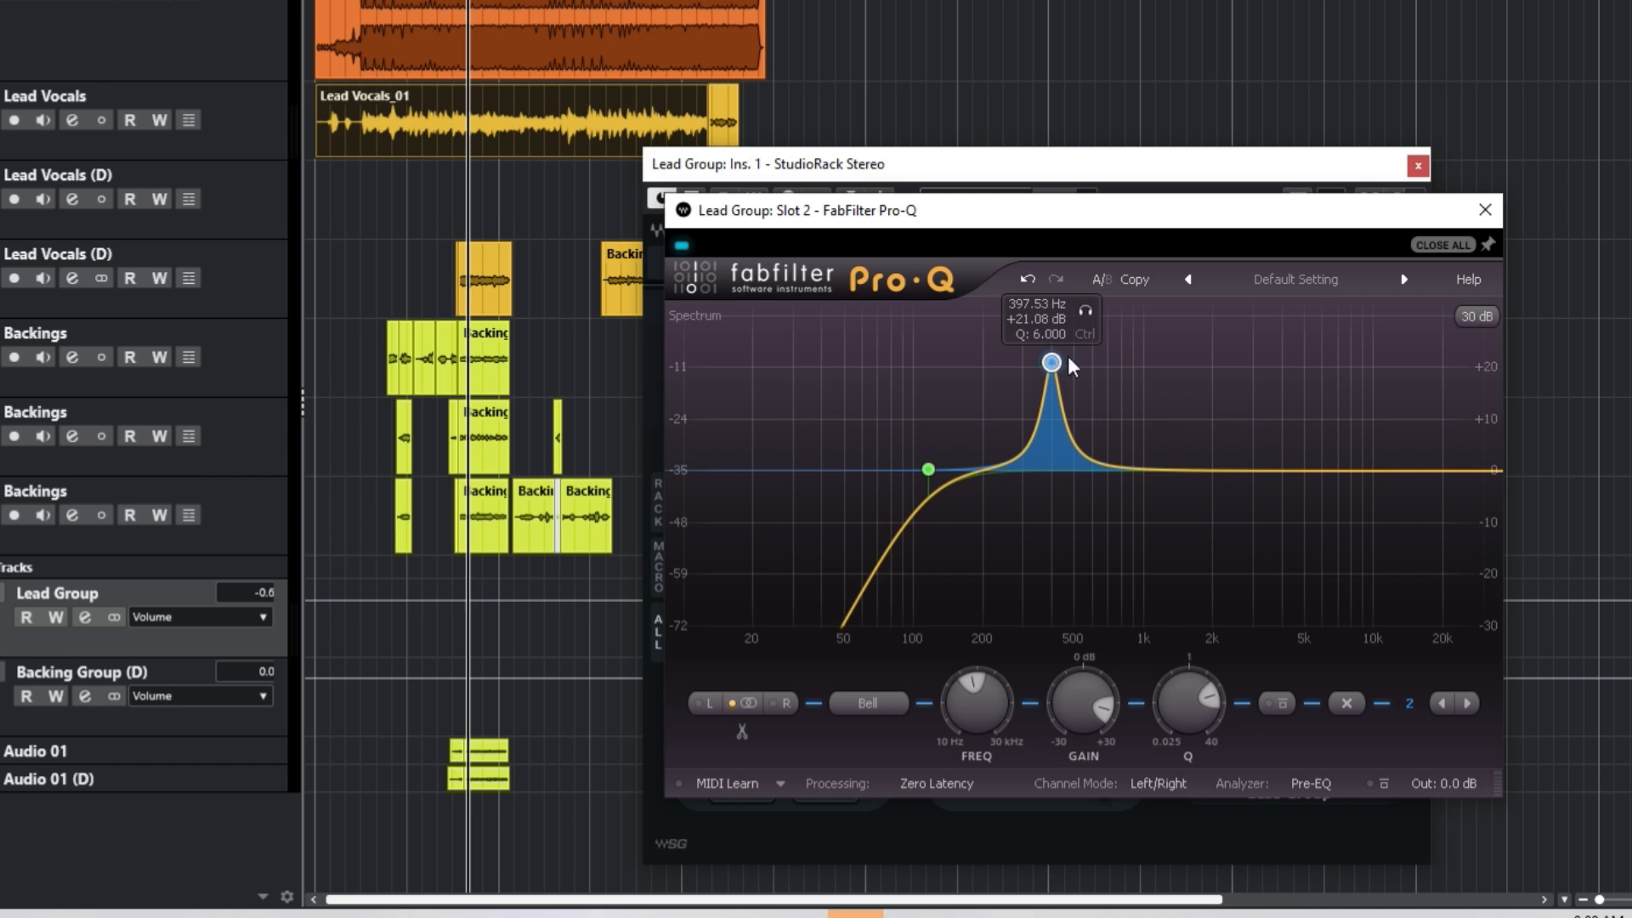
key(space)
Step: Turn the found resonances into narrow cuts, including near 6 kHz and 3 kHz, across eight bands
drag(1053, 364, 1326, 497)
drag(1275, 470, 1315, 317)
drag(1093, 680, 1102, 731)
drag(1224, 470, 1256, 492)
drag(1021, 470, 974, 492)
mouse_move(1064, 470)
mouse_down()
mouse_move(1064, 317)
mouse_move(1059, 493)
mouse_up()
drag(1095, 471, 1095, 135)
drag(1057, 470, 1125, 483)
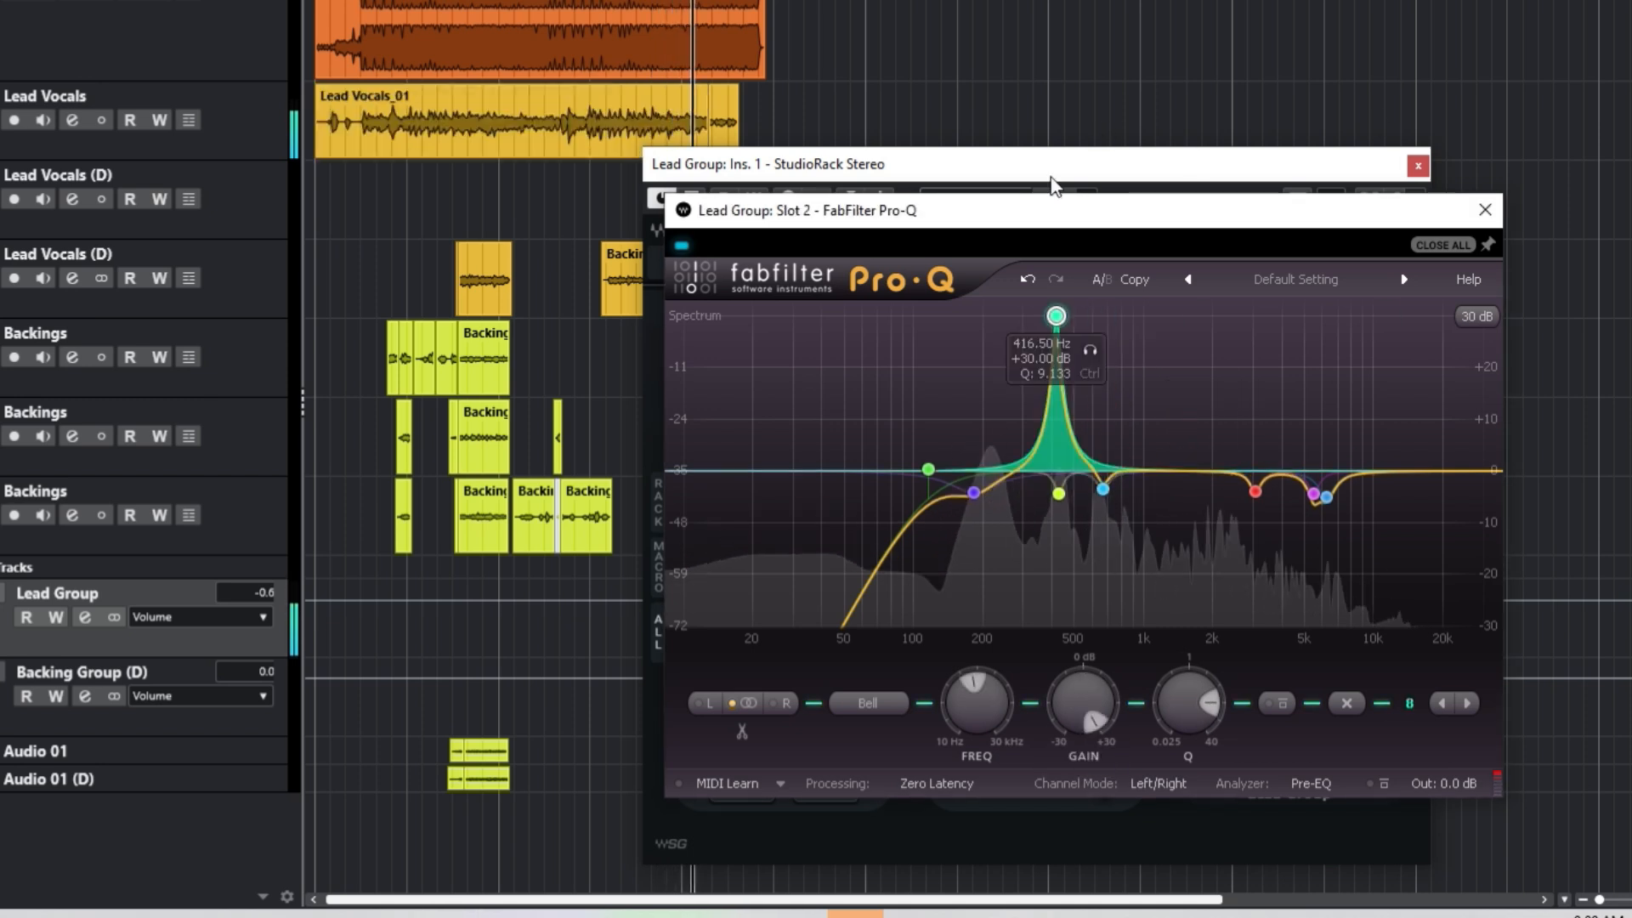
Step: Bypass and re-enable Pro-Q to compare, then close its editor
drag(799, 211, 990, 545)
click(973, 510)
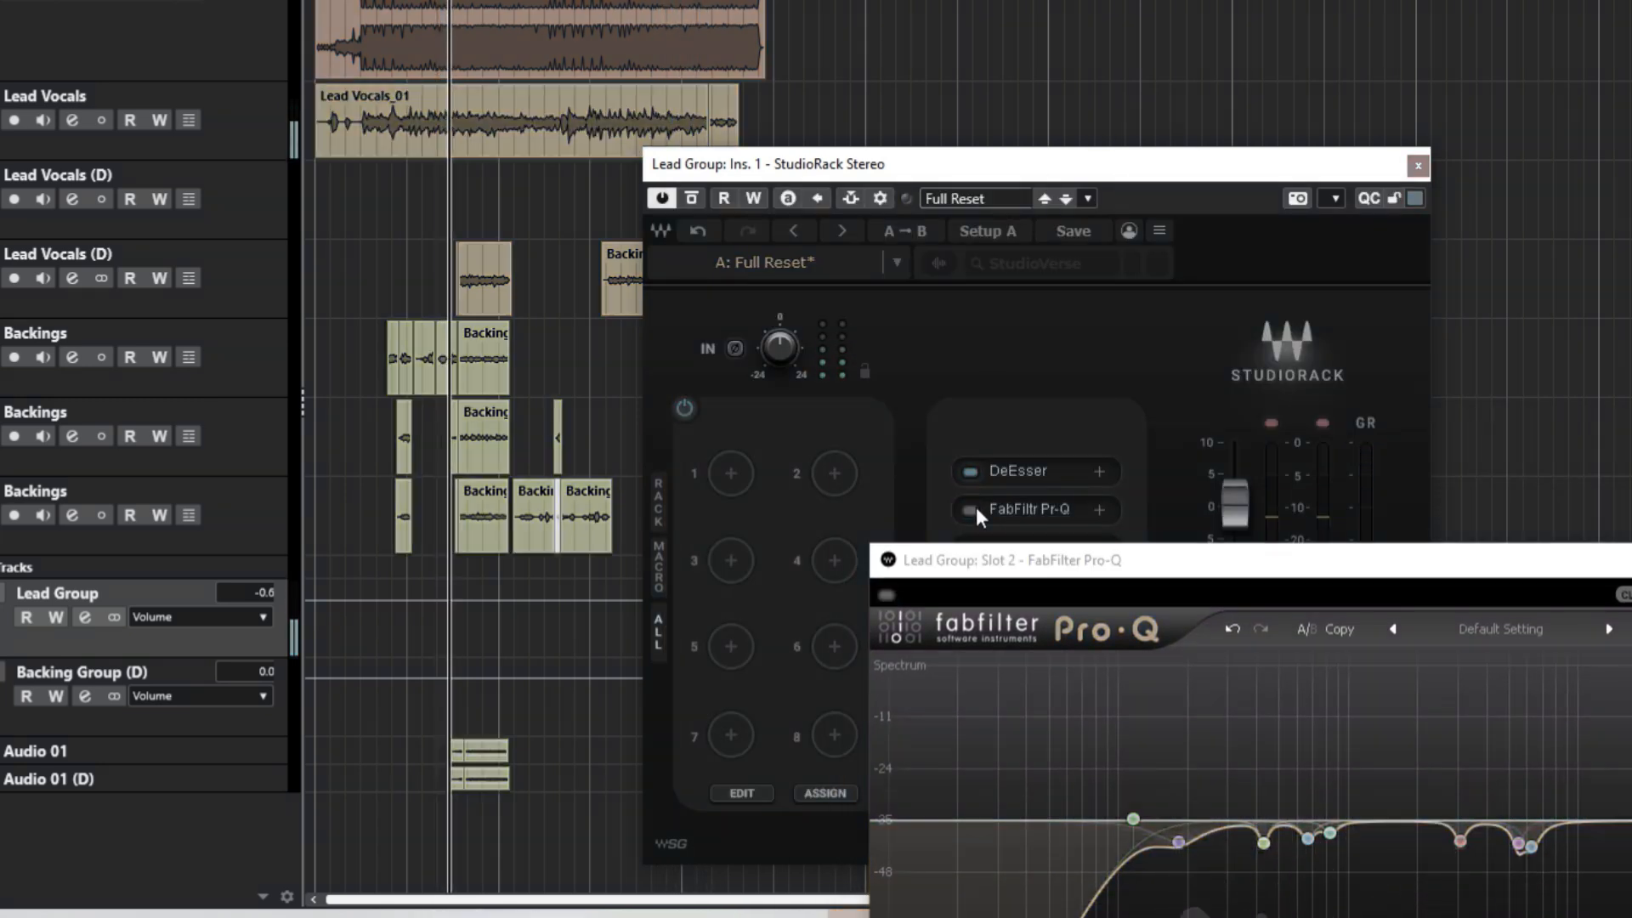
click(974, 510)
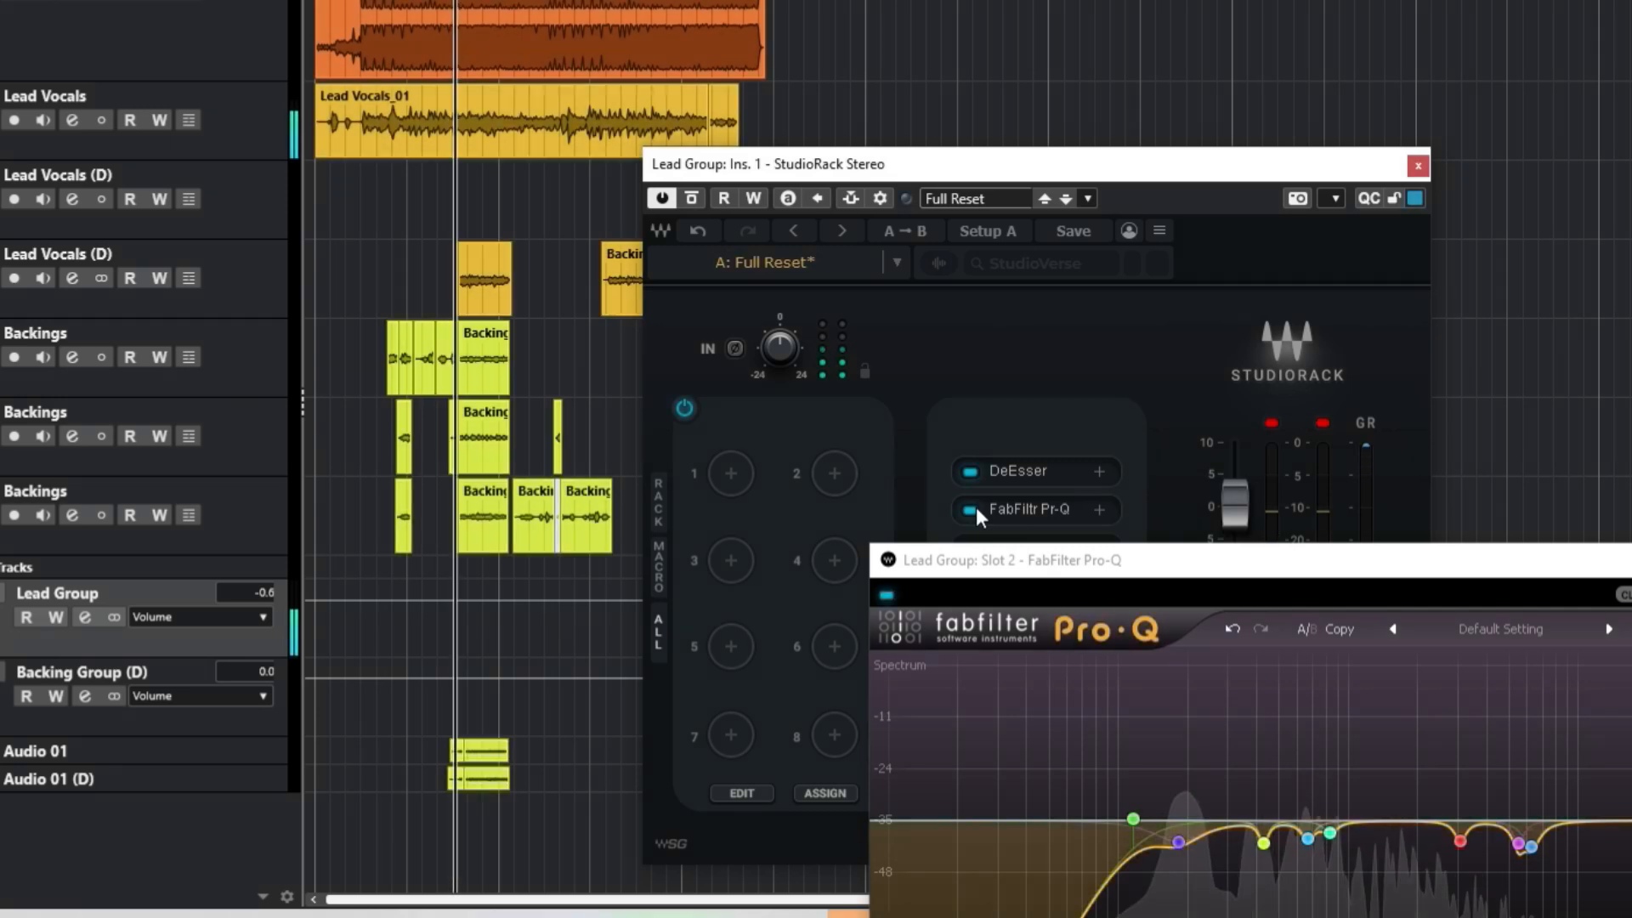
drag(1007, 546, 897, 338)
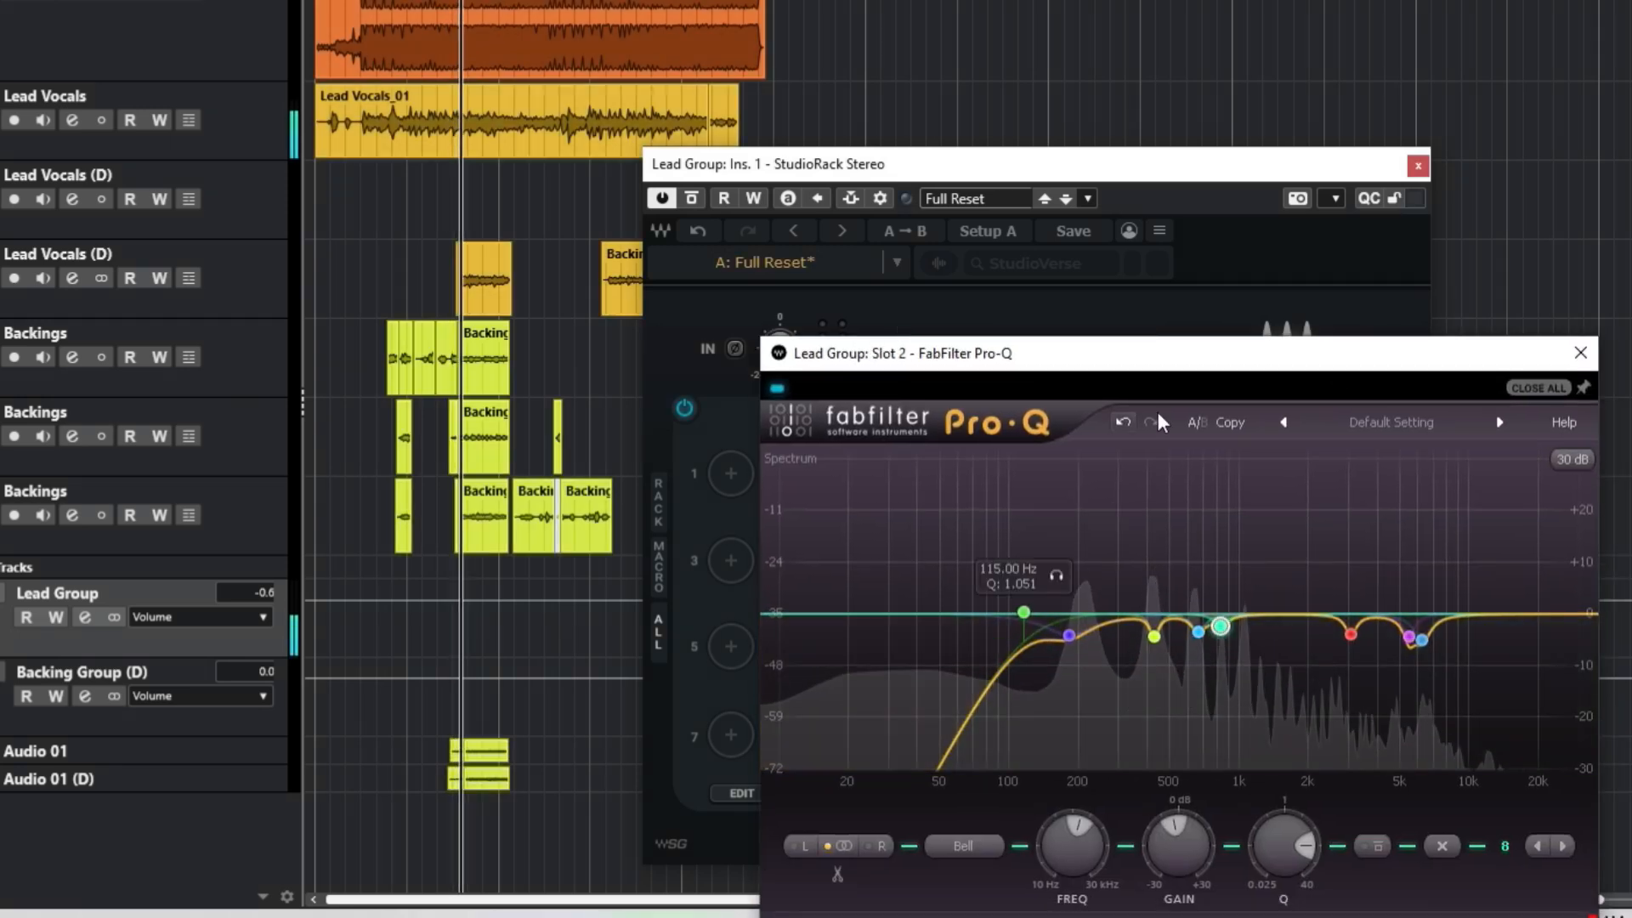
click(1580, 352)
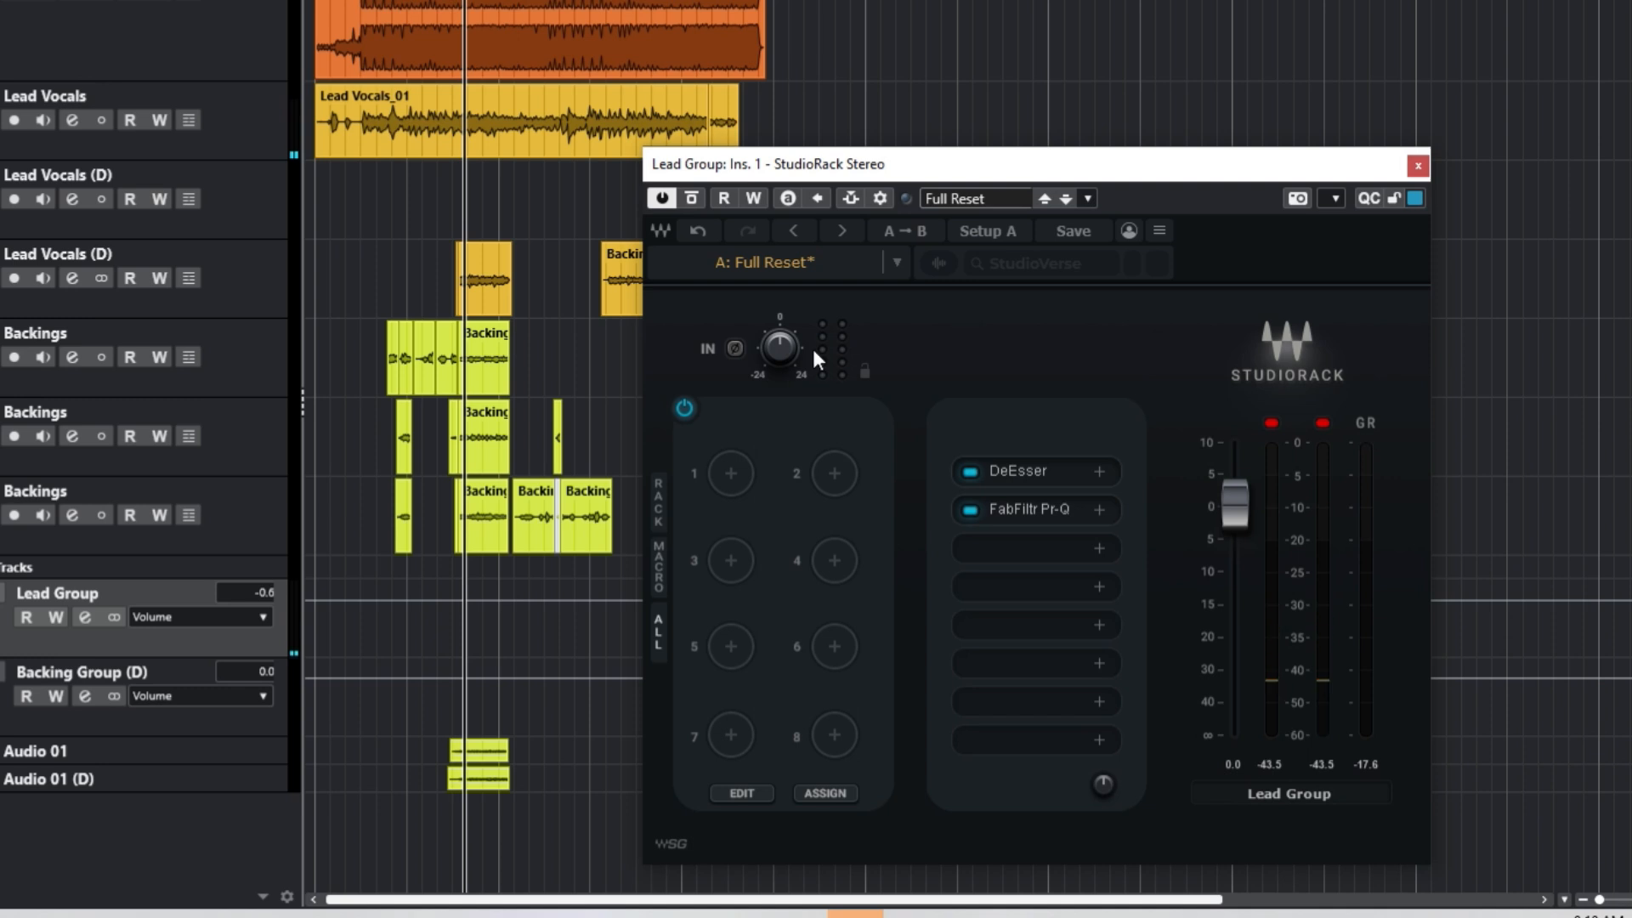
key(space)
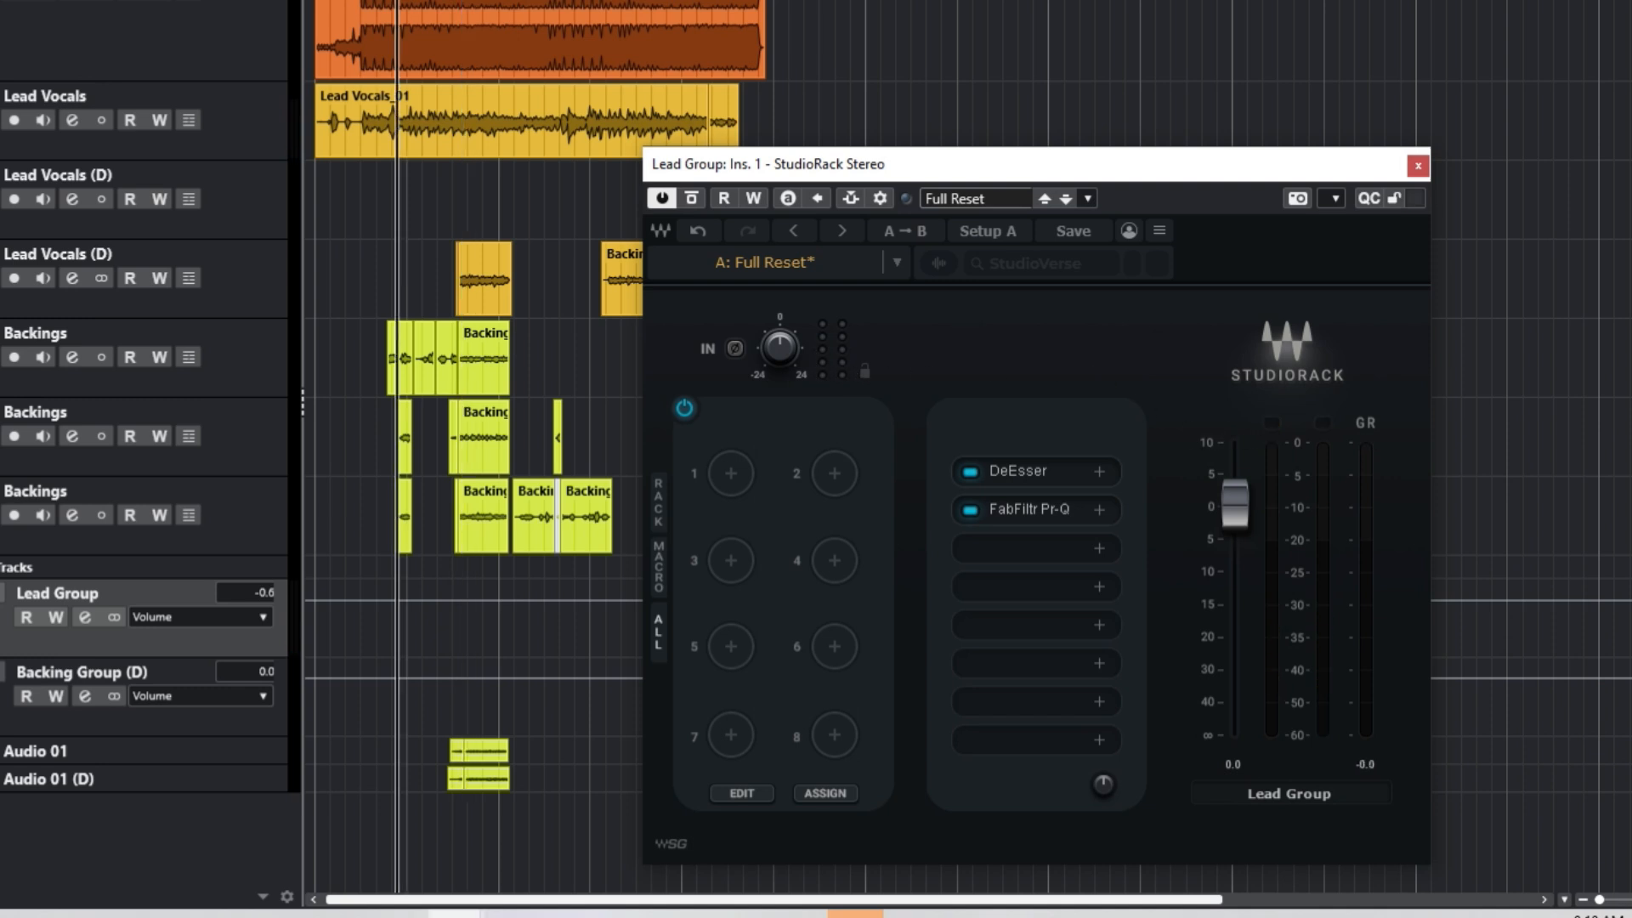
key(space)
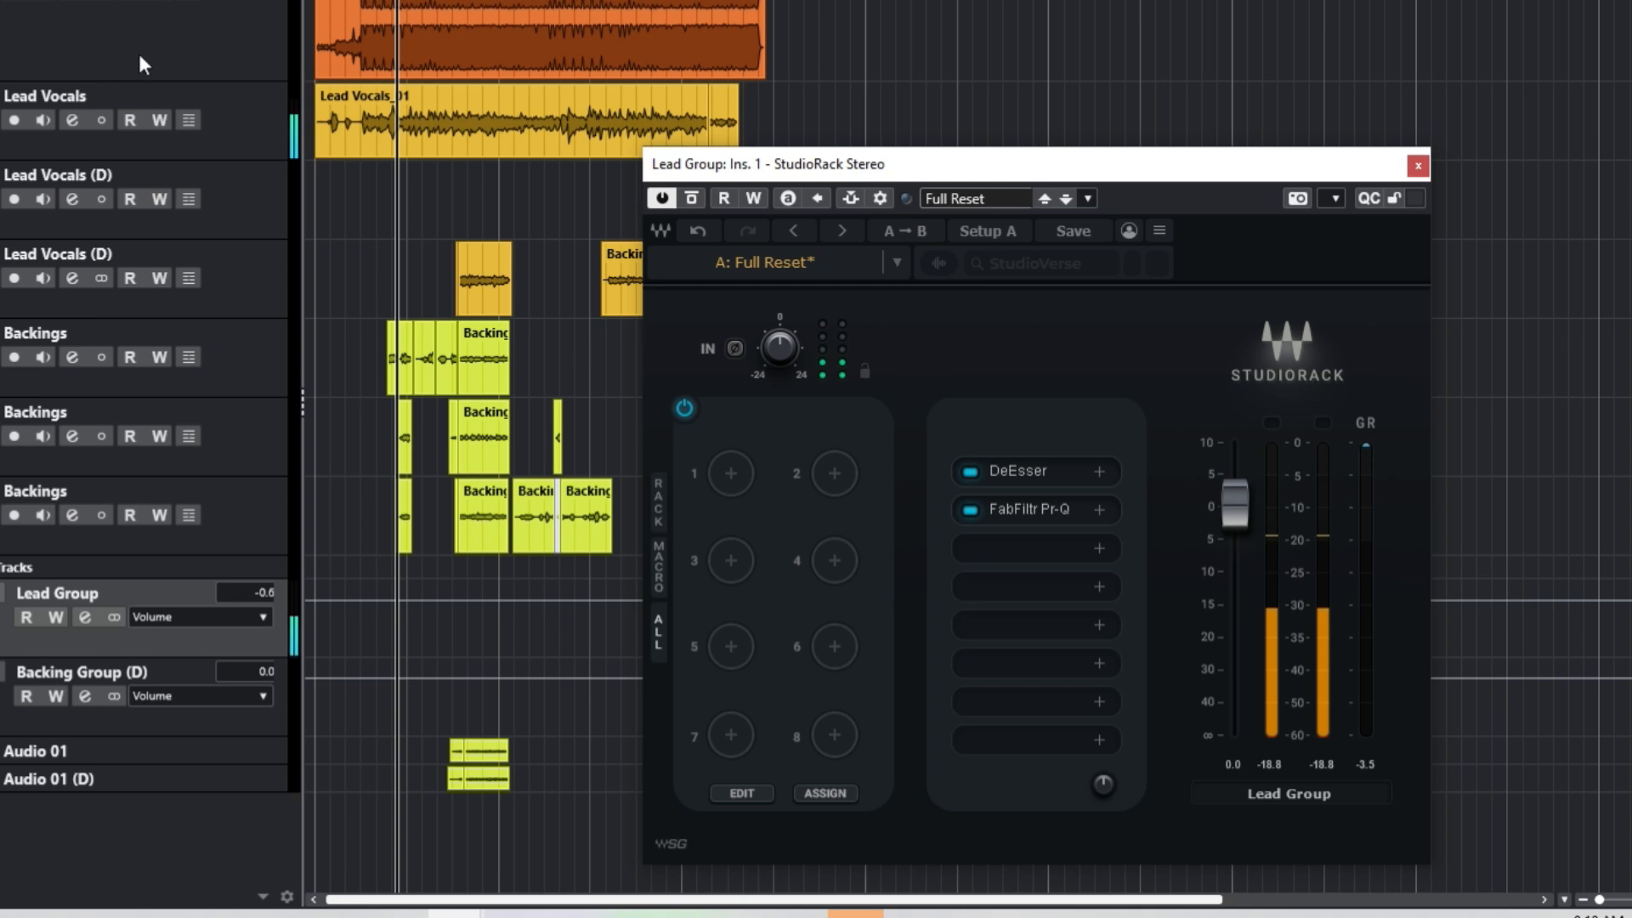
click(689, 200)
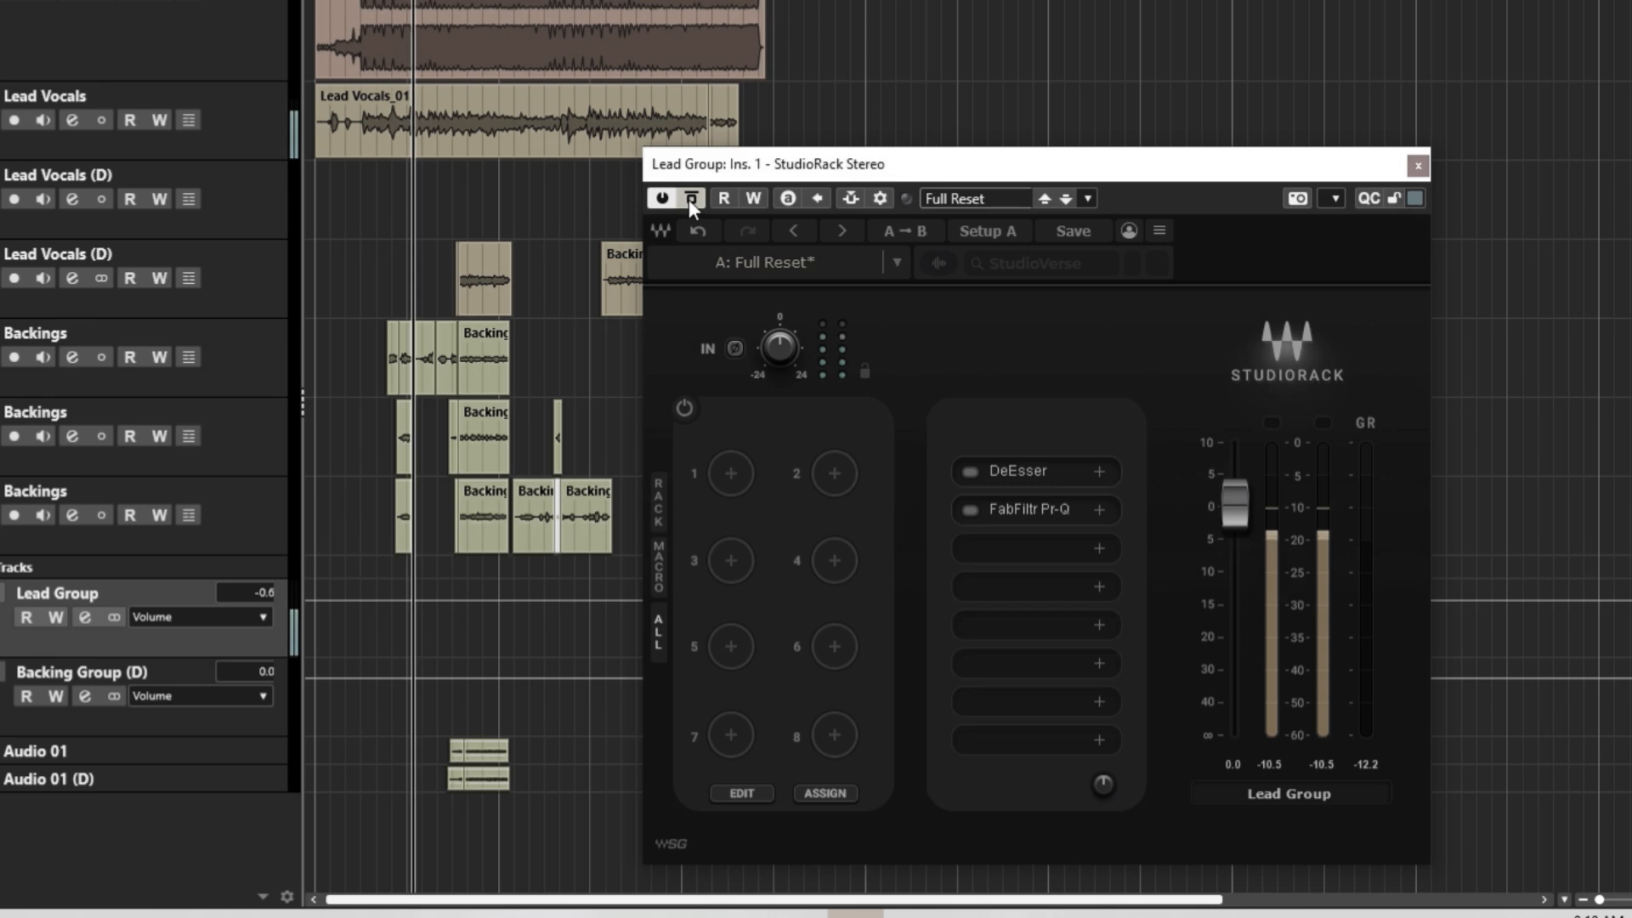
click(689, 199)
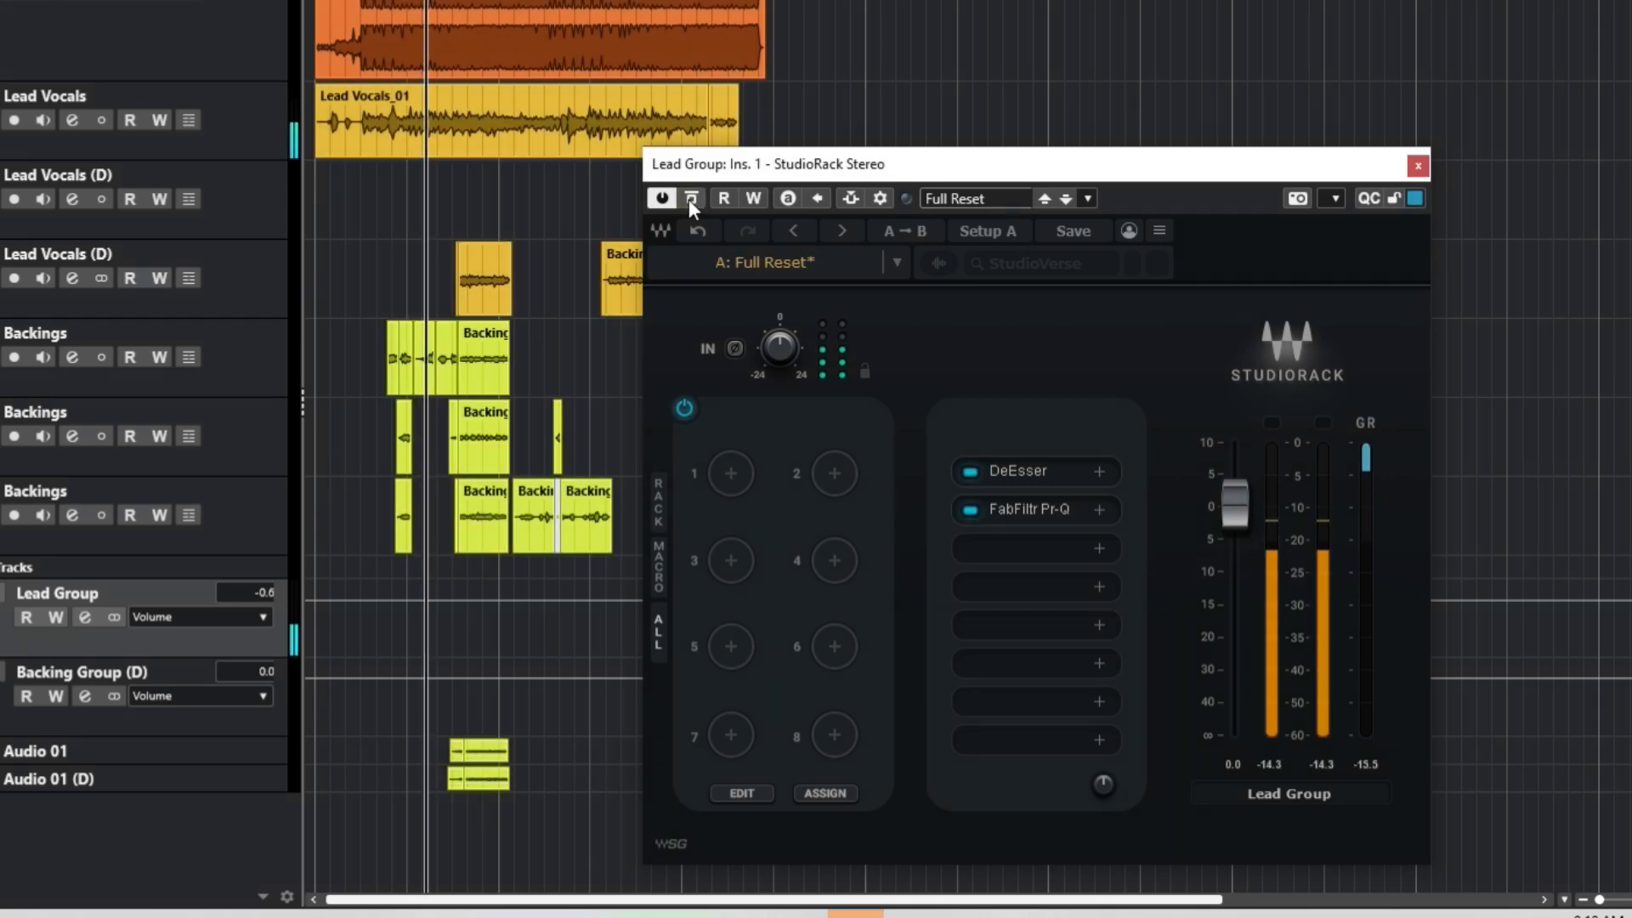
click(688, 199)
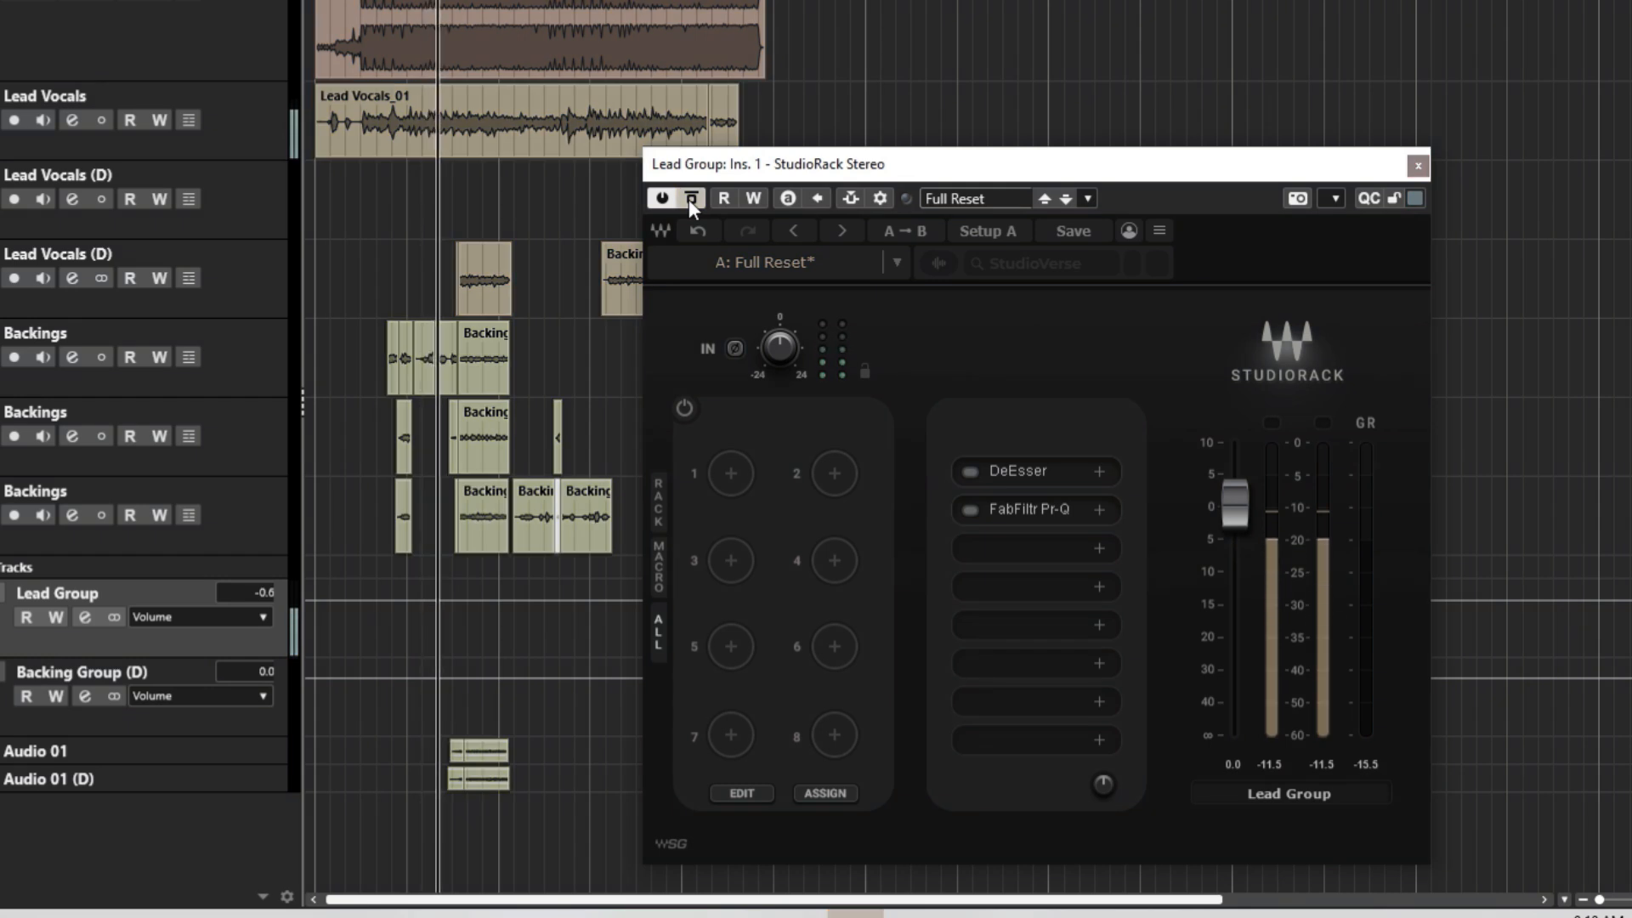
click(689, 199)
key(space)
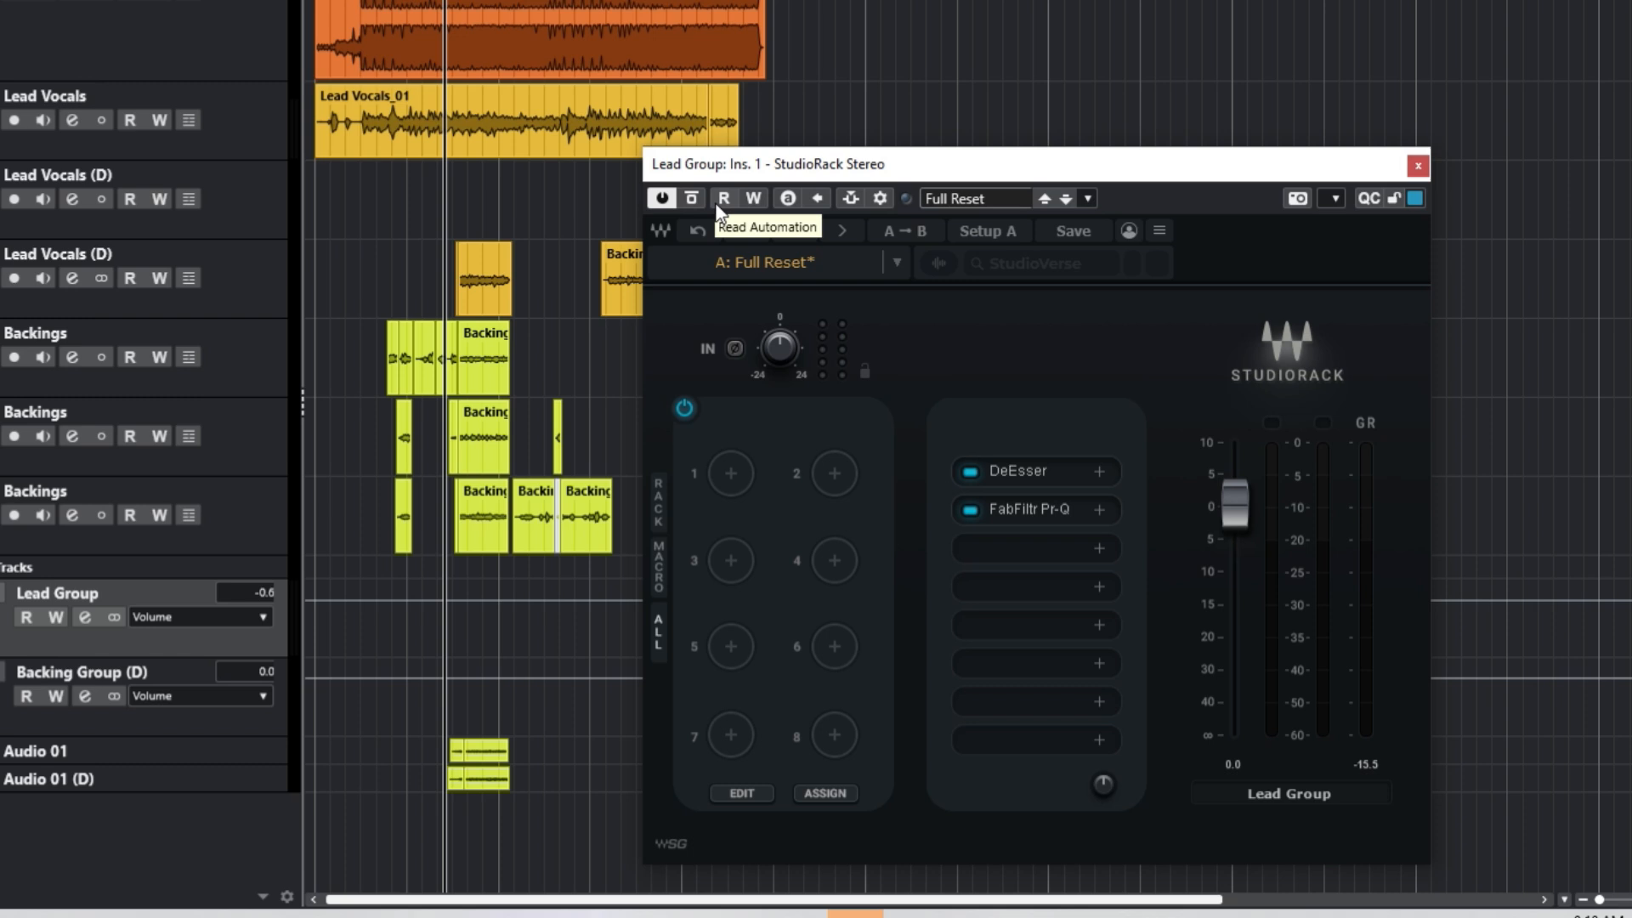
click(1044, 516)
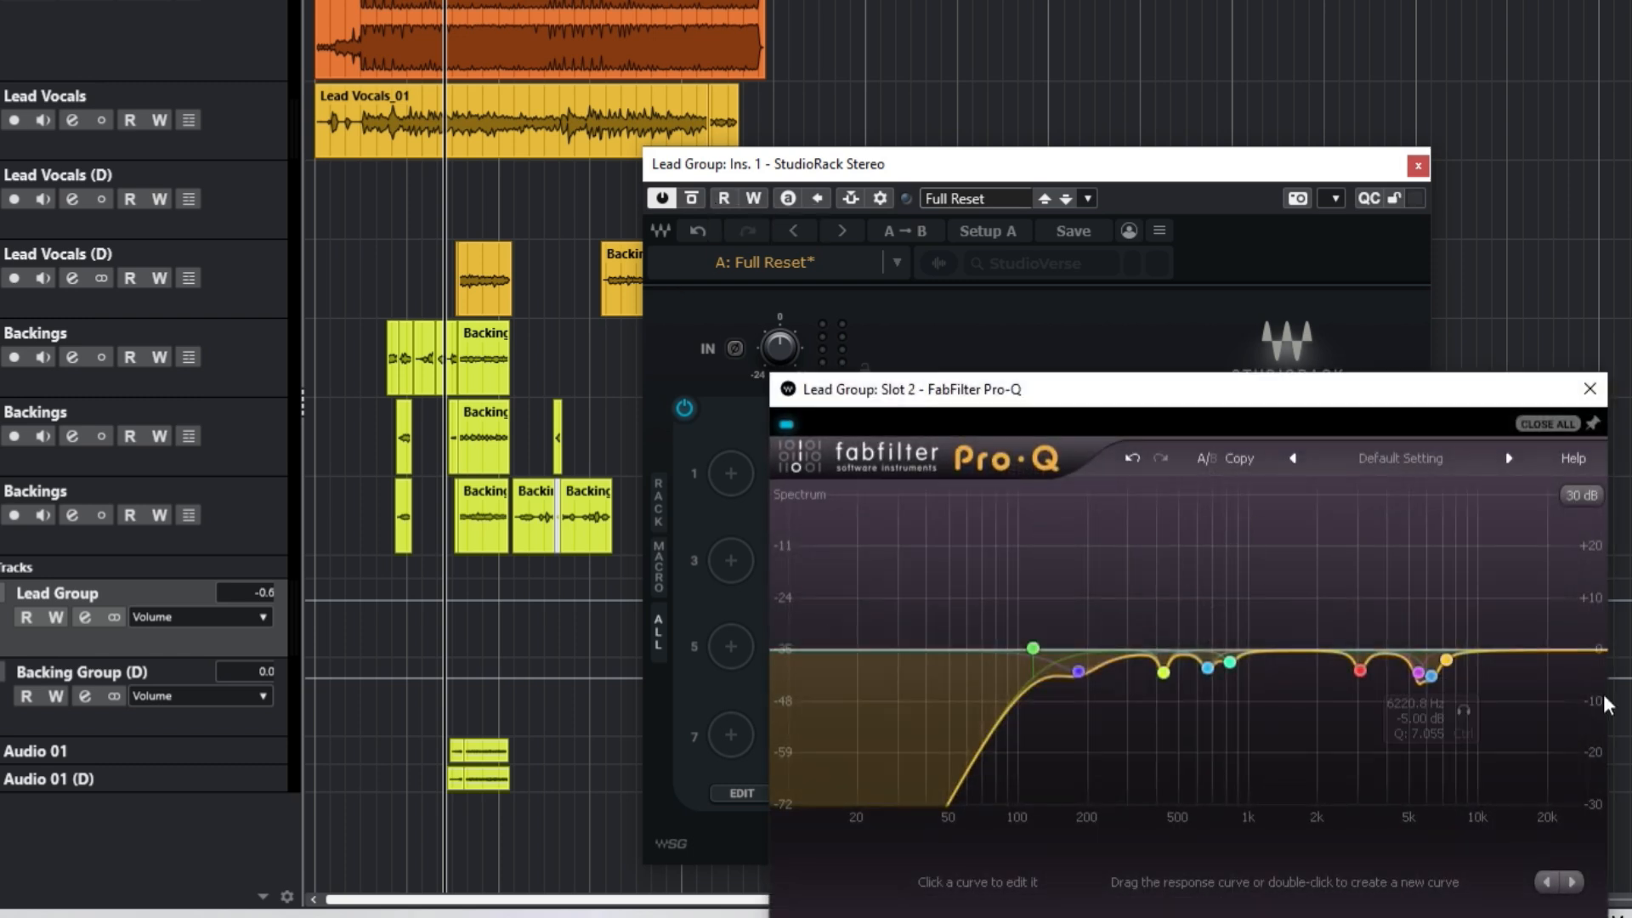
drag(1422, 579, 1456, 705)
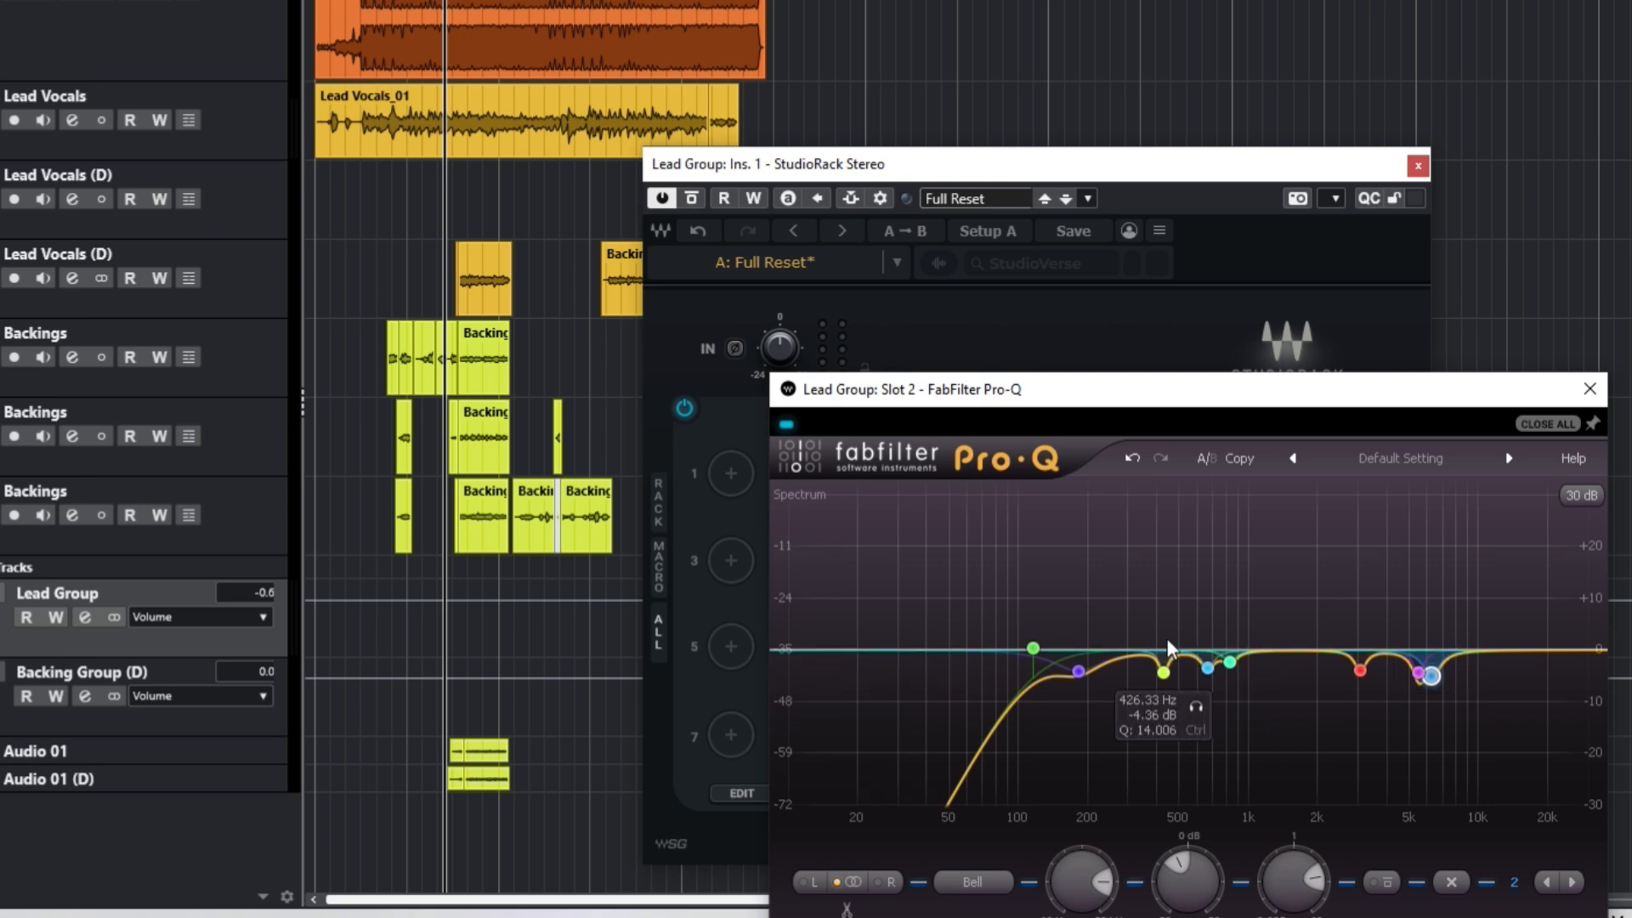
click(1590, 389)
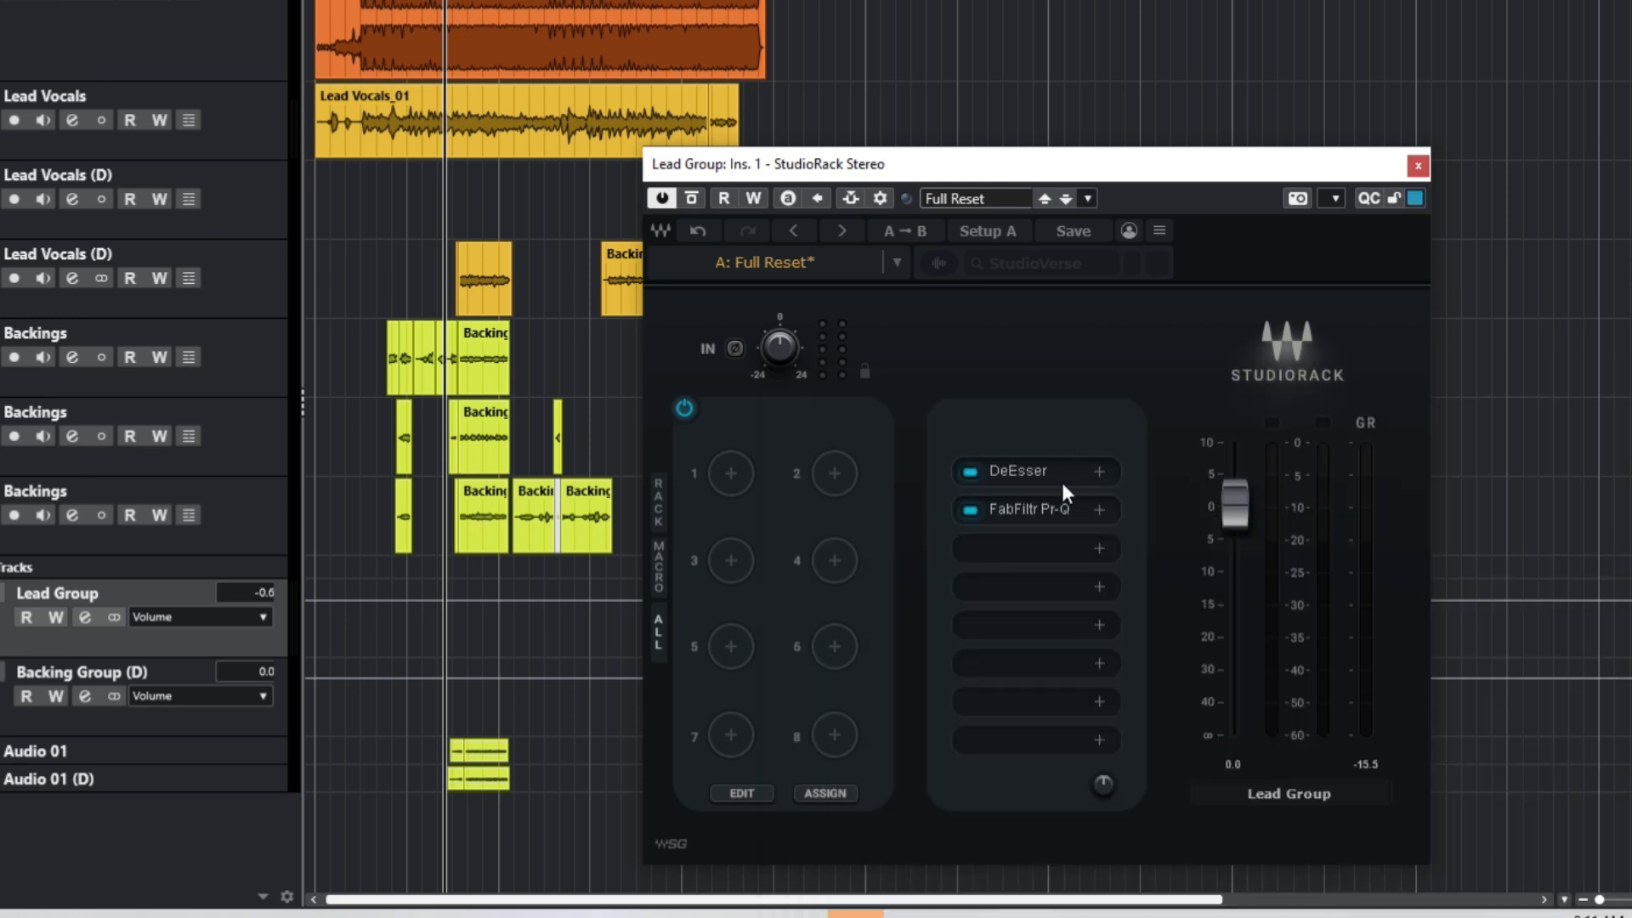
Step: Load the CLA-2A compressor from Dynamics into the third rack slot
click(1044, 551)
text(cla)
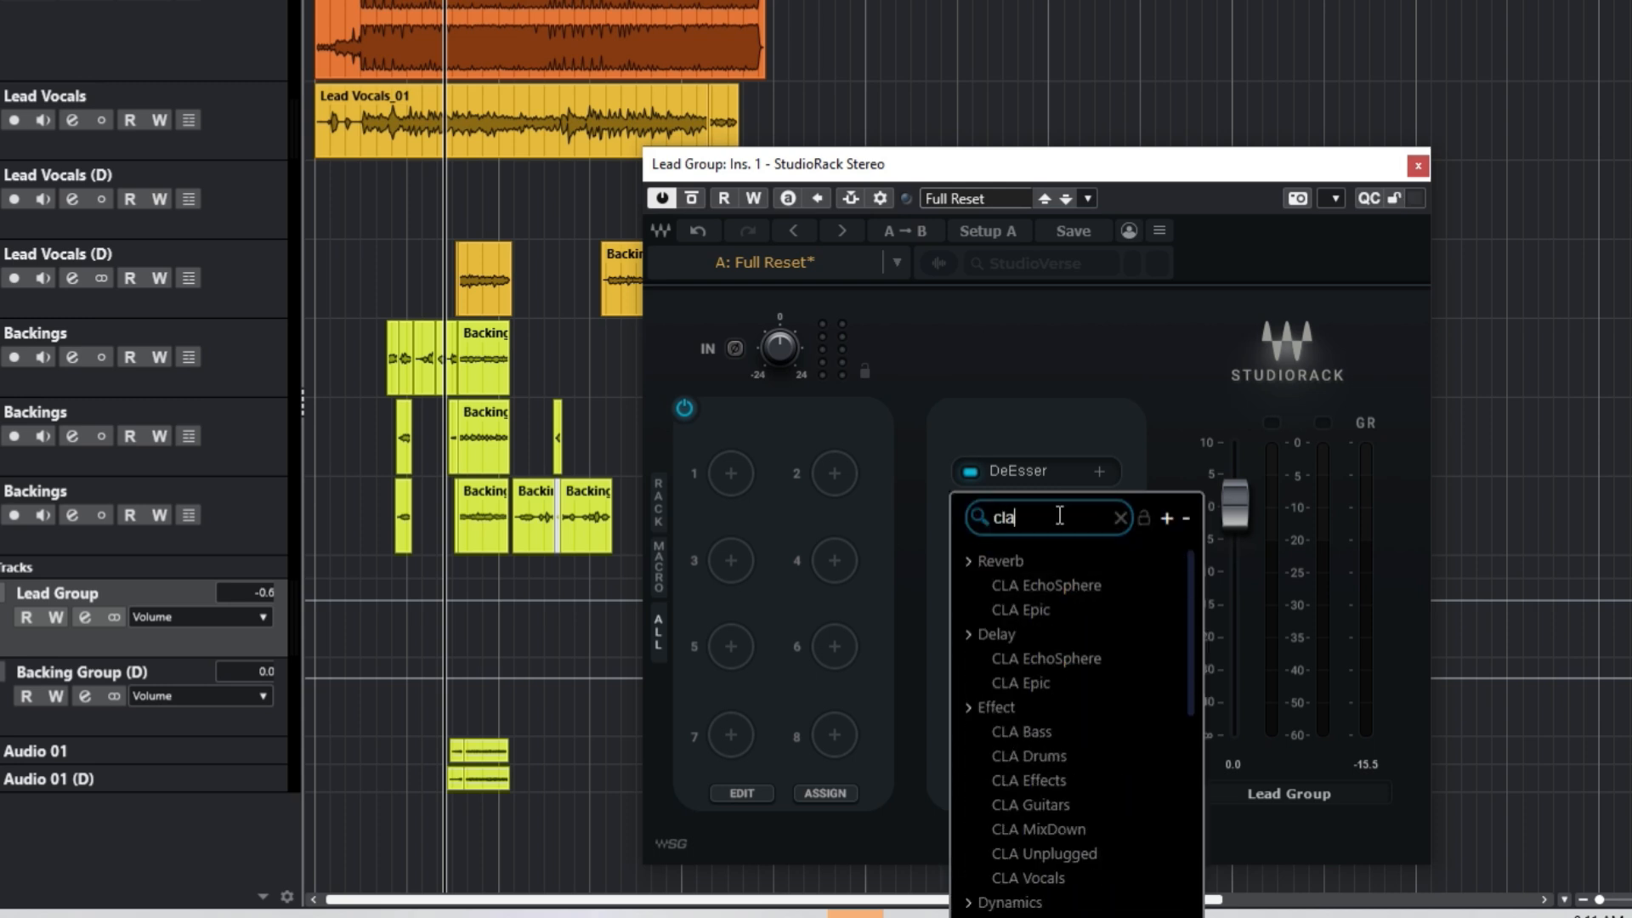
scroll(1054, 698, down, 3)
click(1035, 762)
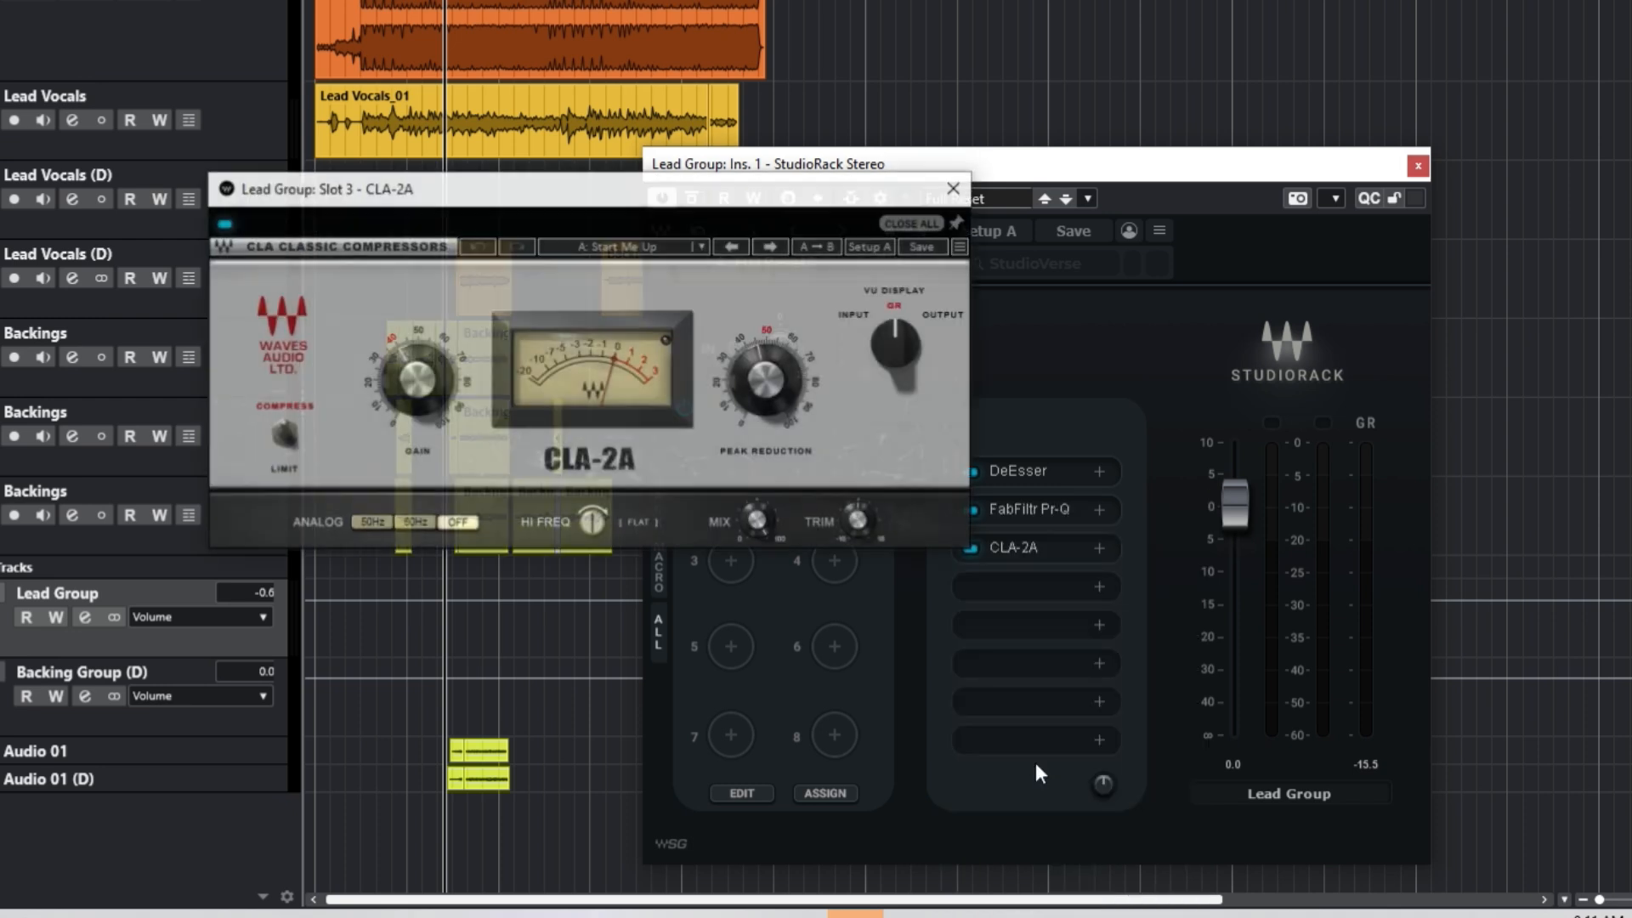
Step: Set CLA-2A HI FREQ to 100, peak reduction about 53 and gain about 38, then close it
drag(593, 521, 594, 451)
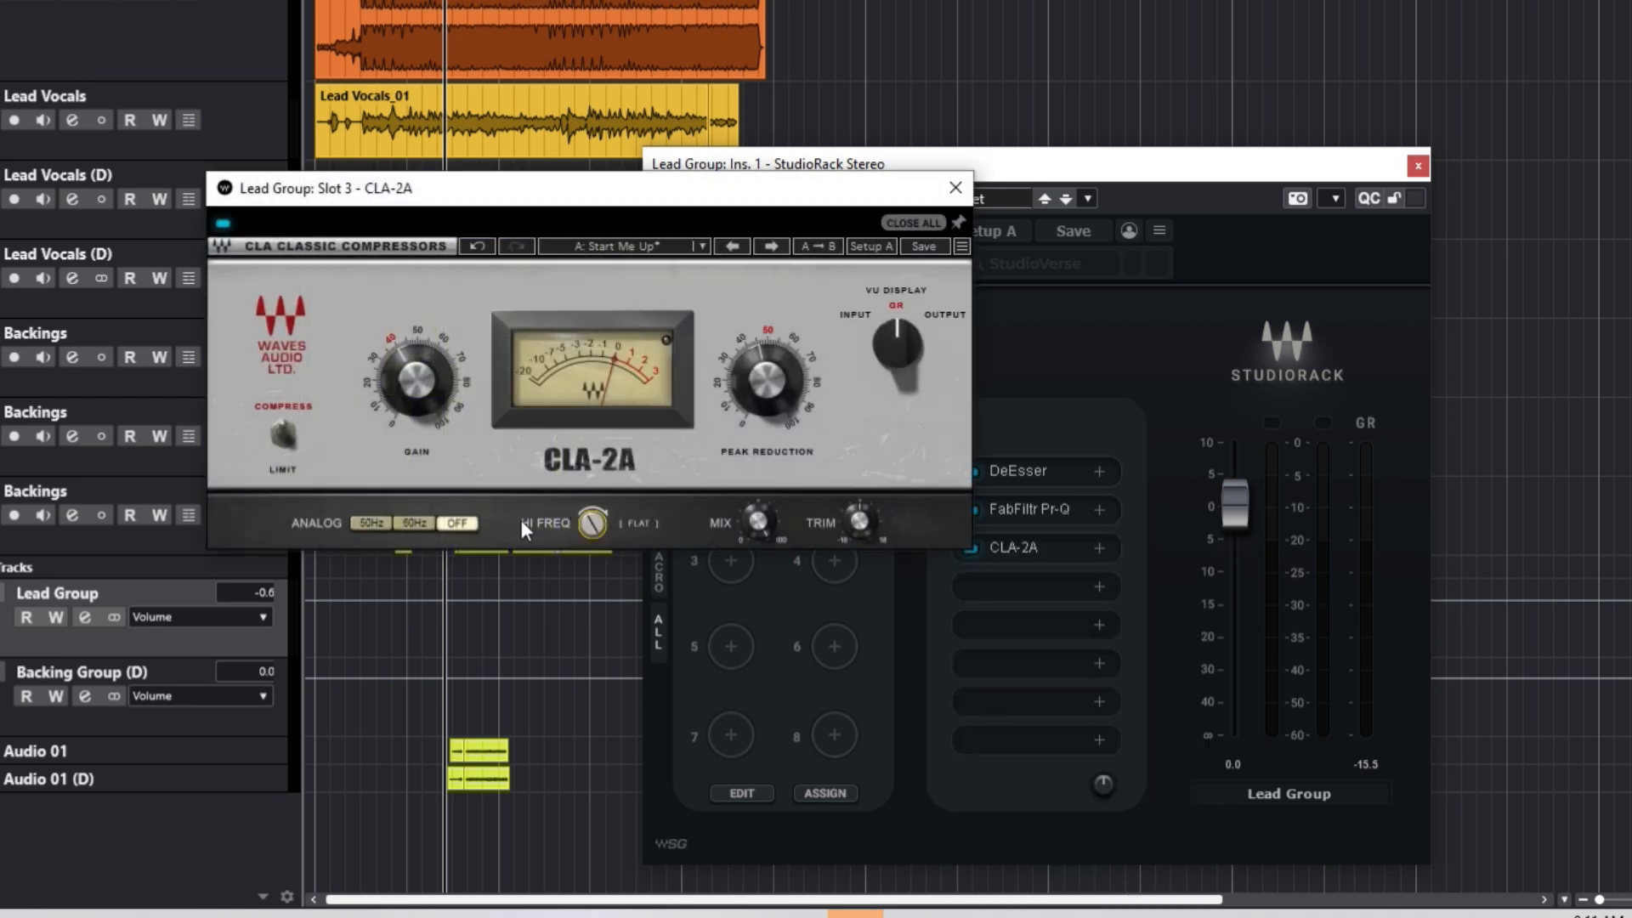
click(593, 521)
key(space)
drag(770, 381, 770, 360)
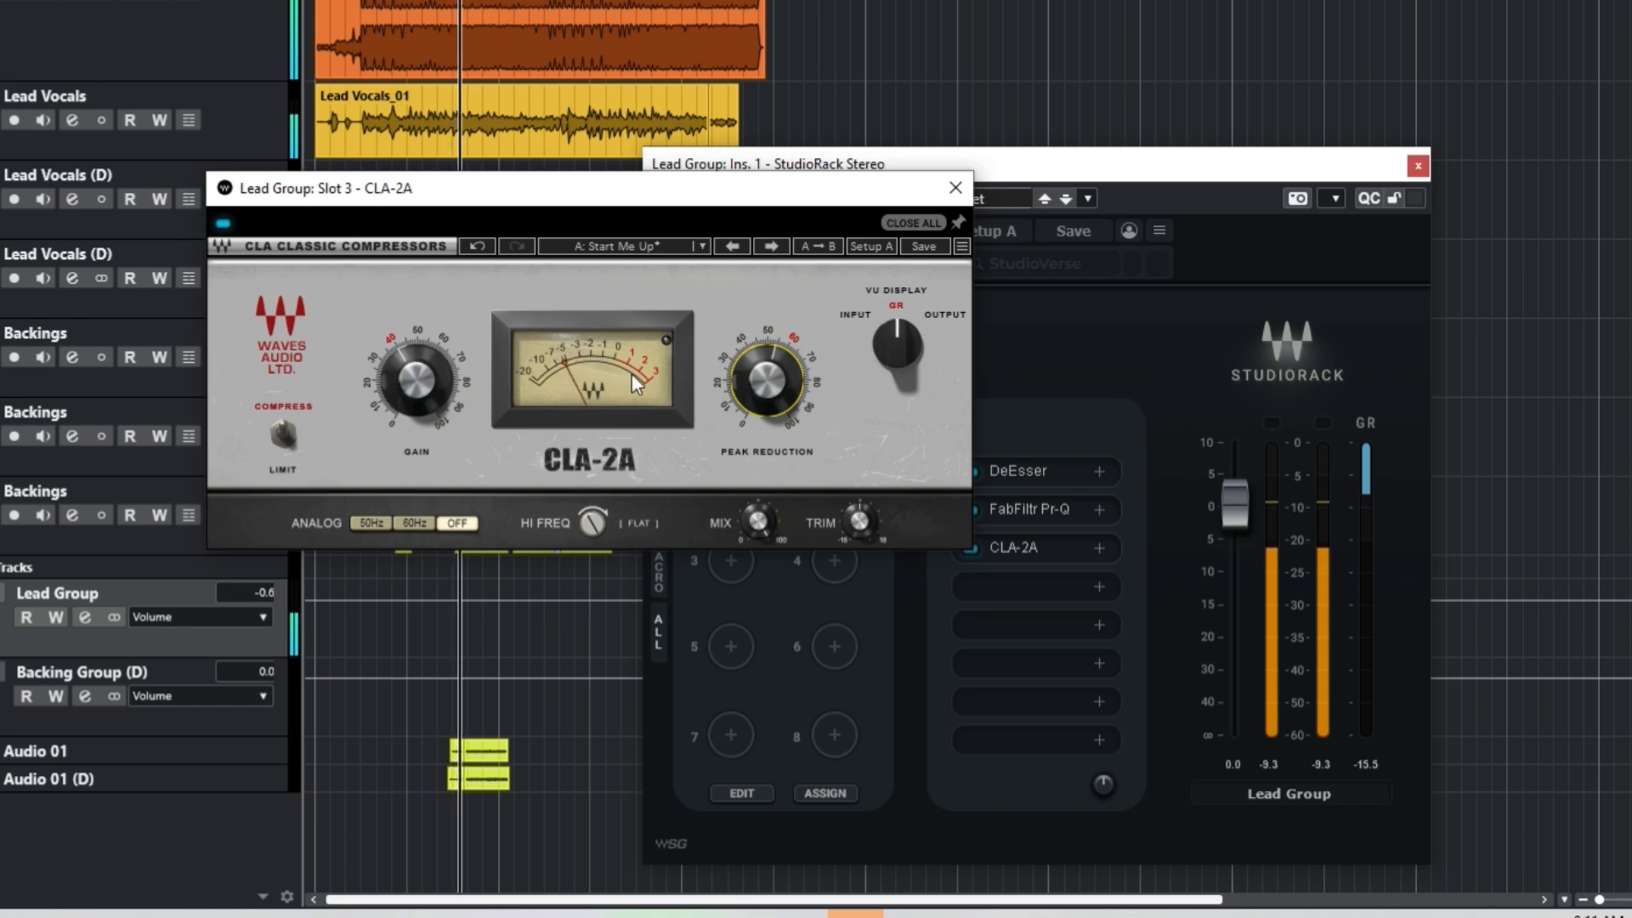
drag(422, 374, 423, 370)
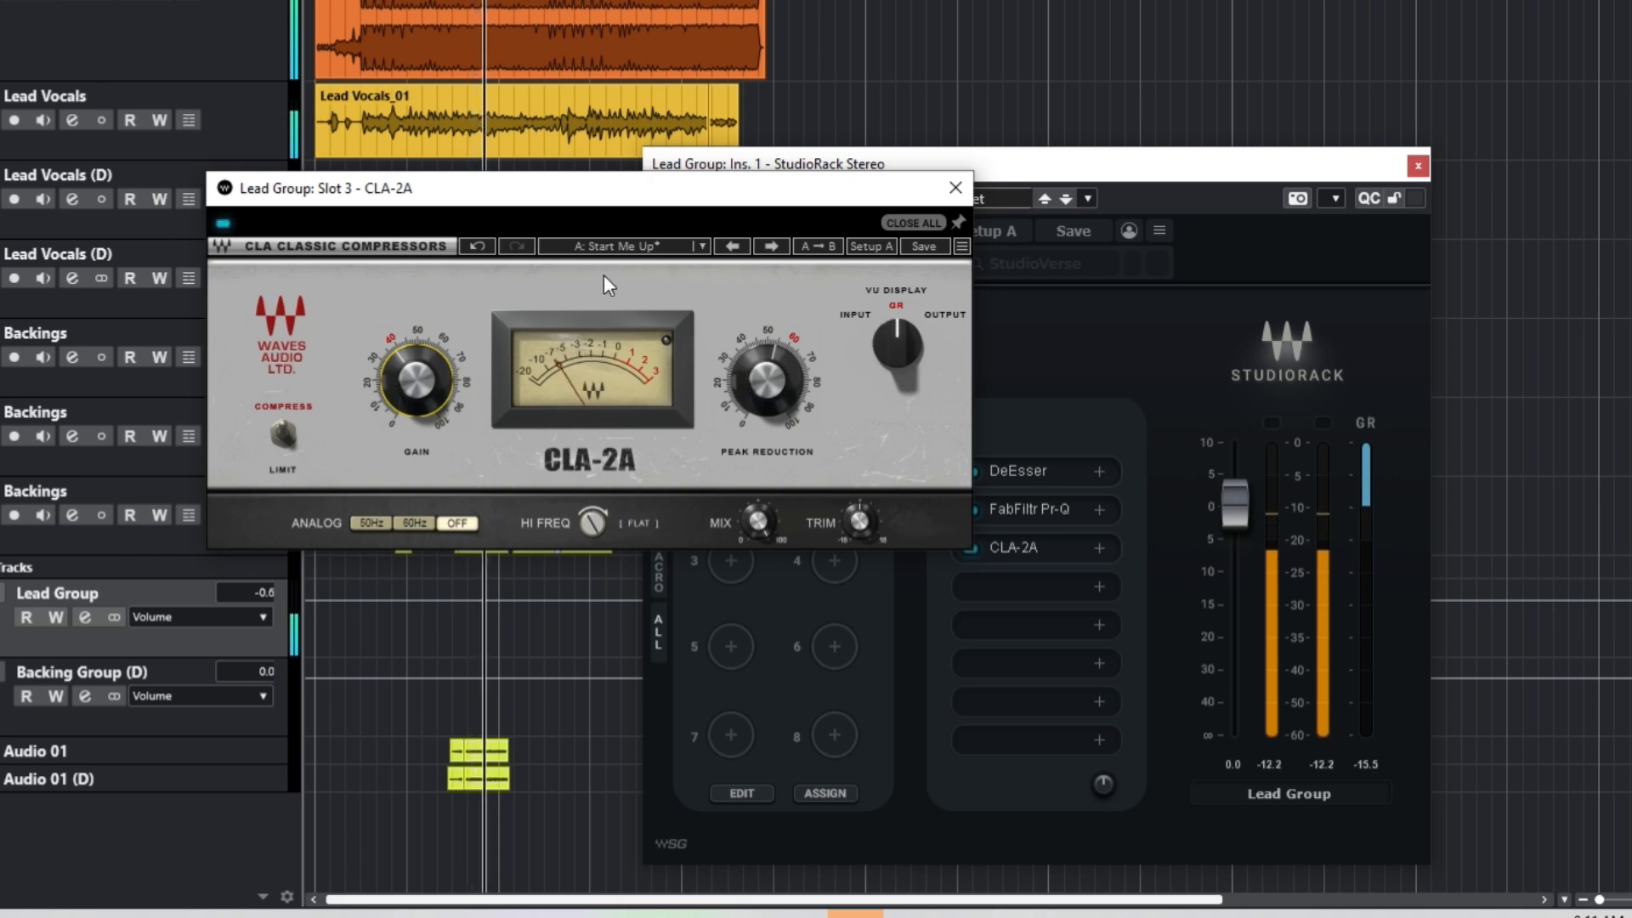
drag(728, 389, 738, 393)
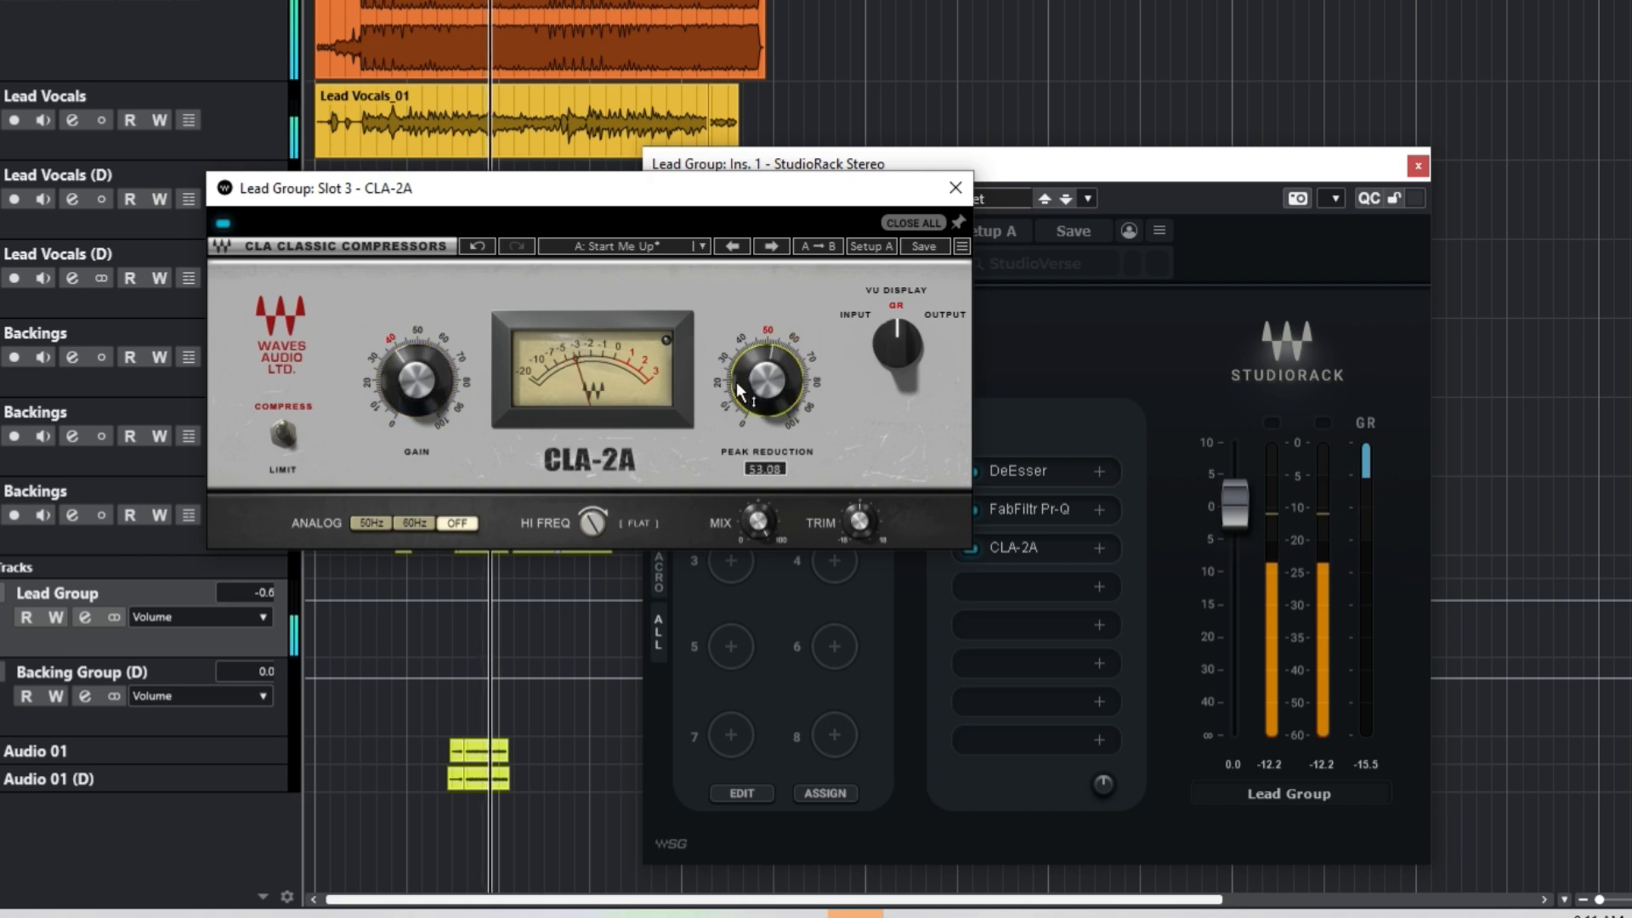
click(955, 189)
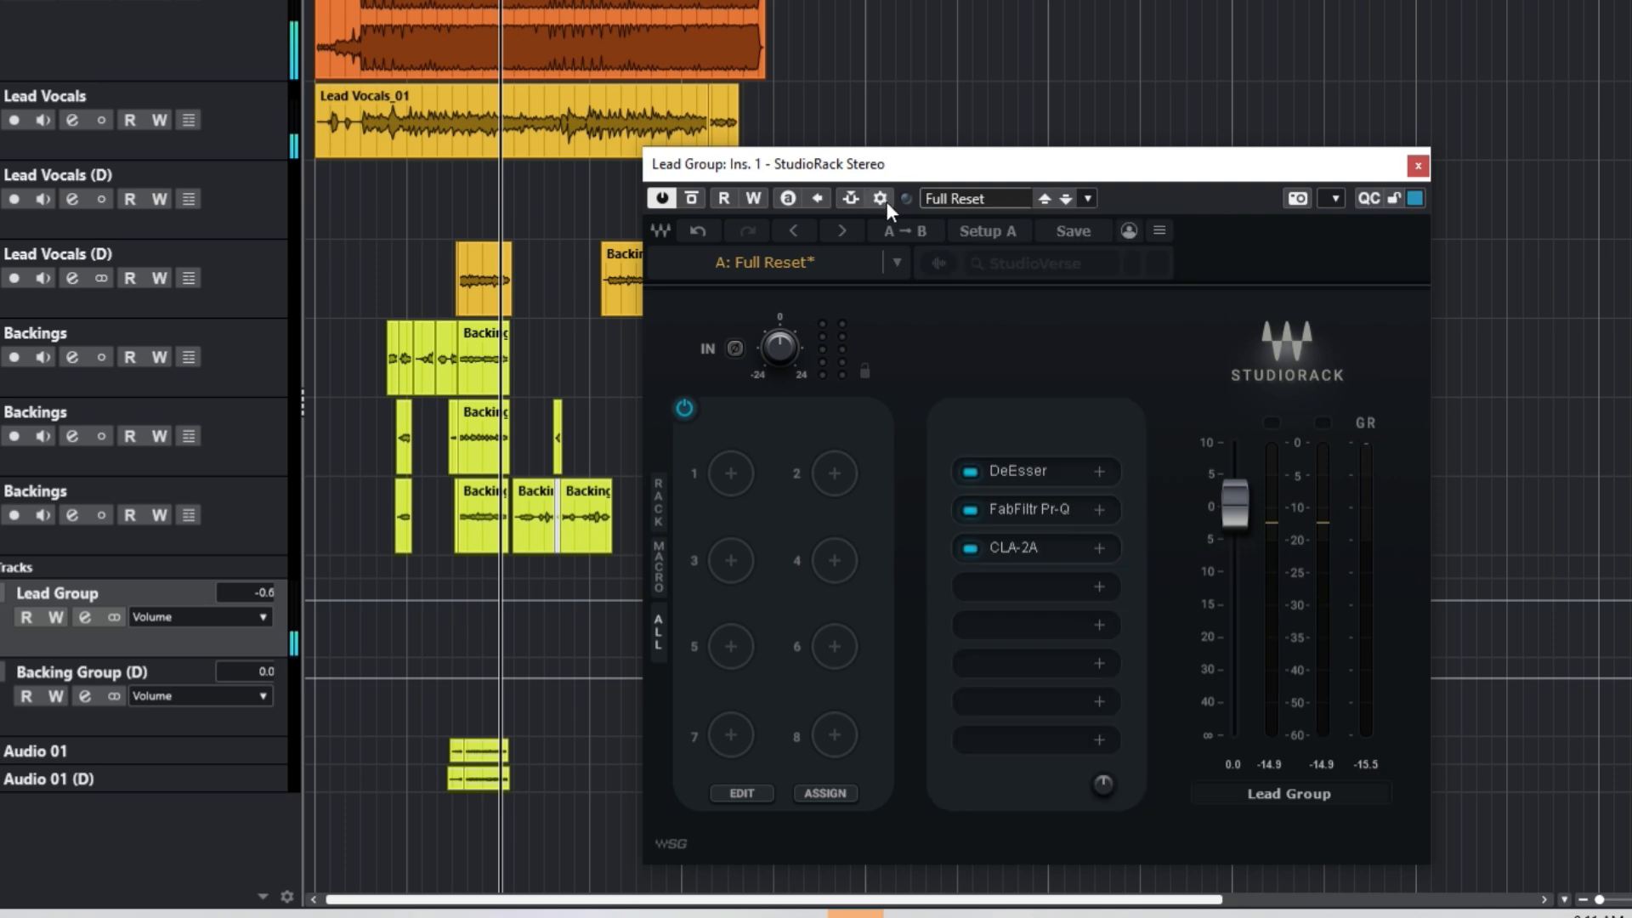
Step: Reopen and close the CLA-2A window, then bring up the browser for the empty fourth slot
click(1014, 542)
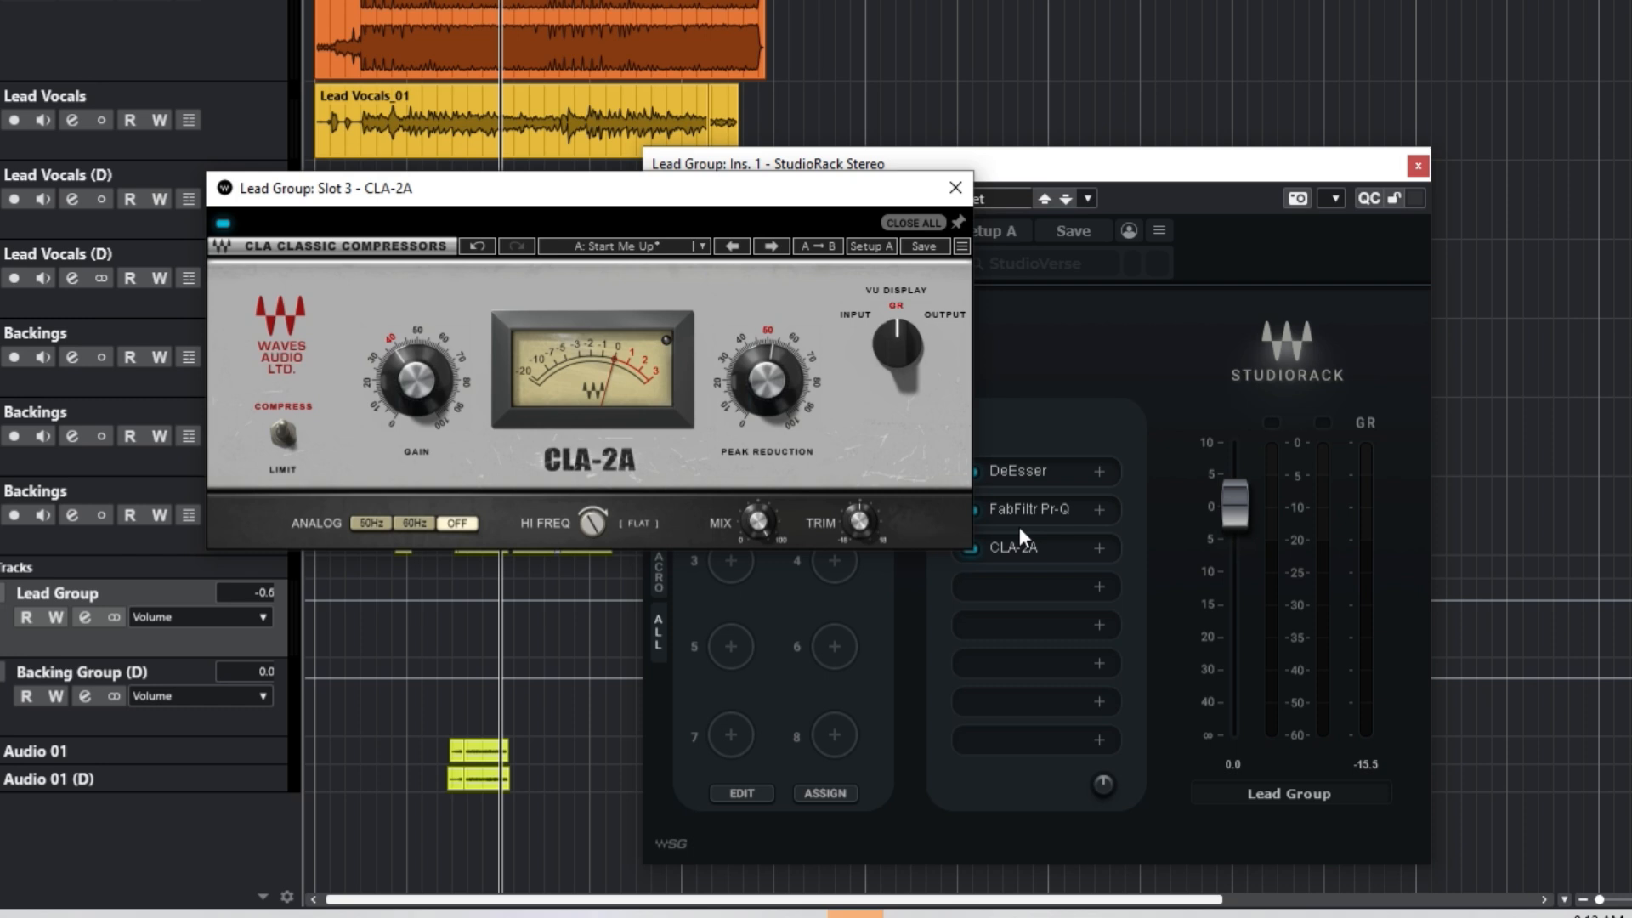
click(954, 188)
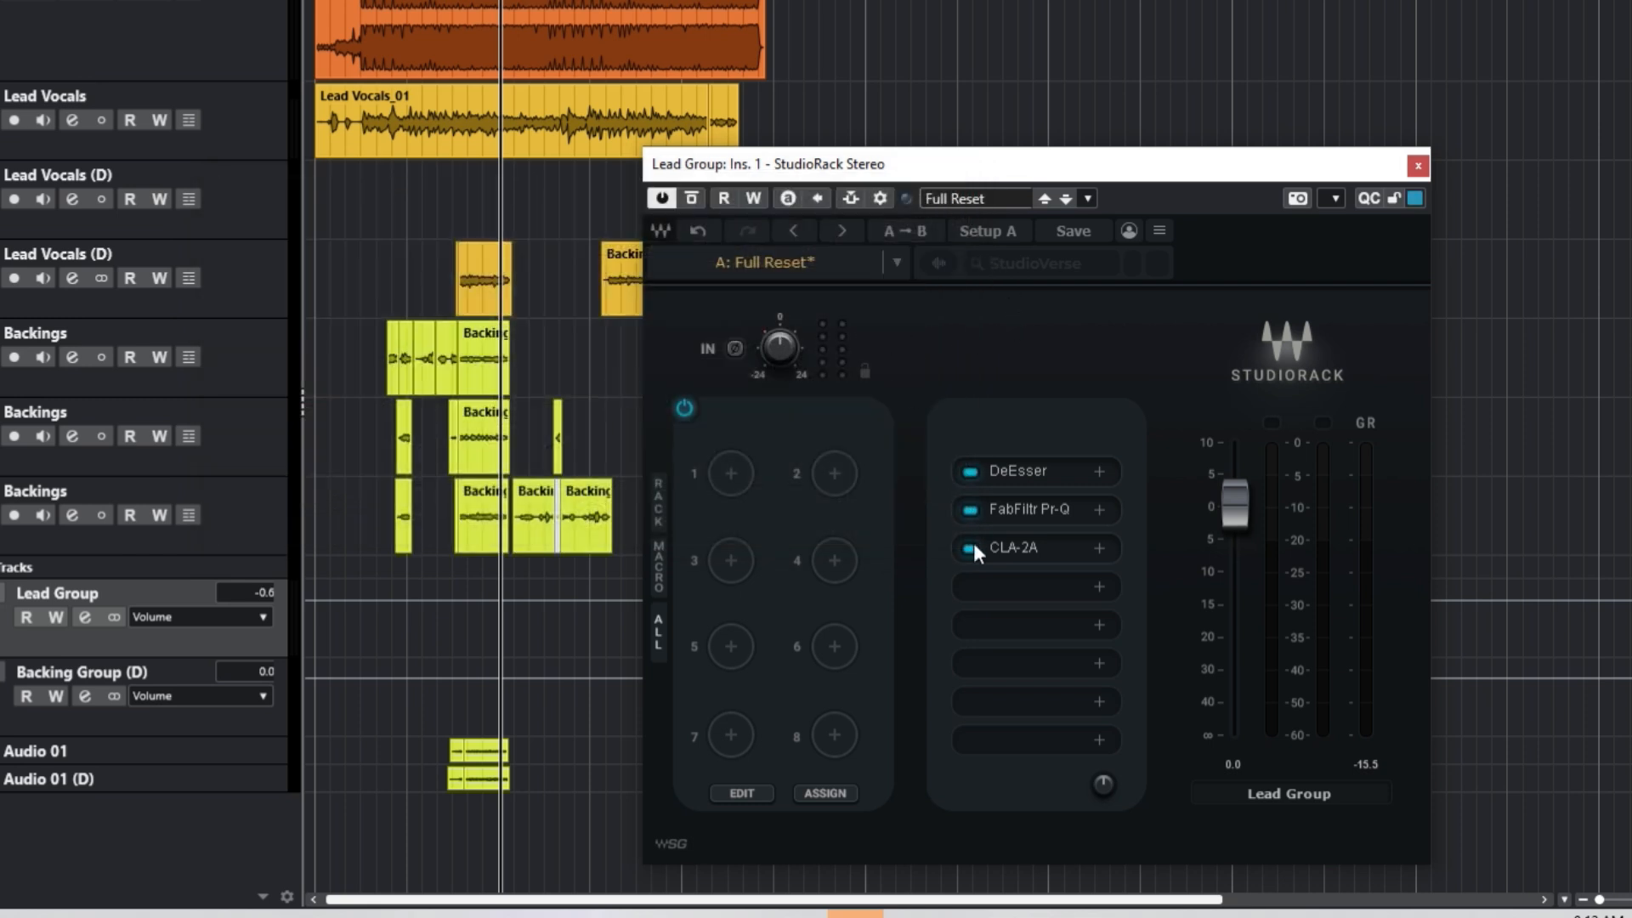
click(996, 585)
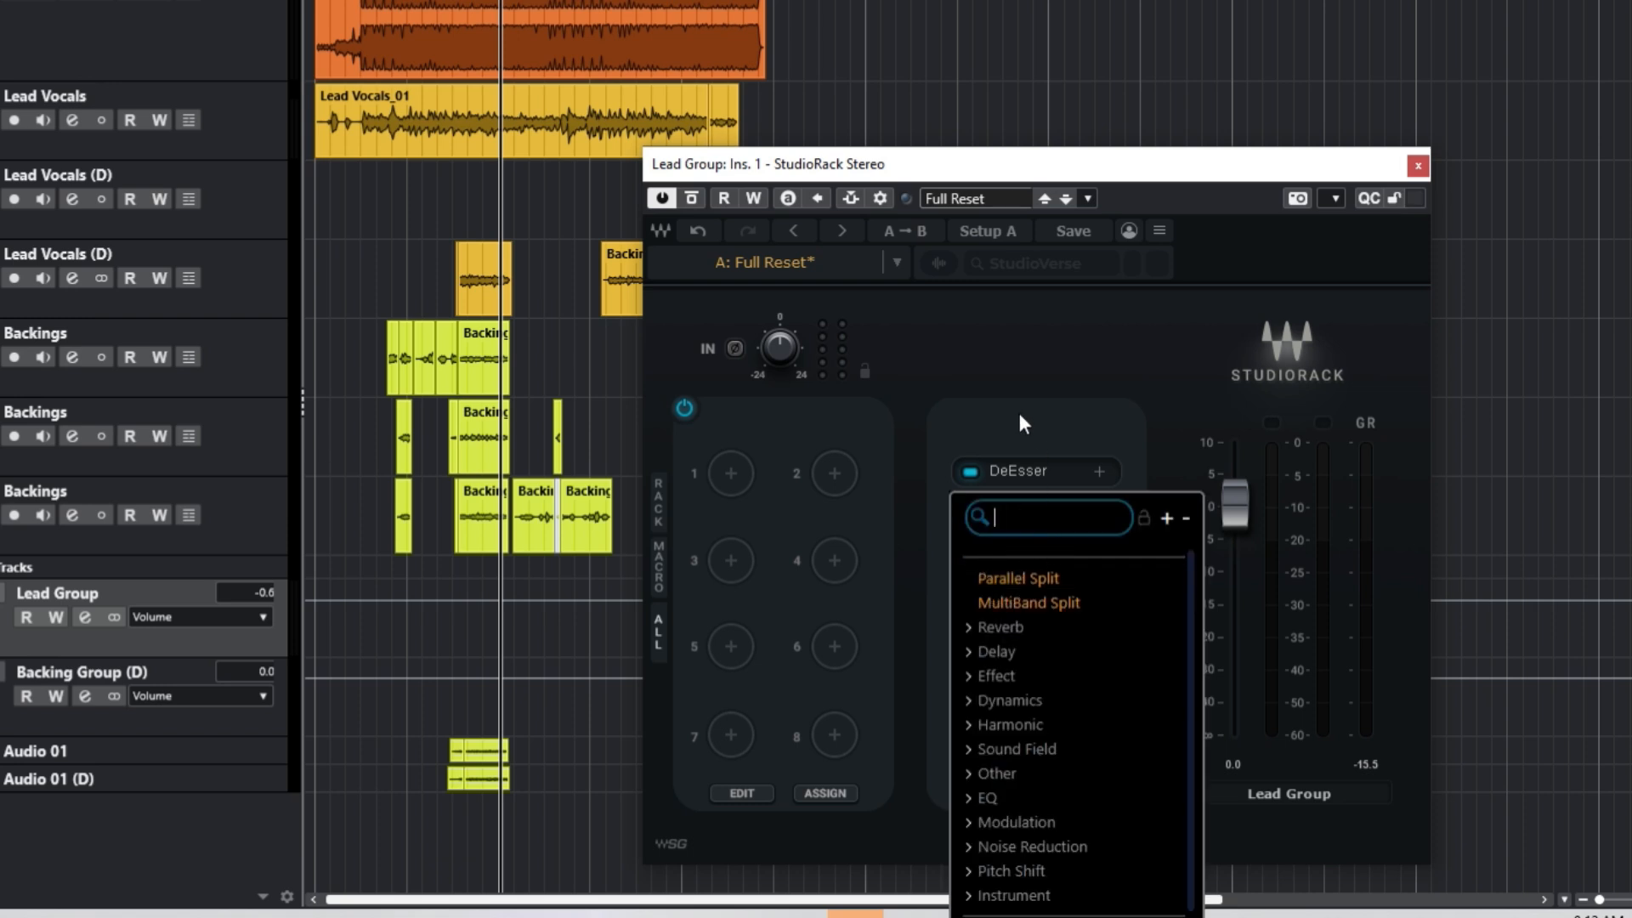
Step: Load PuigTec EQP1A into the fourth rack slot and move its window down
click(1002, 437)
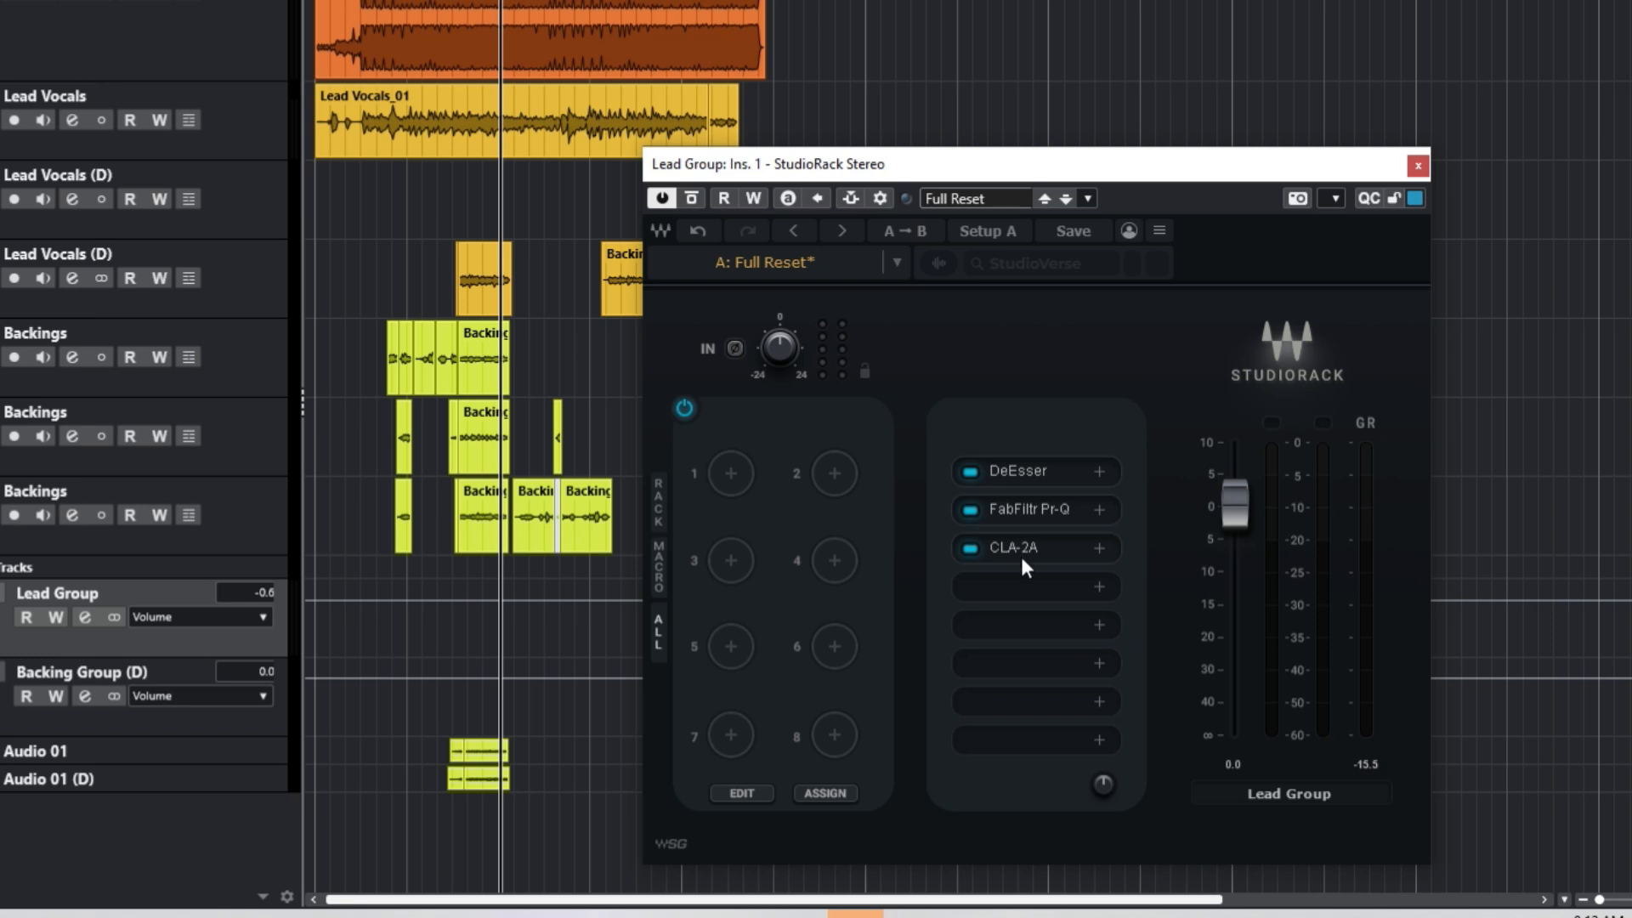
click(1006, 579)
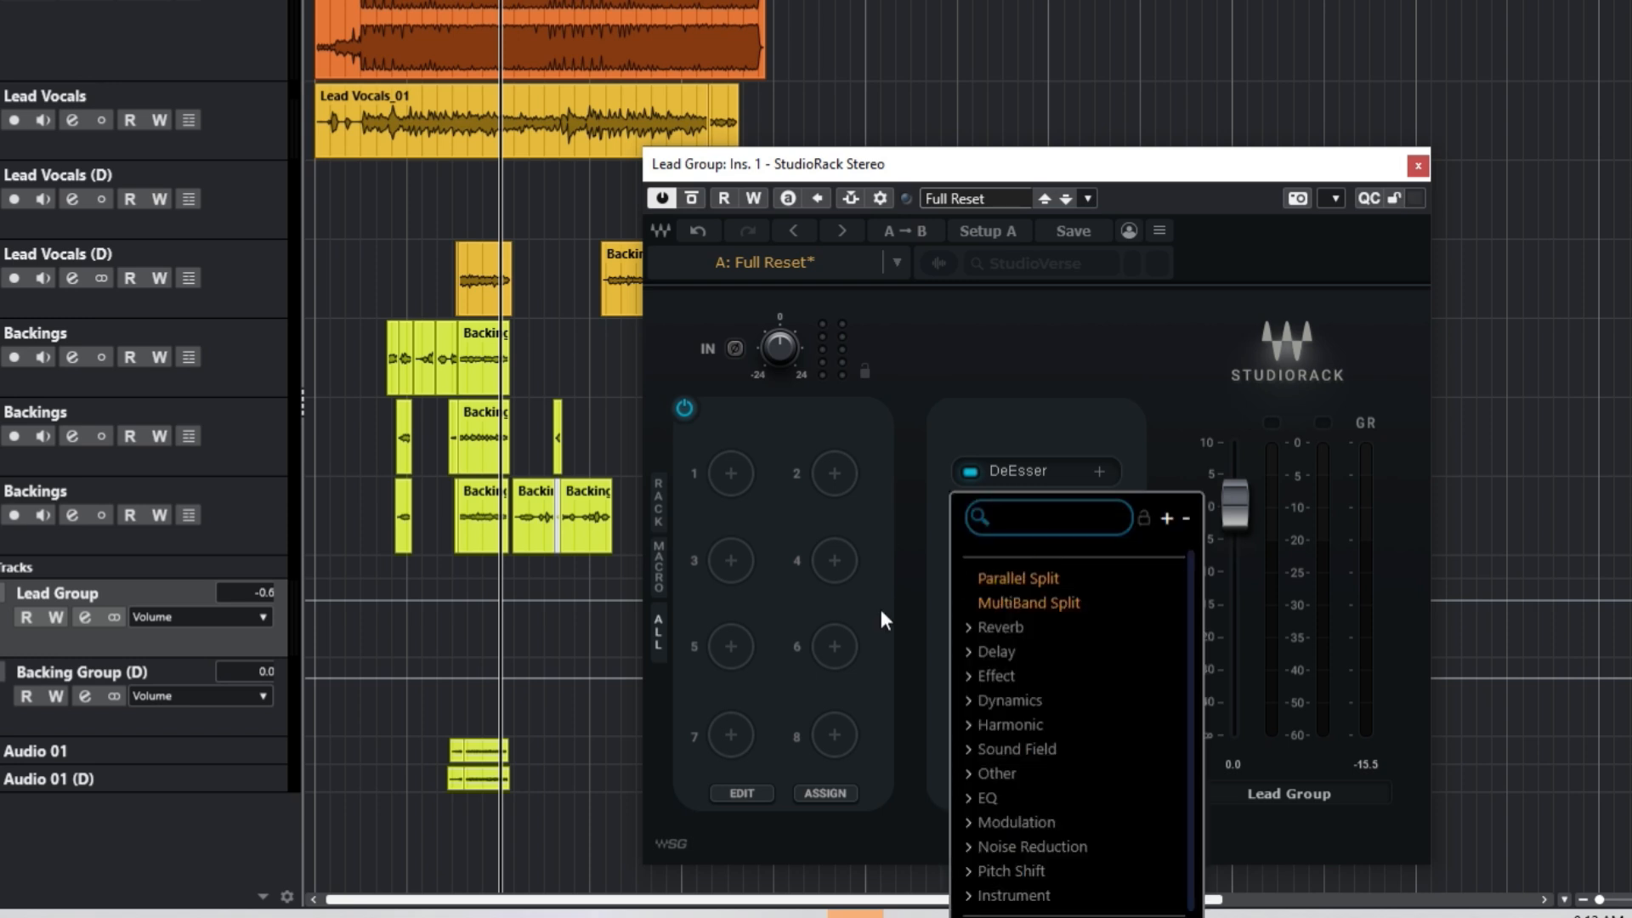
text(puig)
click(976, 643)
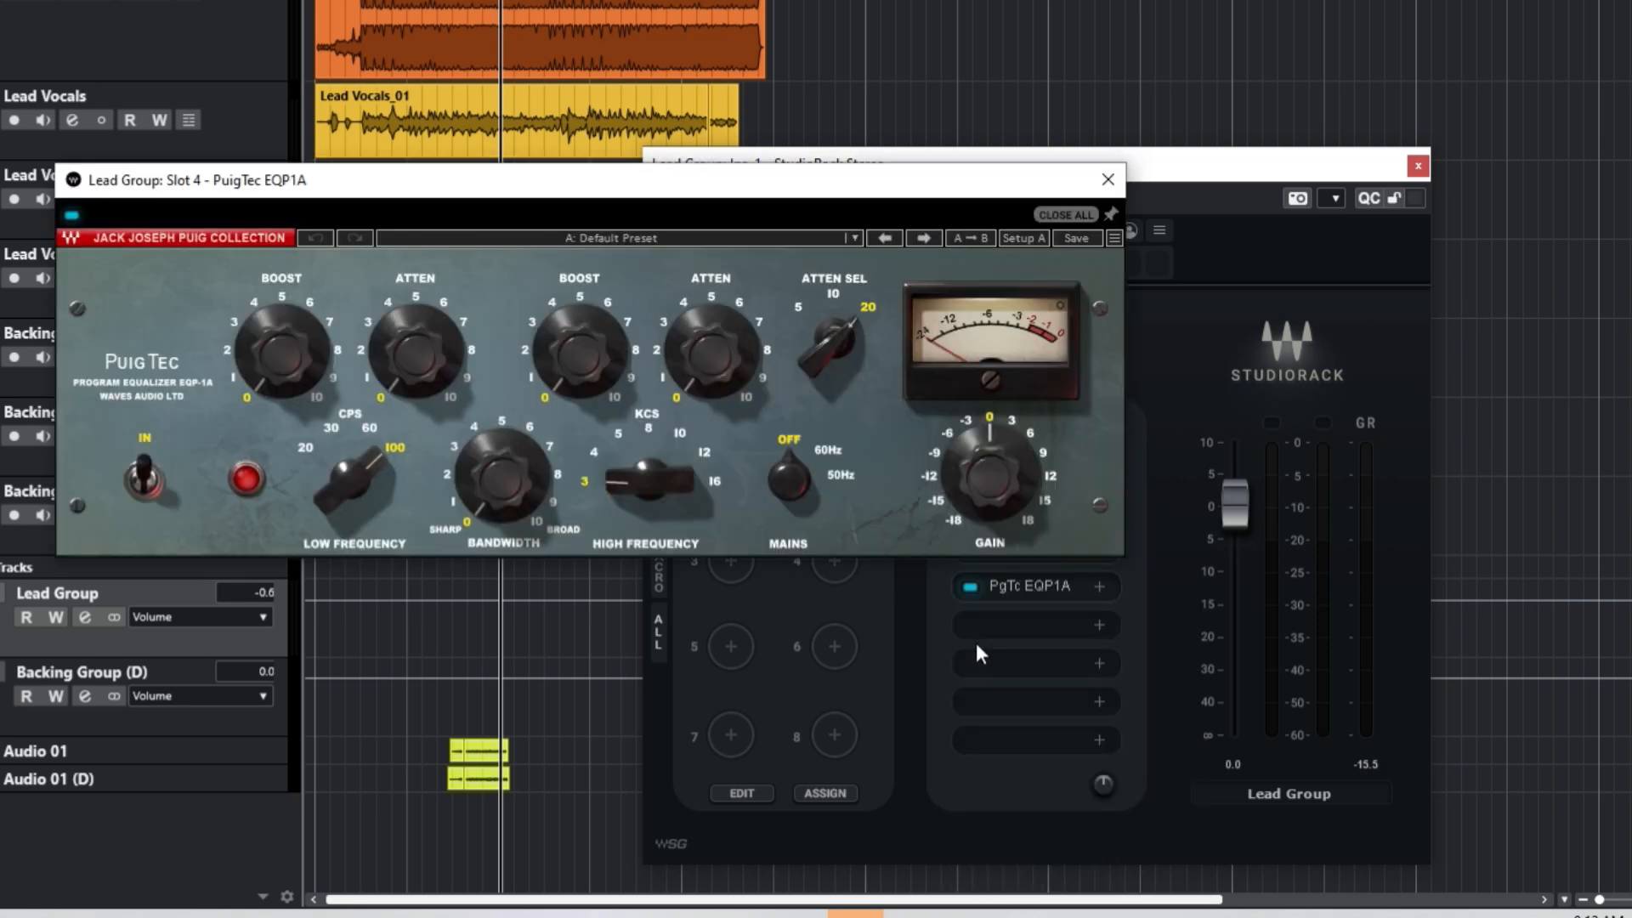
drag(554, 180, 557, 313)
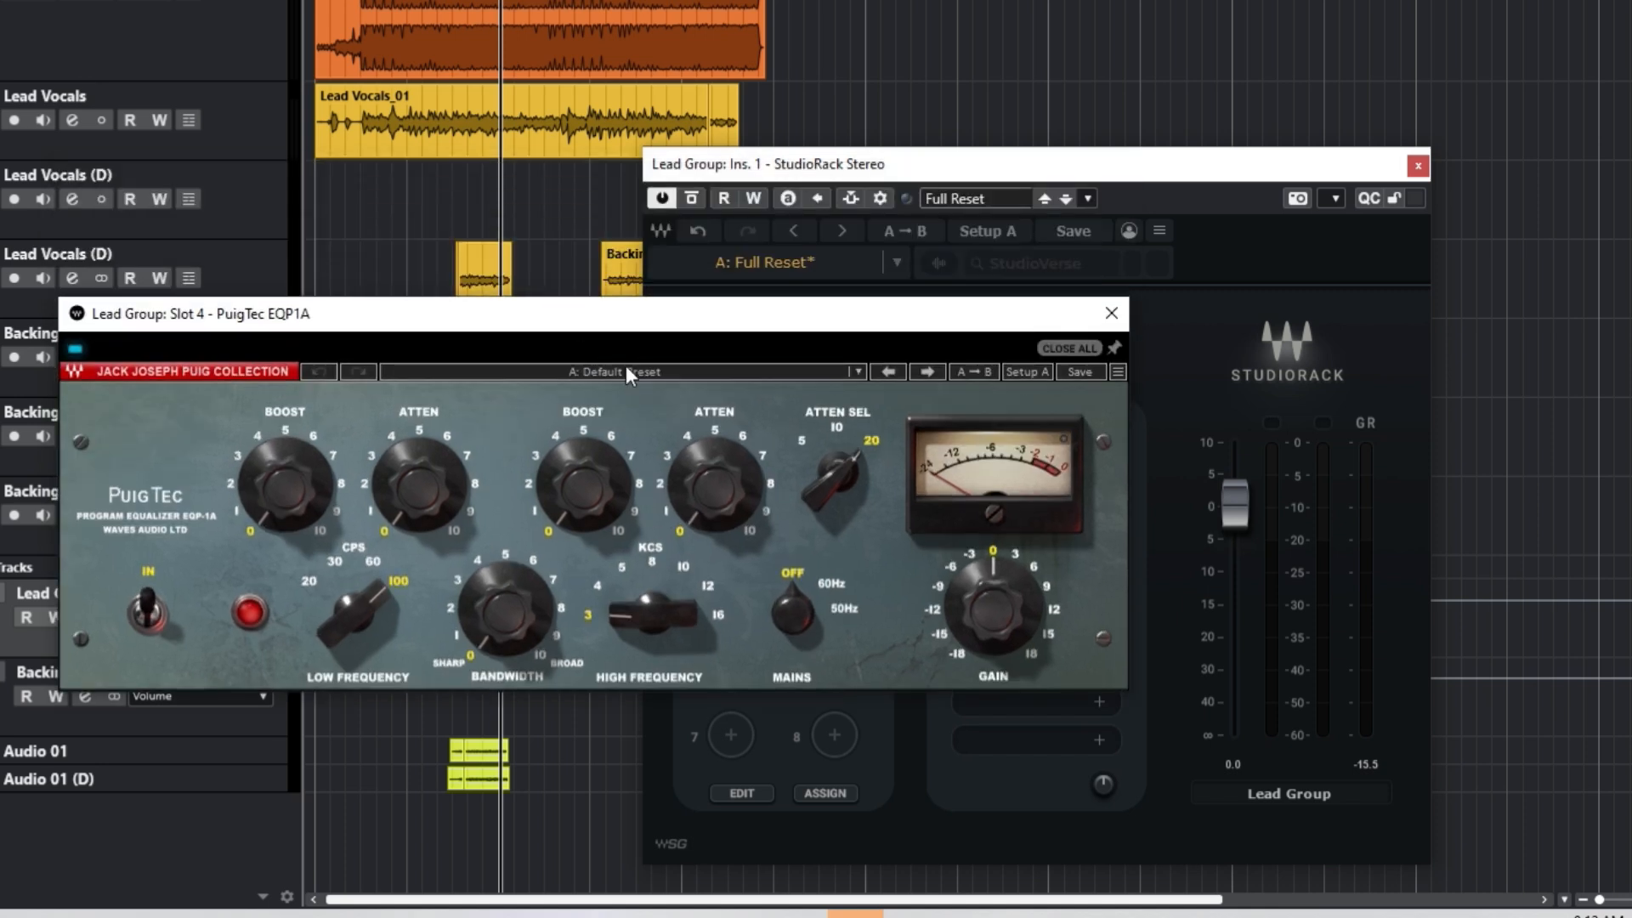
Step: Set the PuigTec high frequency to 4 kHz with a boost of about 4, then close it
click(601, 582)
drag(549, 451, 553, 432)
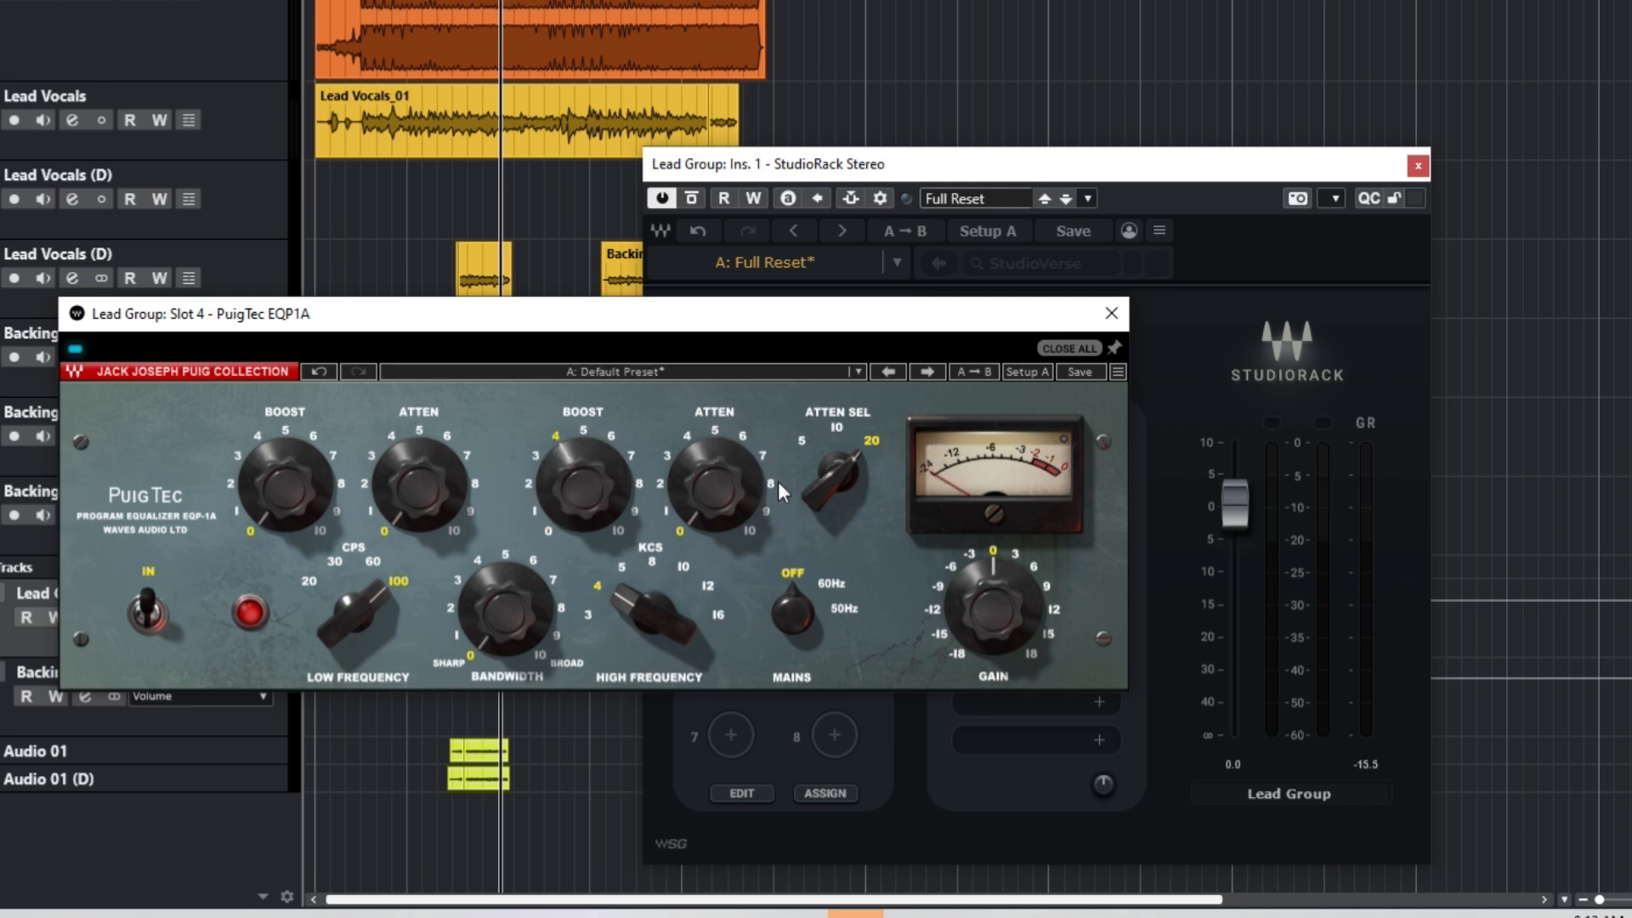
click(392, 2)
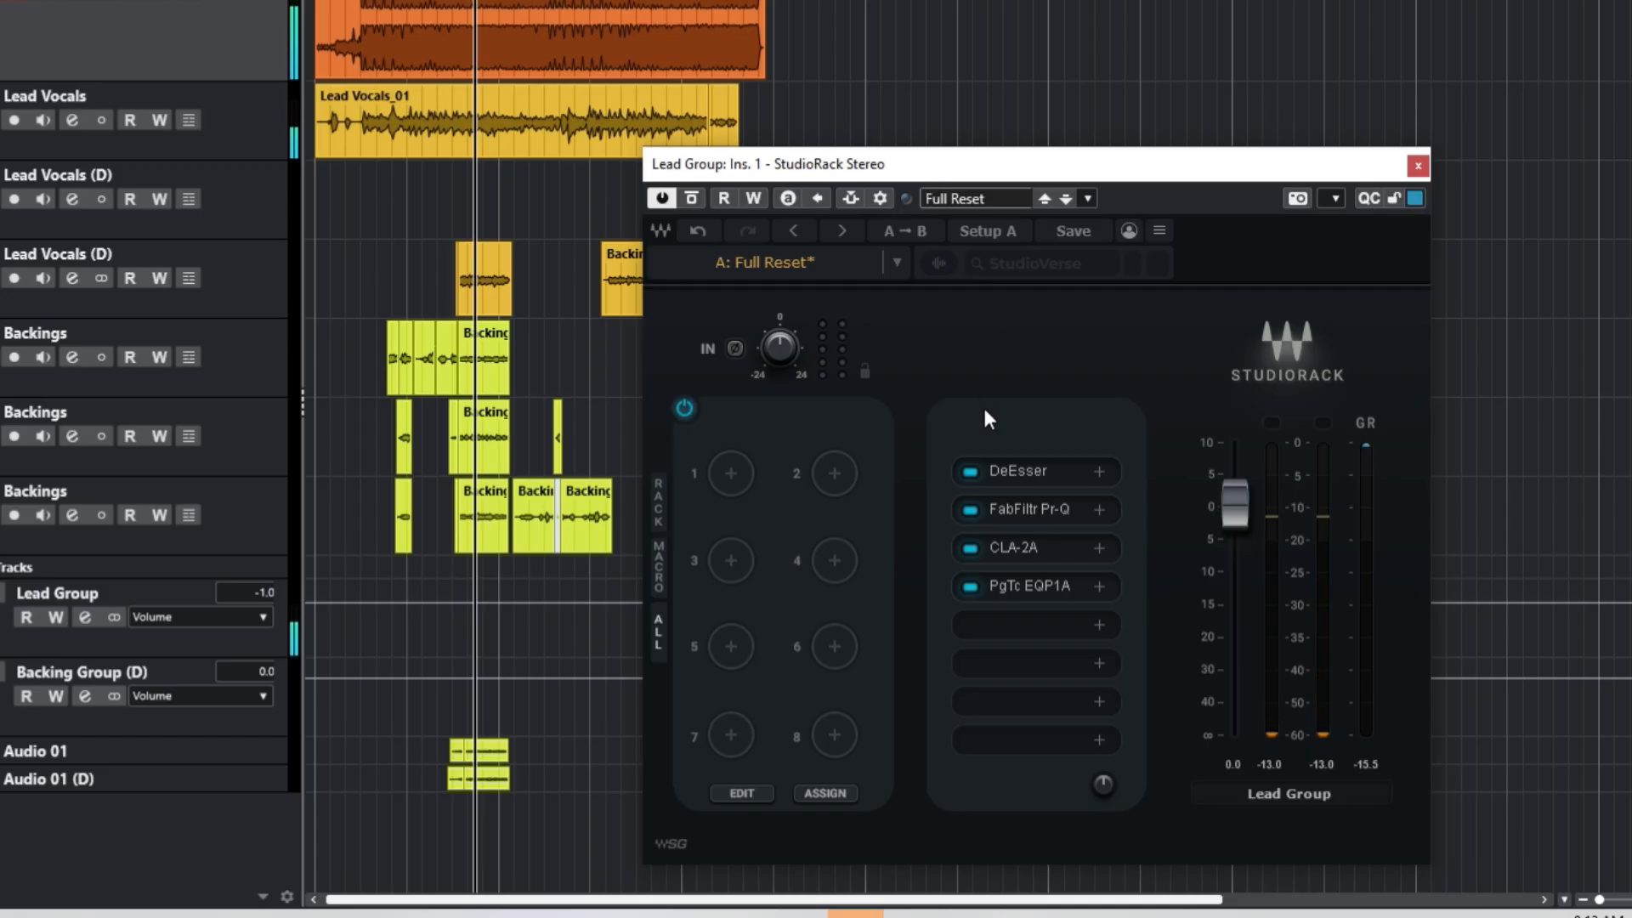
click(1033, 580)
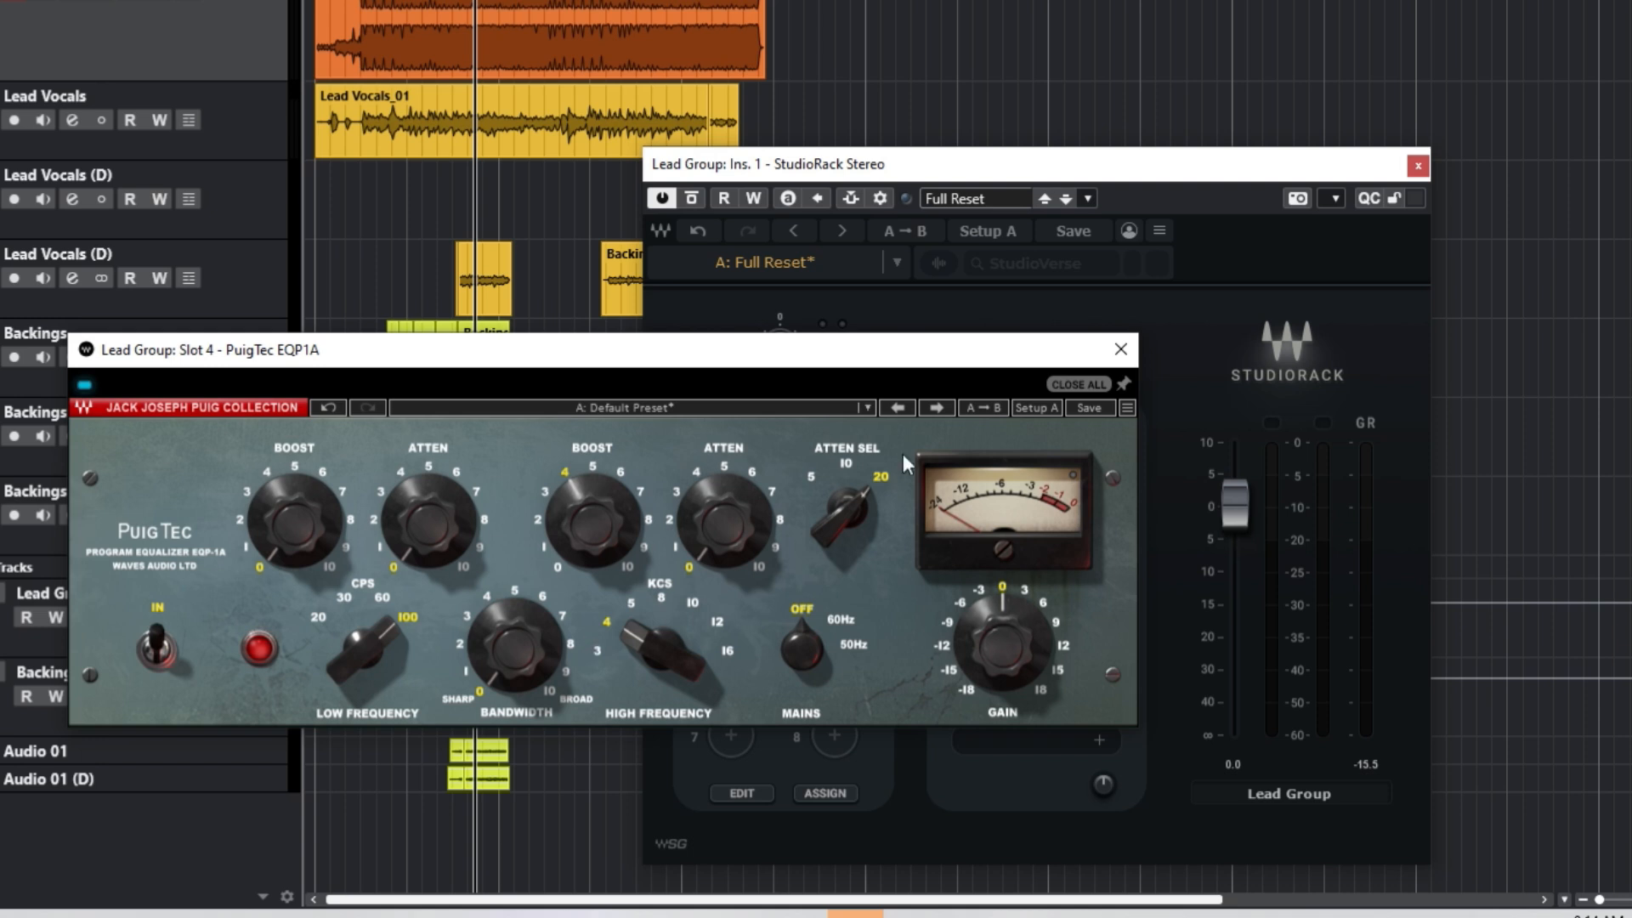
click(1119, 352)
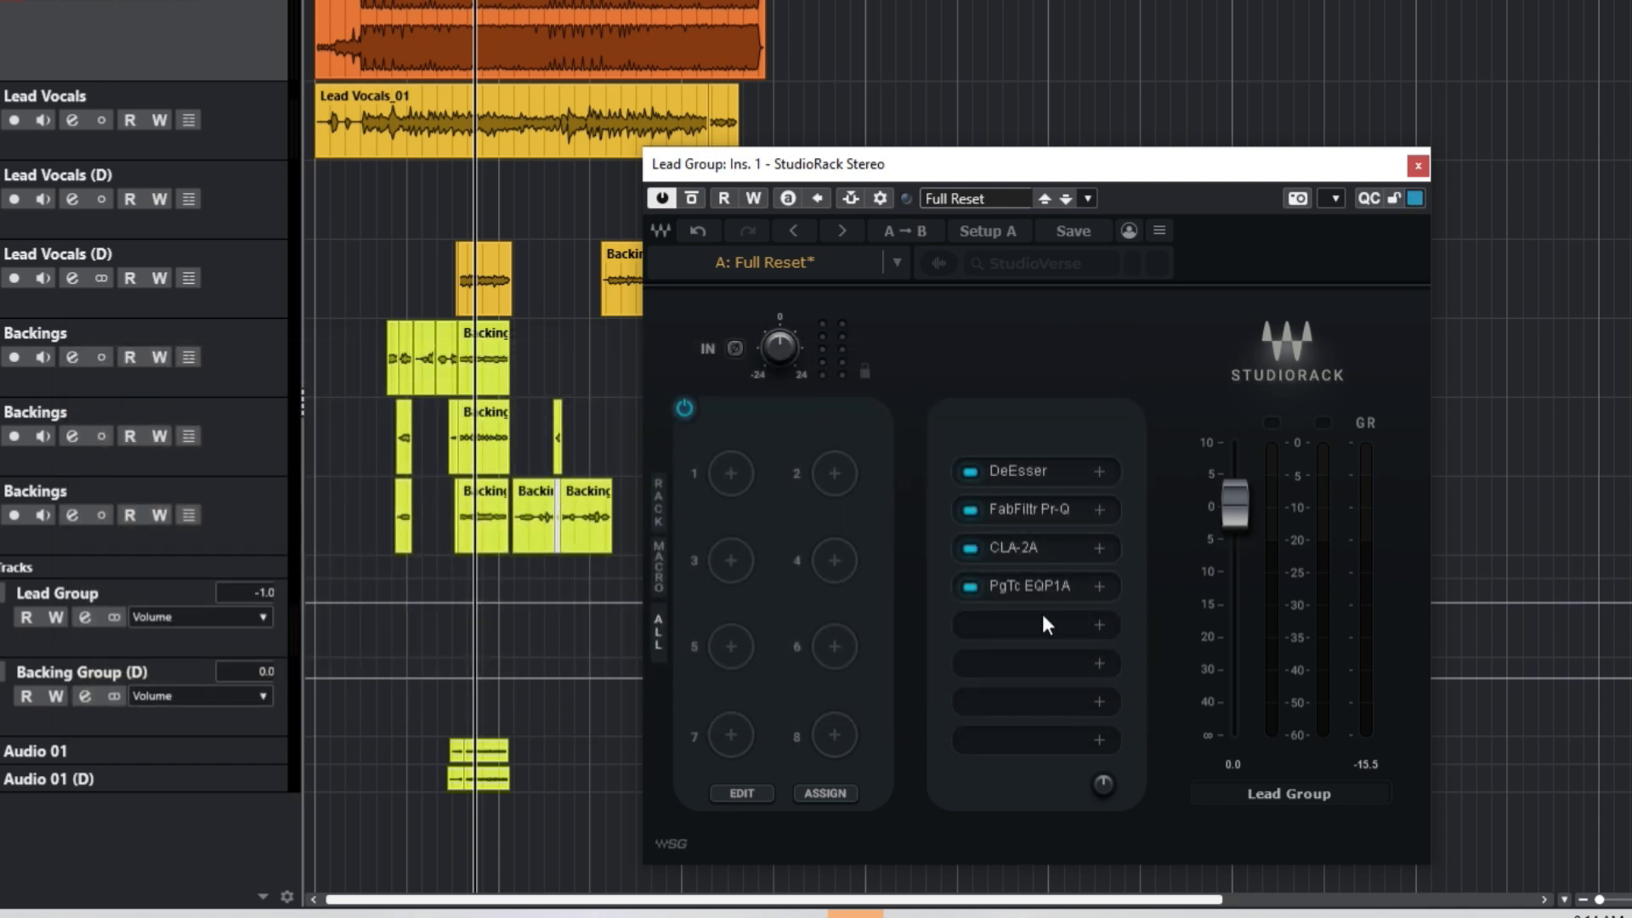
Step: Load RVox into the fifth rack slot and pull its compression to about -11.2
click(1044, 618)
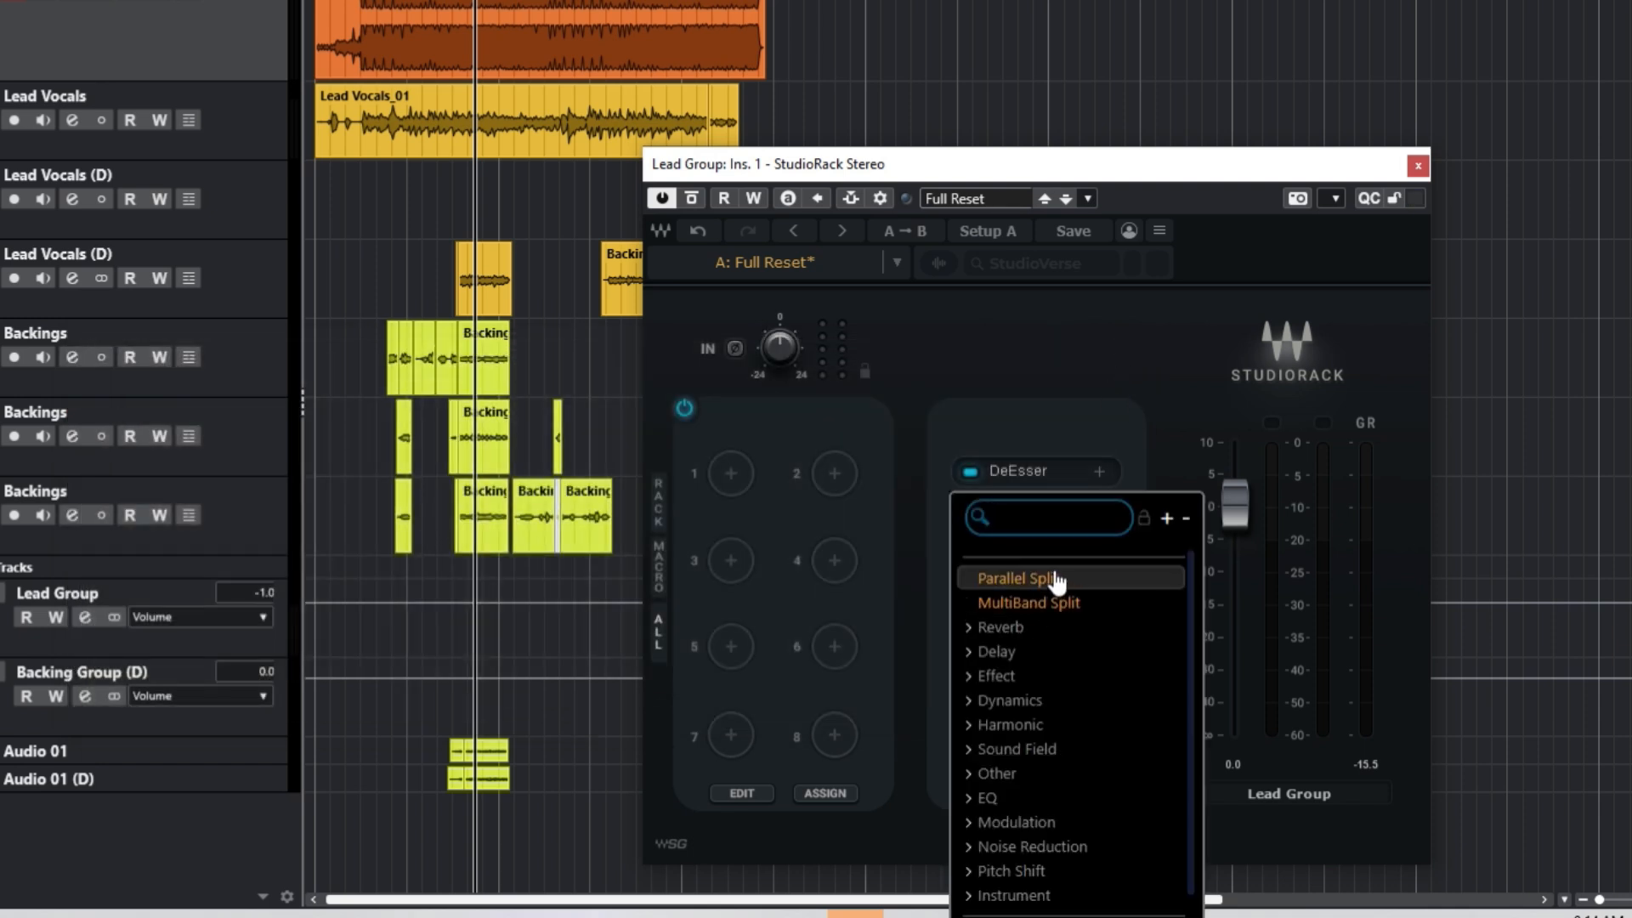
text(rvox)
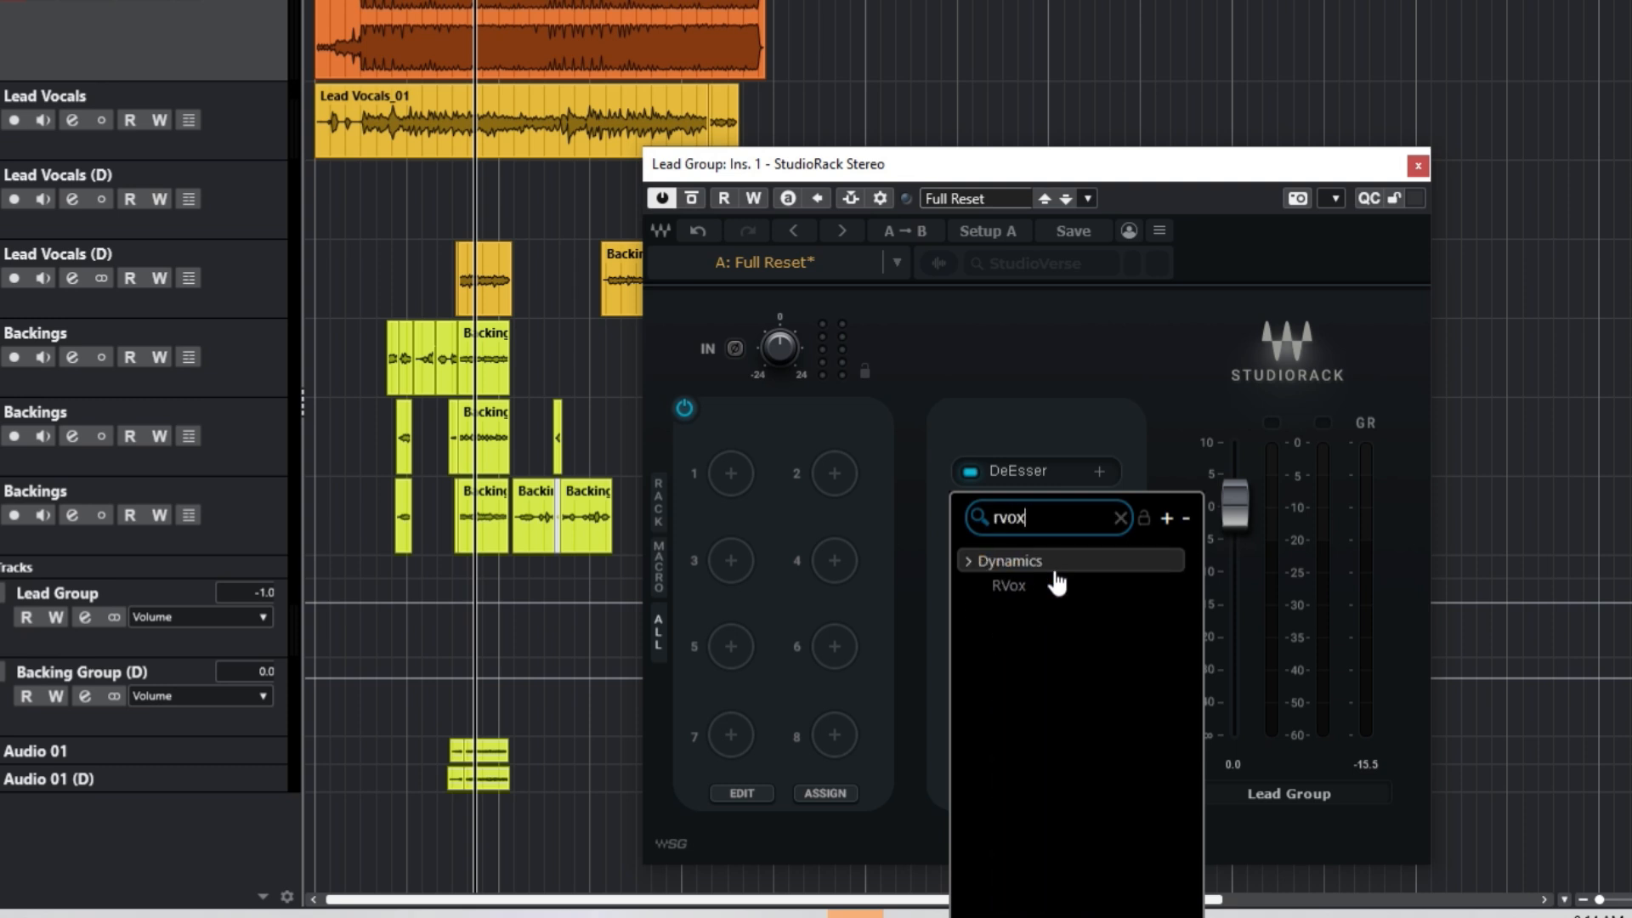
click(1024, 583)
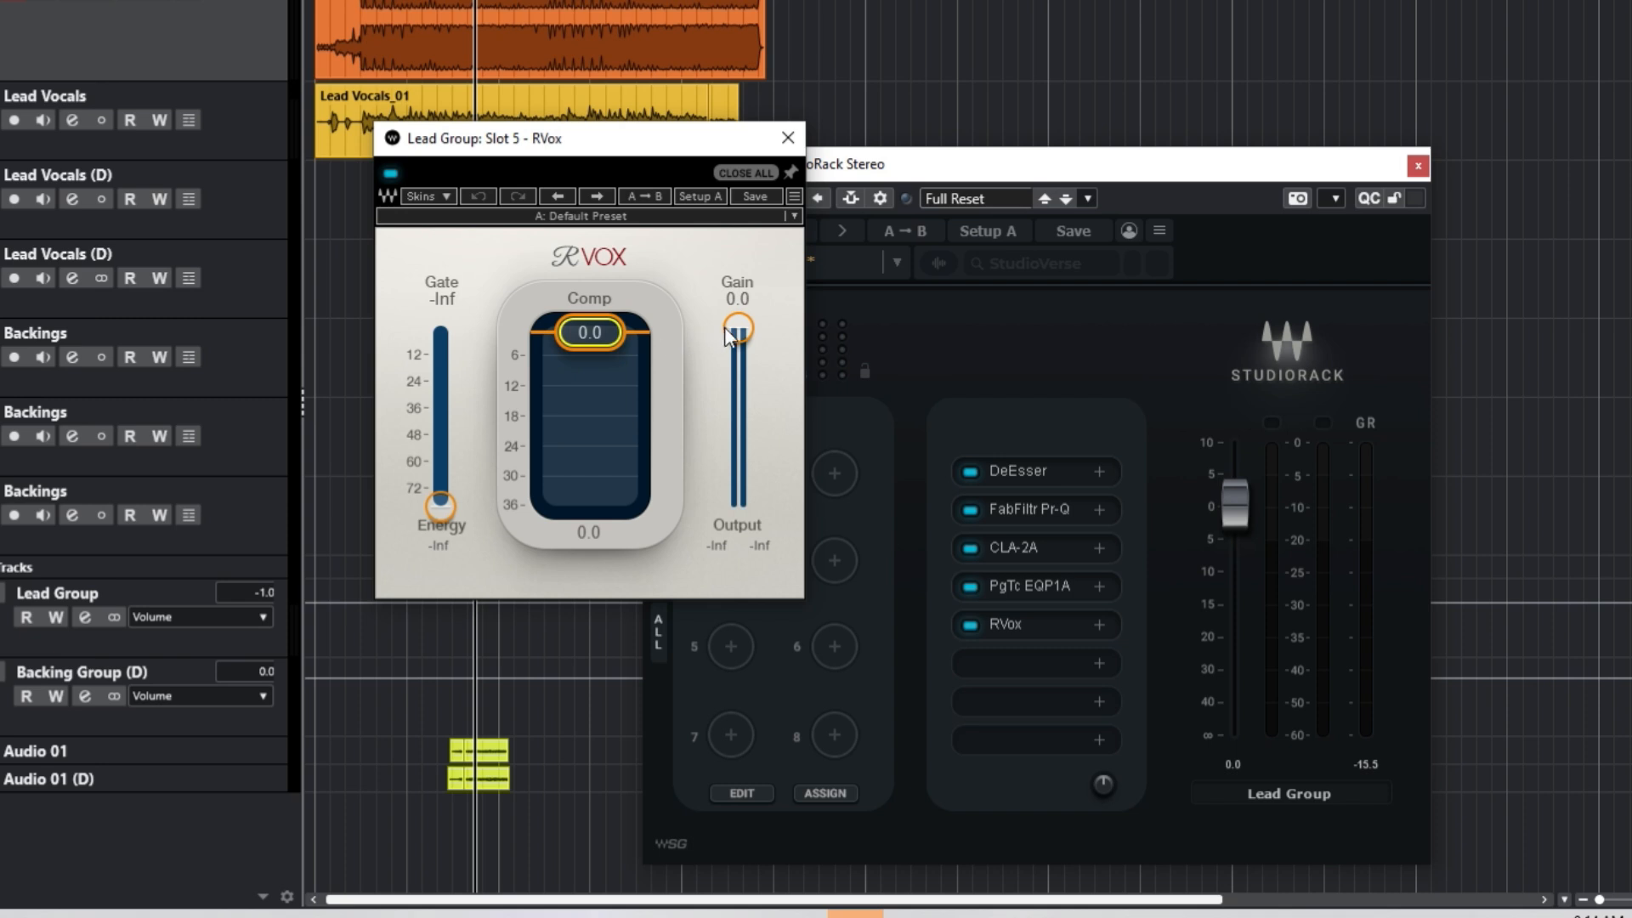
drag(615, 334, 615, 383)
click(875, 170)
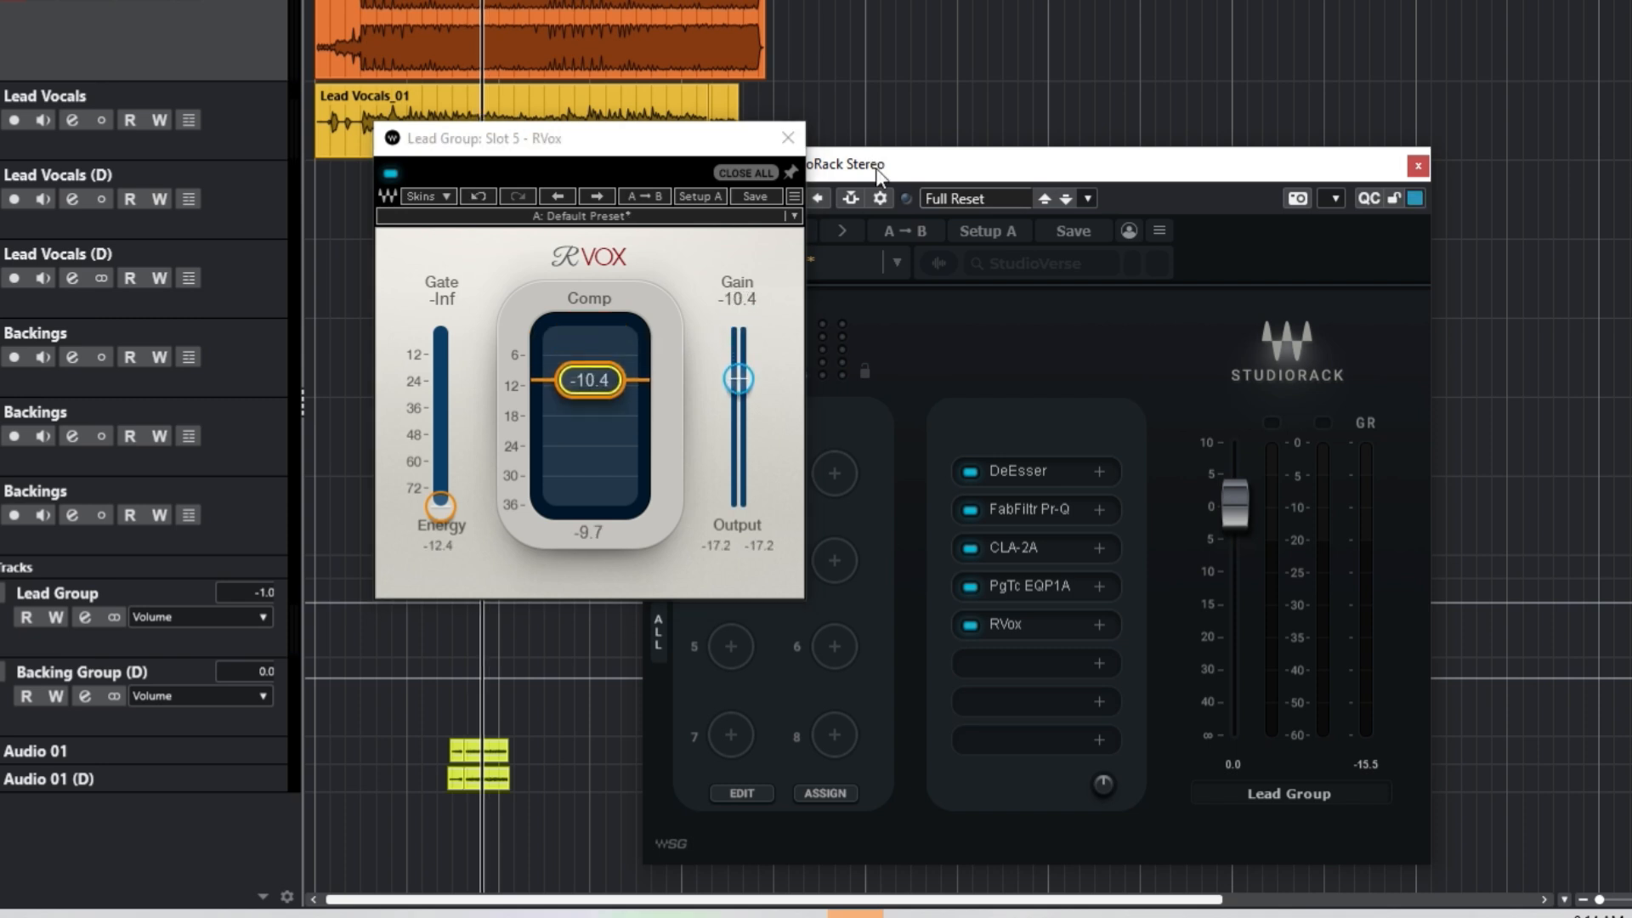
key(space)
drag(586, 379, 587, 387)
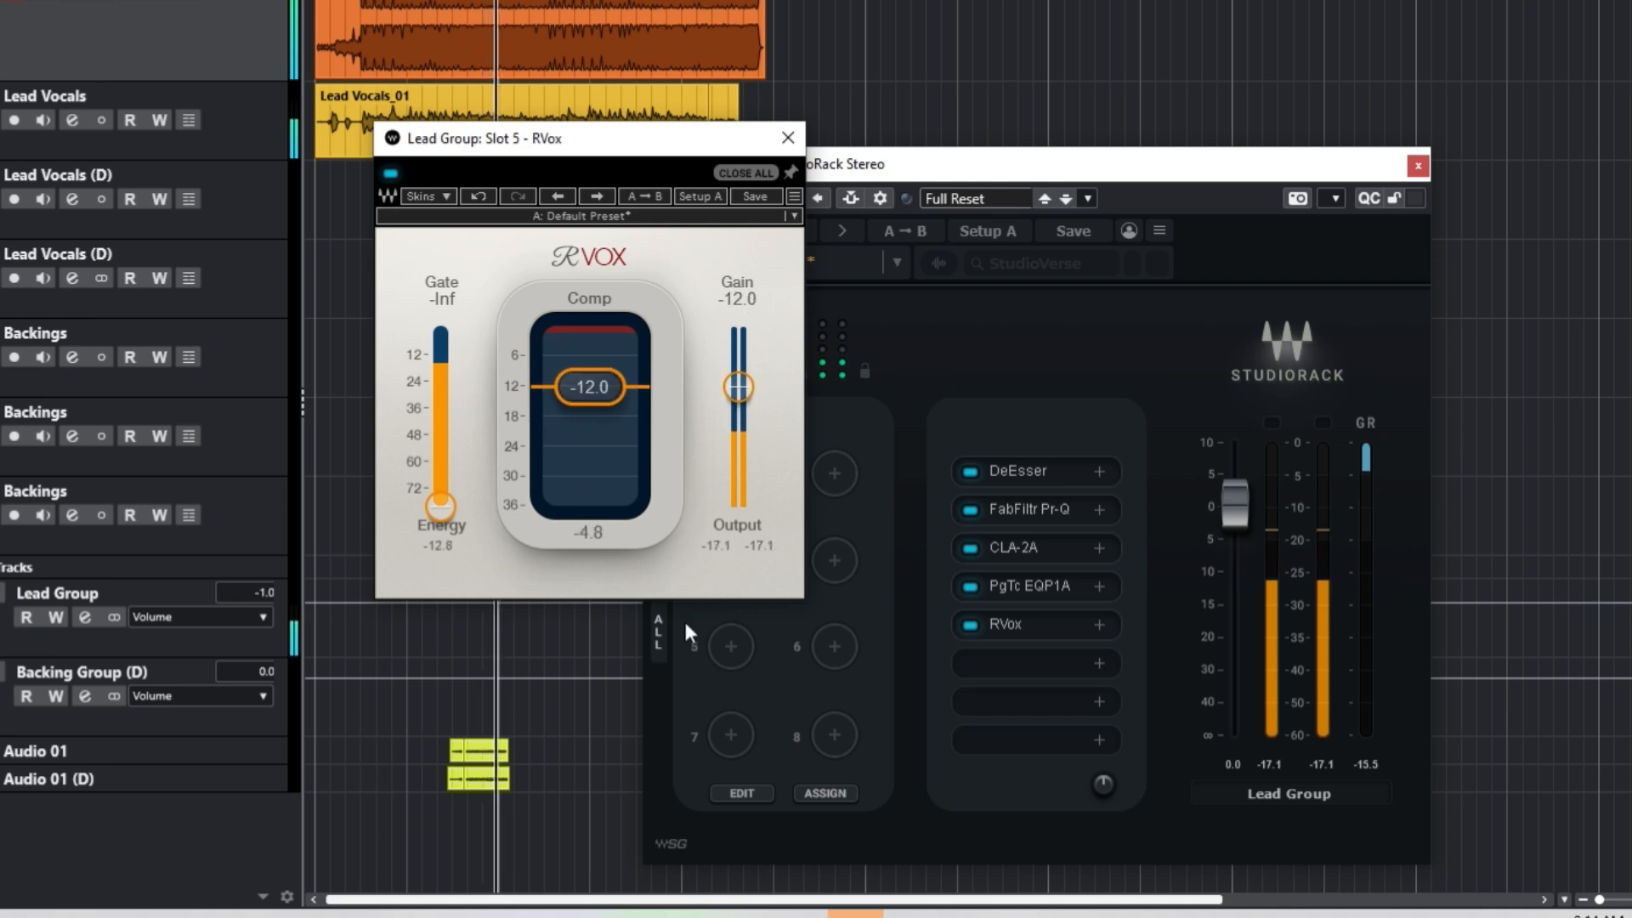
key(space)
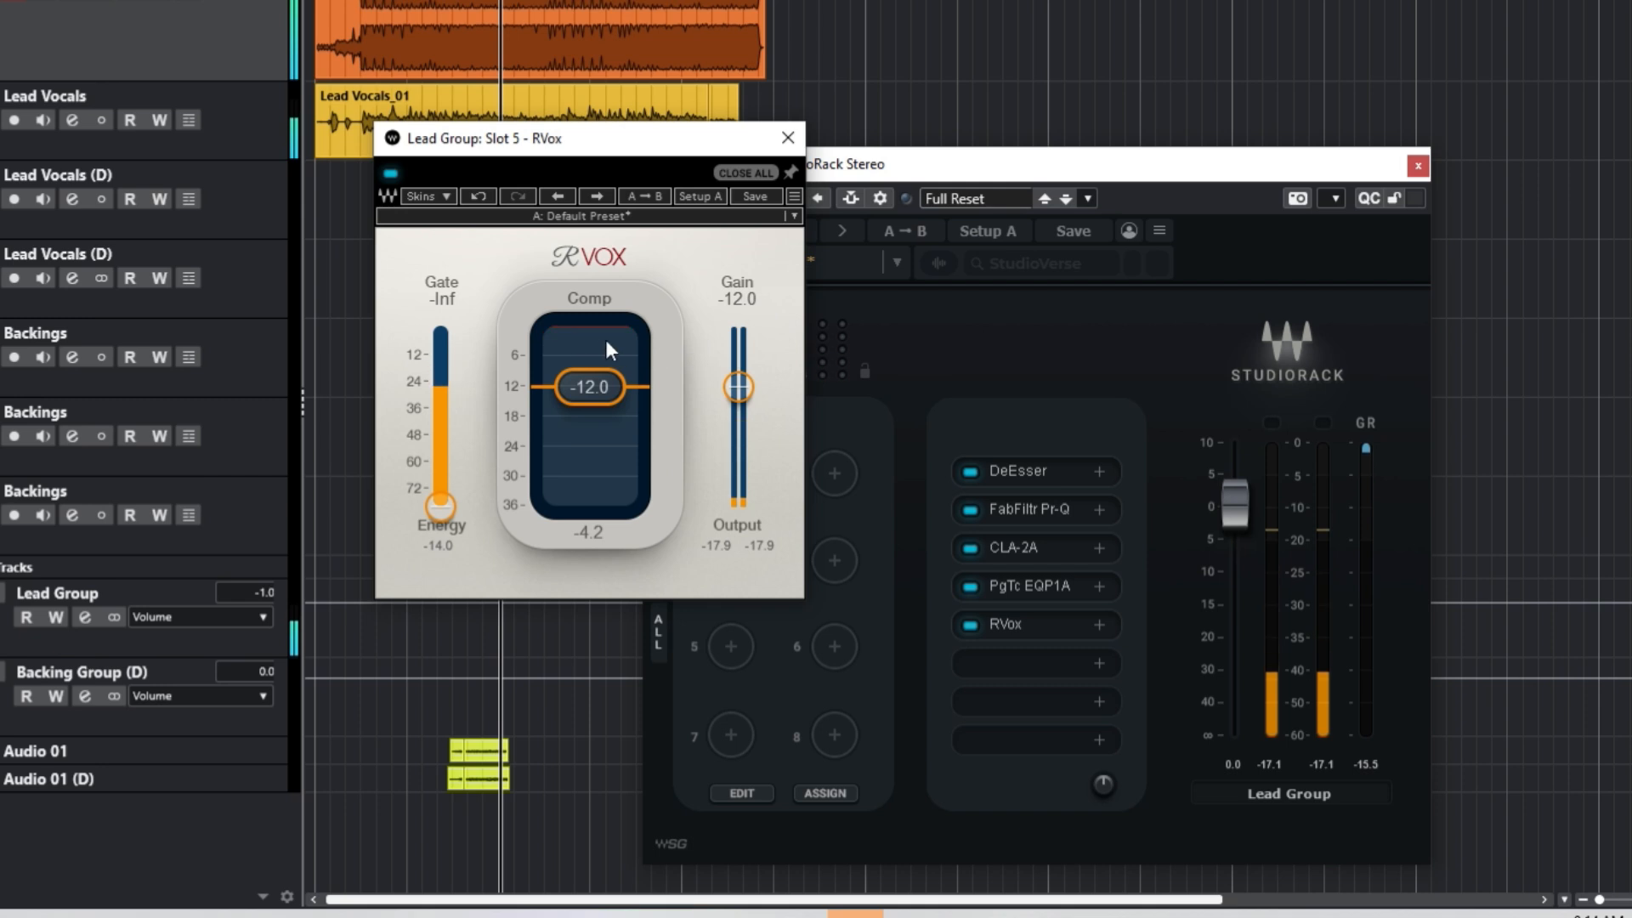
Step: Set RVox gain to -12 then -9.7, close it, and lower Lead Group volume to -1.2
click(746, 308)
key(BackSpace)
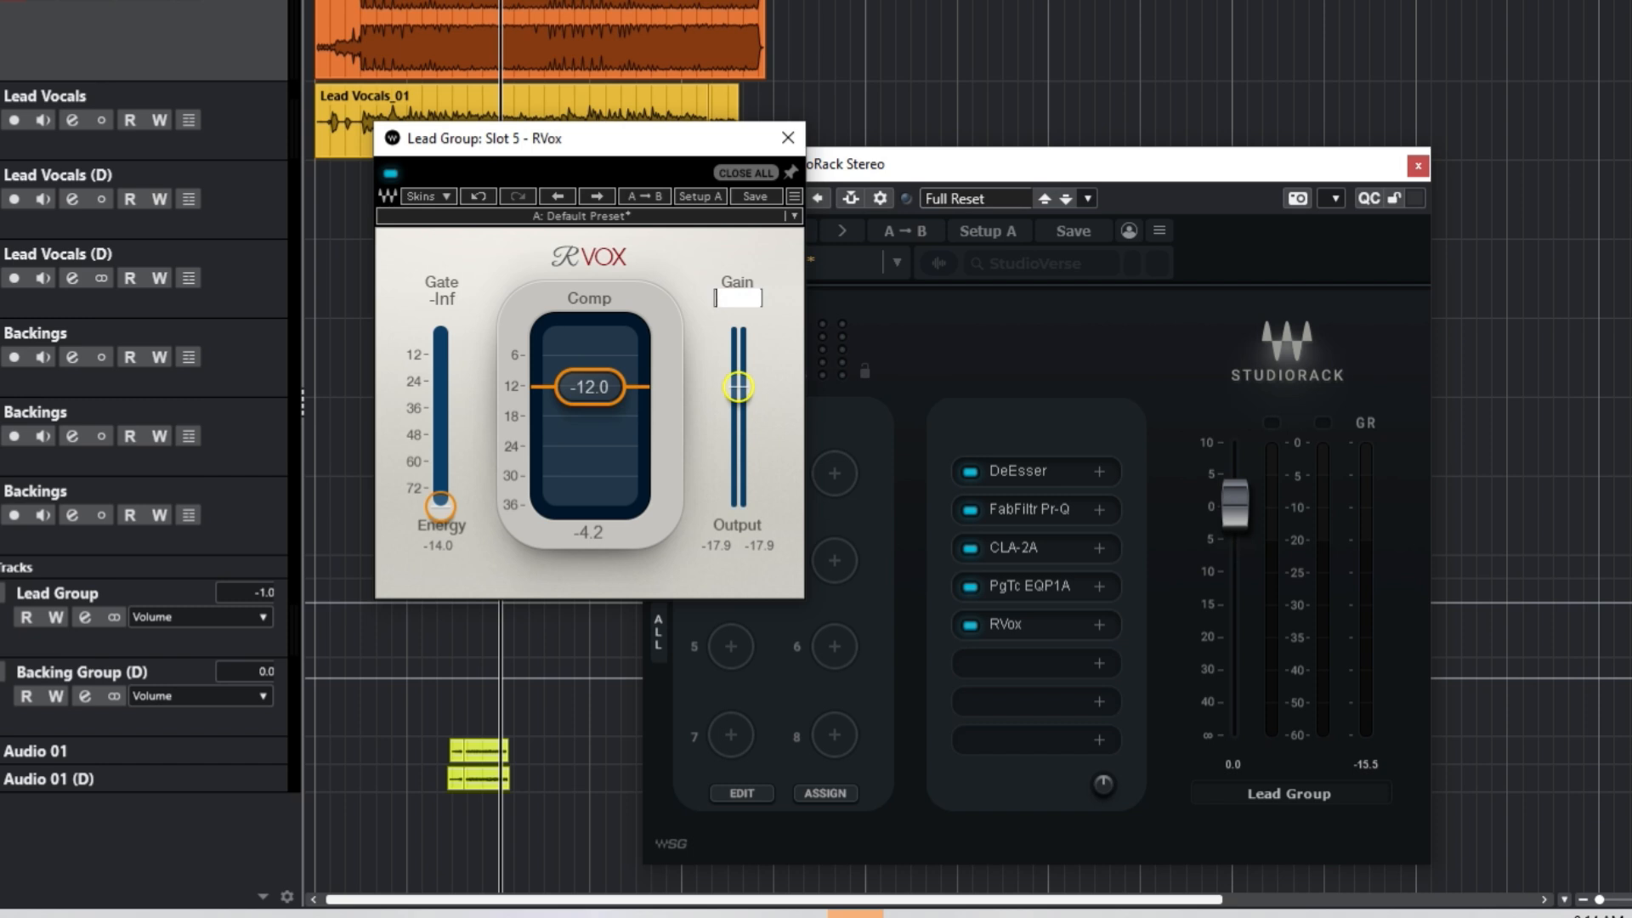
text(-12)
key(Return)
scroll(727, 371, up, 5)
scroll(728, 374, down, 1)
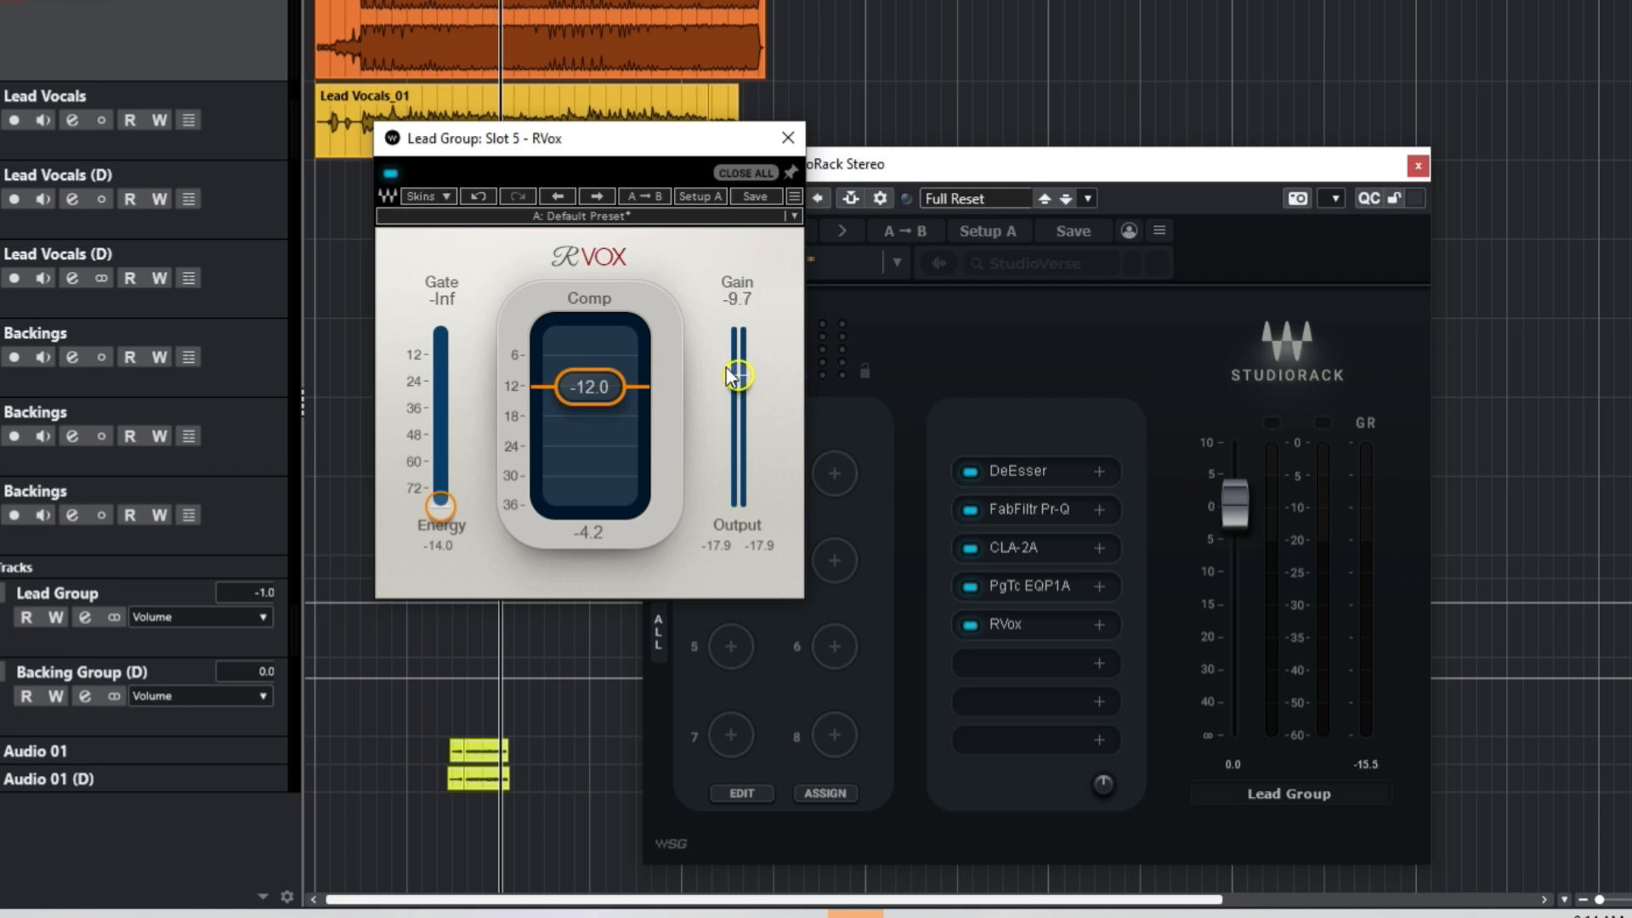
key(space)
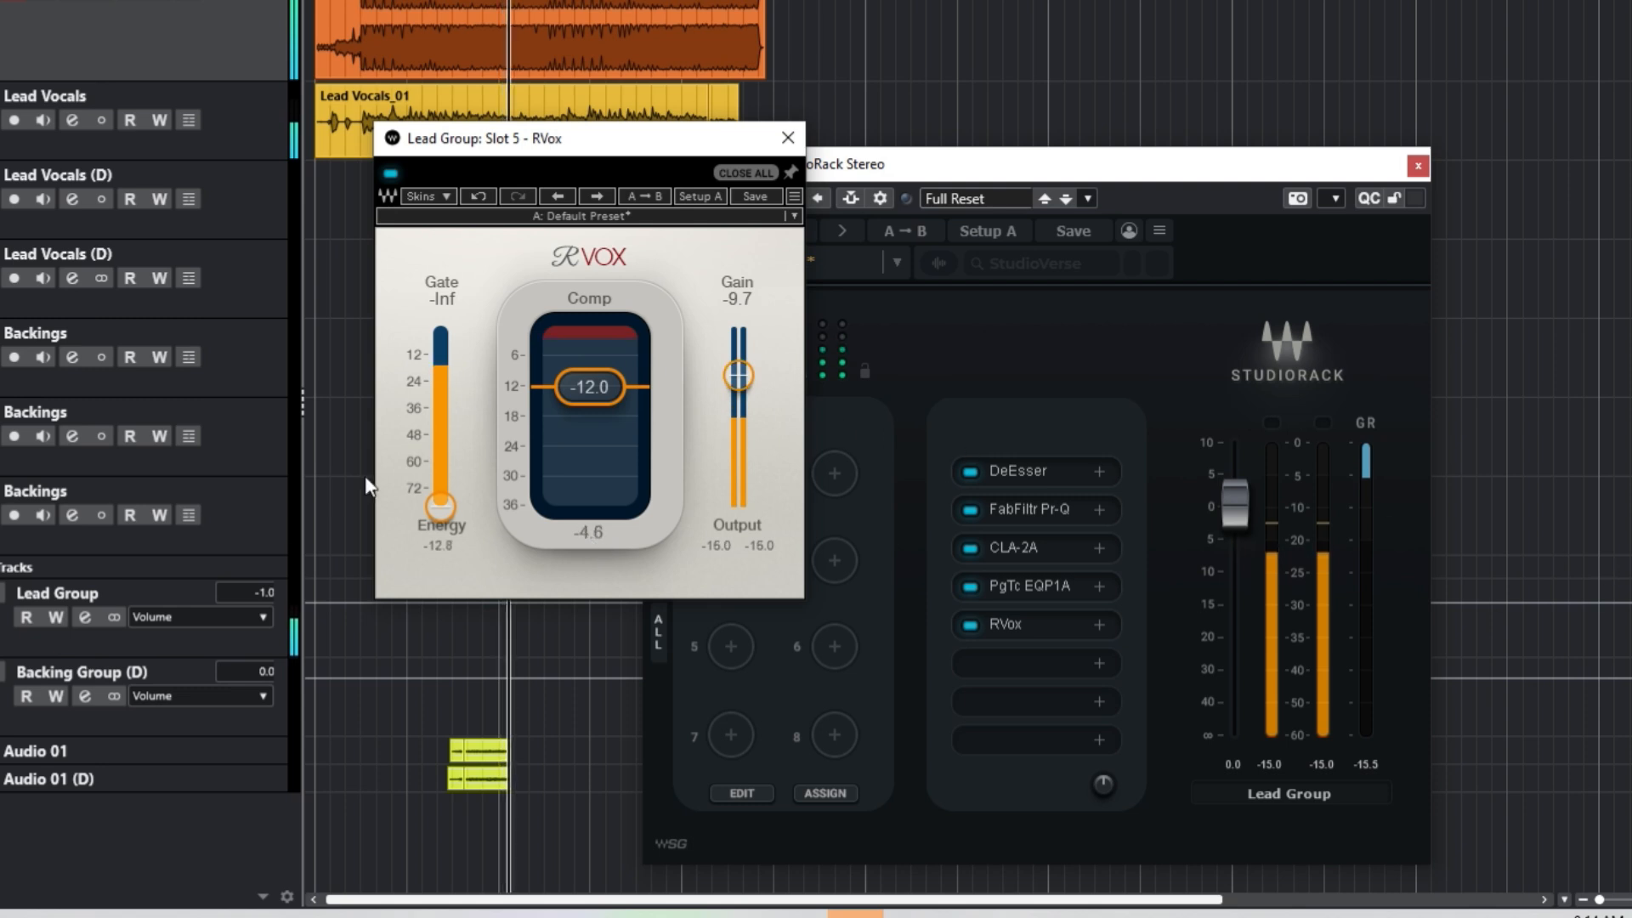
click(788, 137)
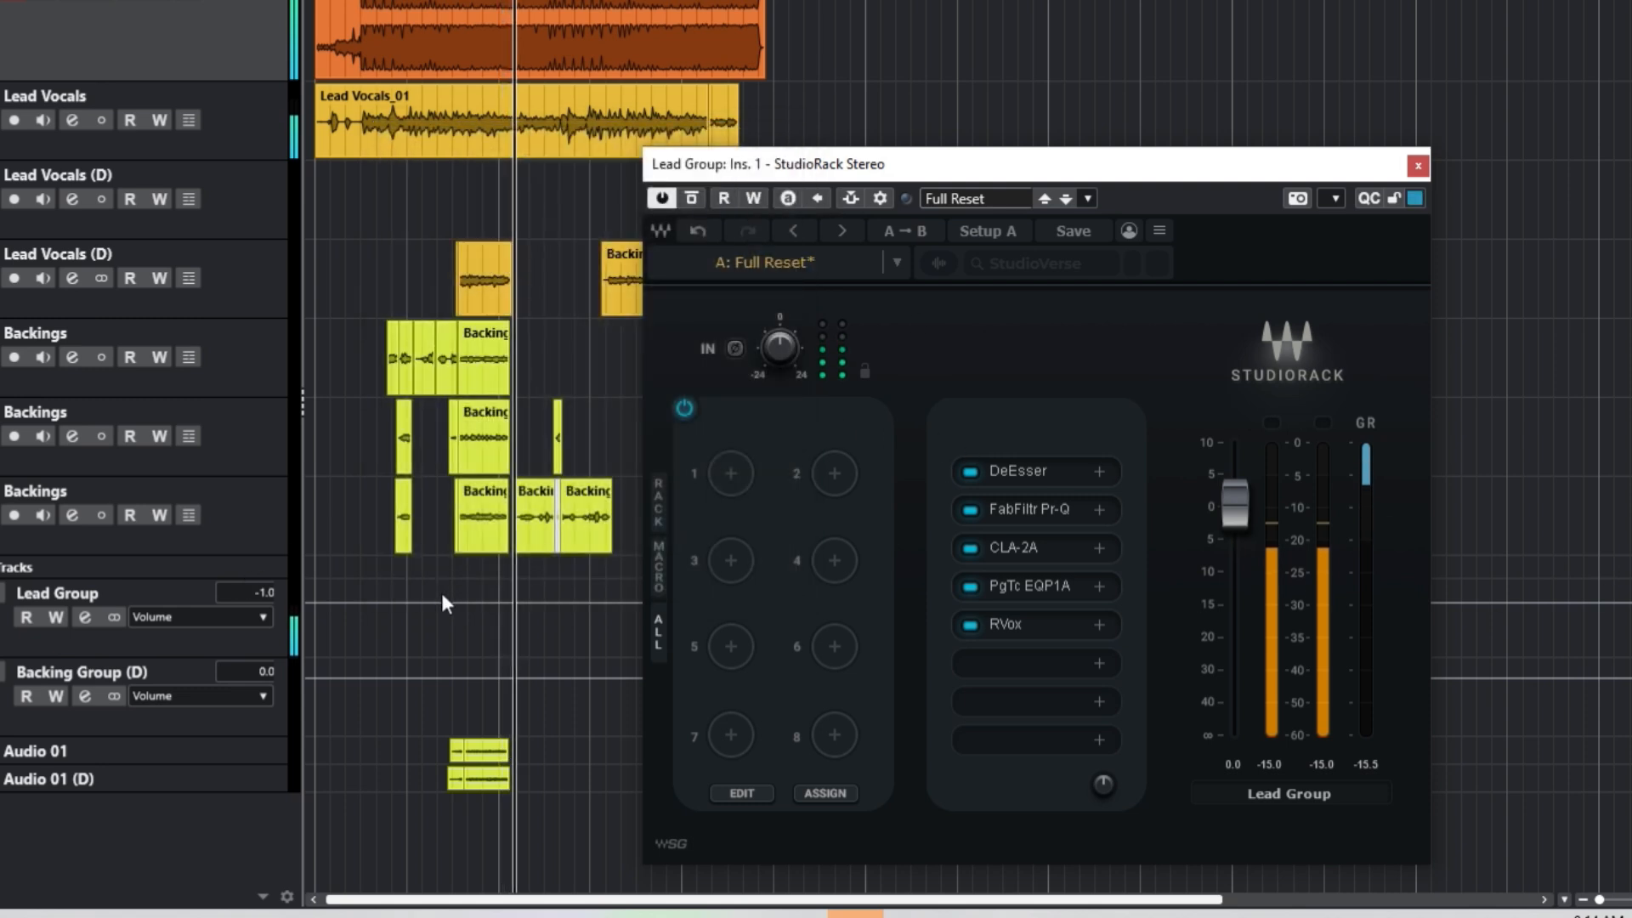
scroll(251, 593, down, 1)
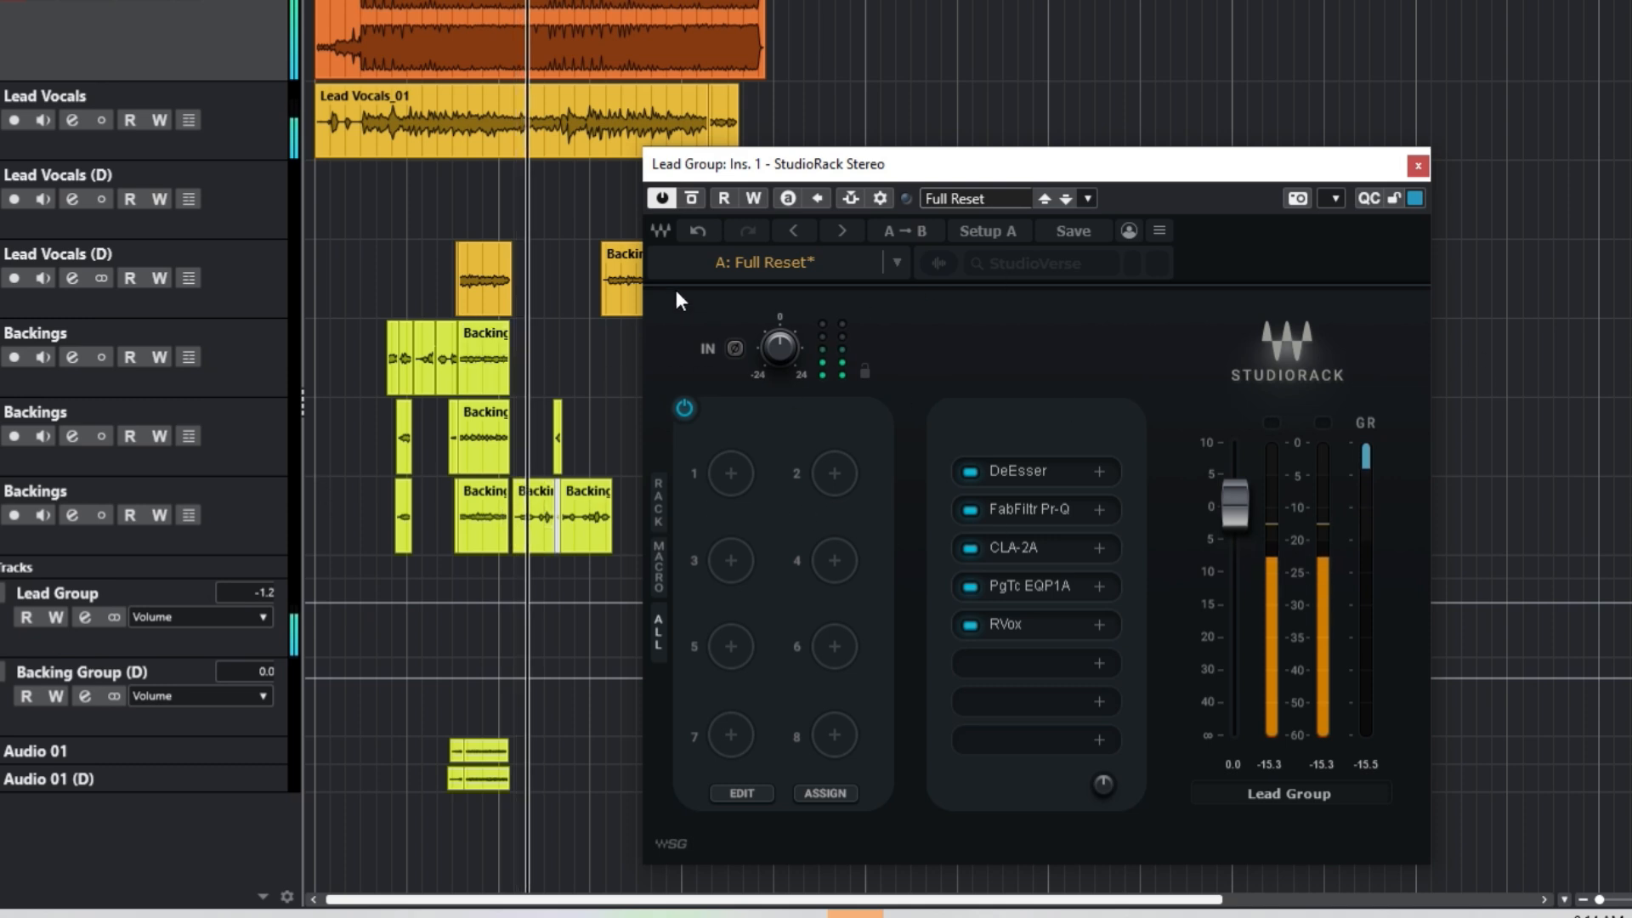
Step: Stop playback, rewind, and load Fresh Air into the sixth rack slot
key(space)
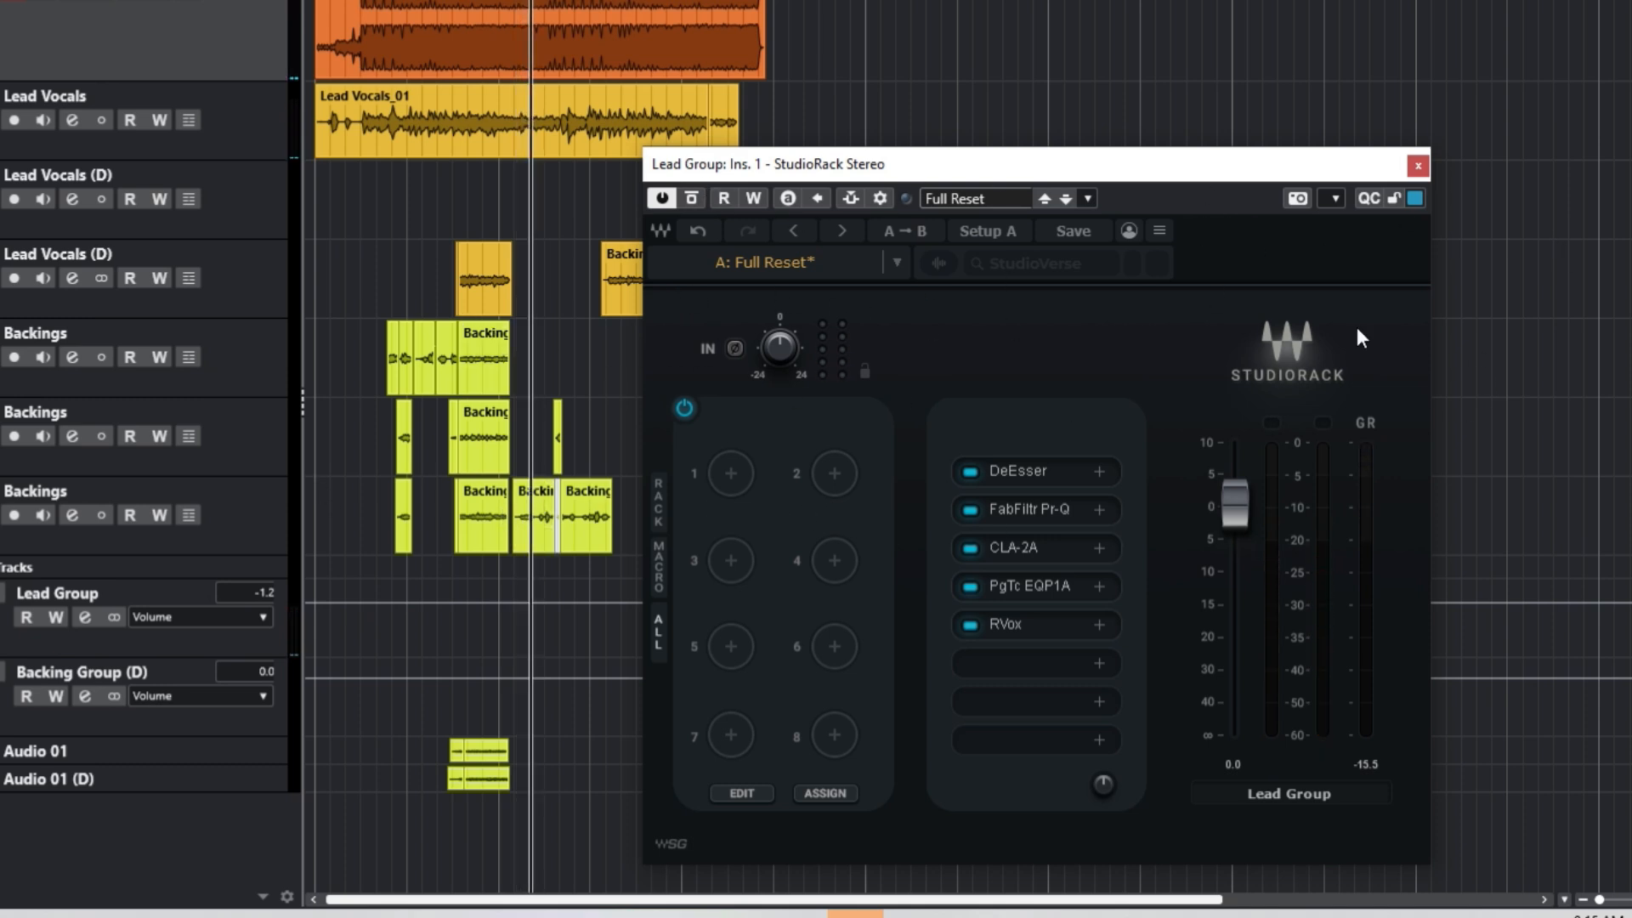
click(451, 2)
click(1026, 668)
click(1079, 515)
text(fre)
click(1055, 661)
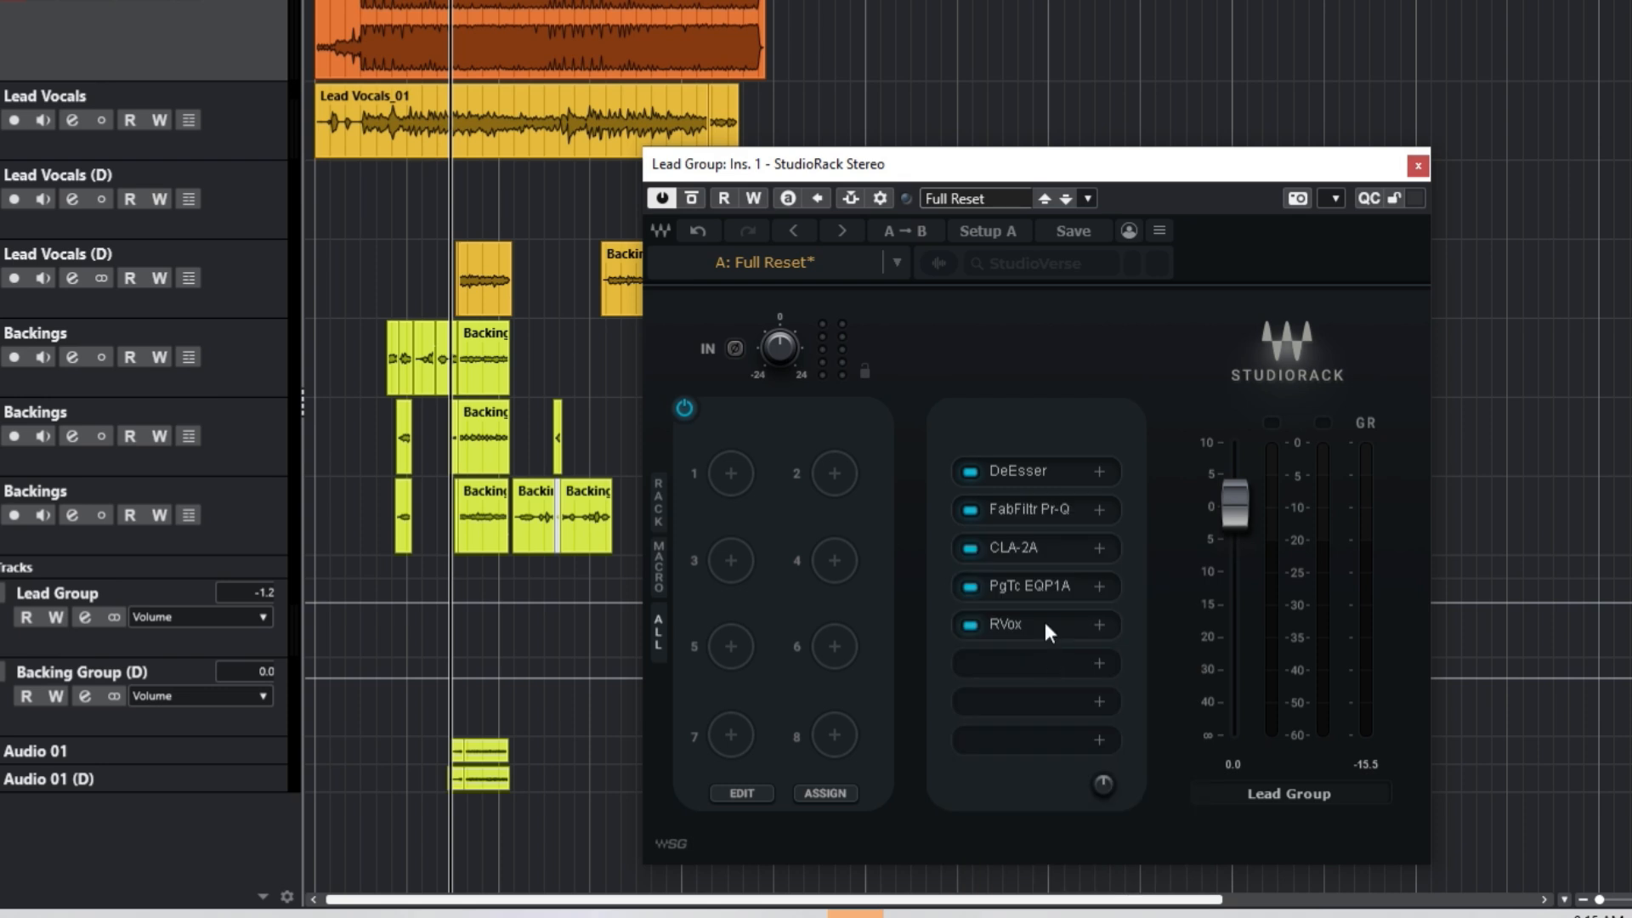
drag(667, 62, 1006, 61)
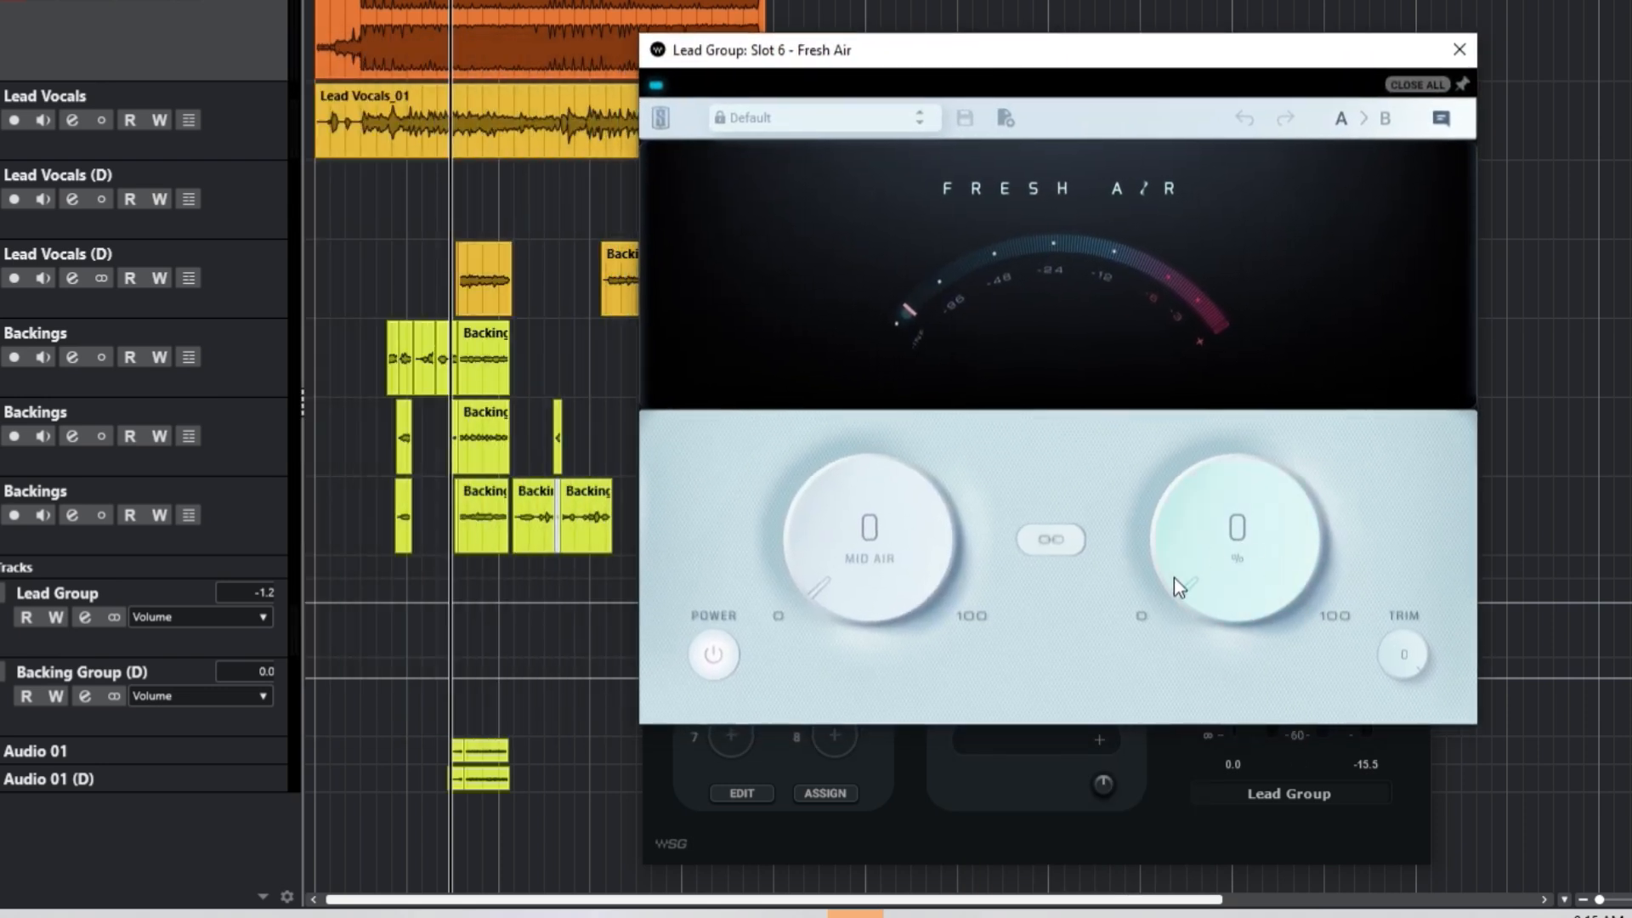
Step: Set Fresh Air High Air to 2 and Mid Air to 5, close it, and bypass it
scroll(1207, 585, up, 7)
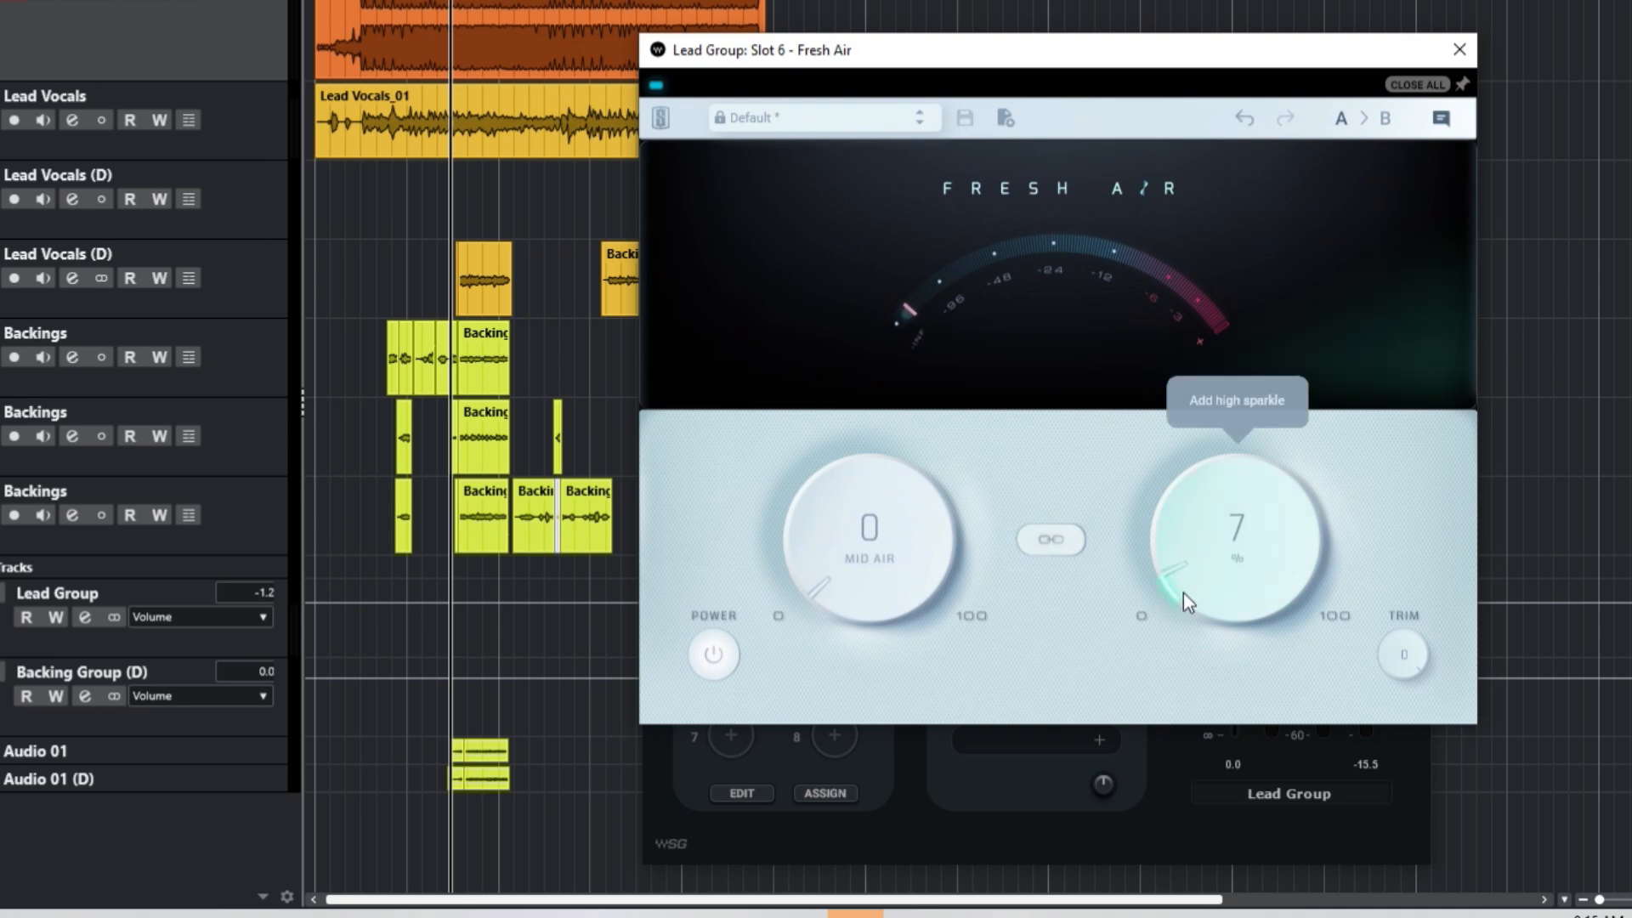
scroll(1184, 593, down, 5)
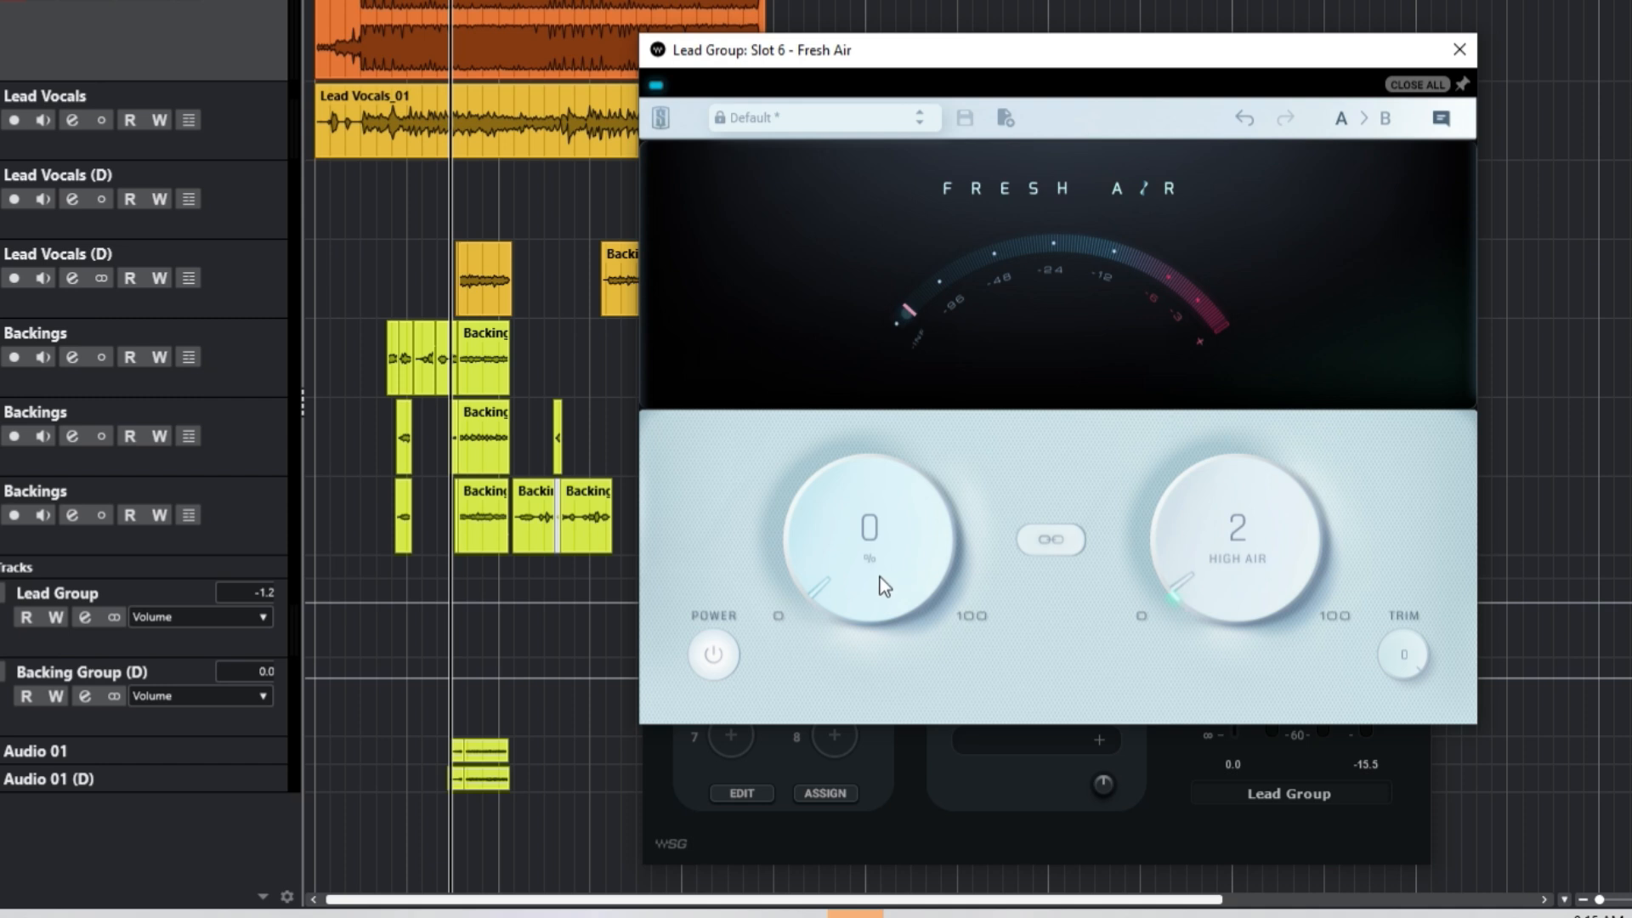
double_click(864, 528)
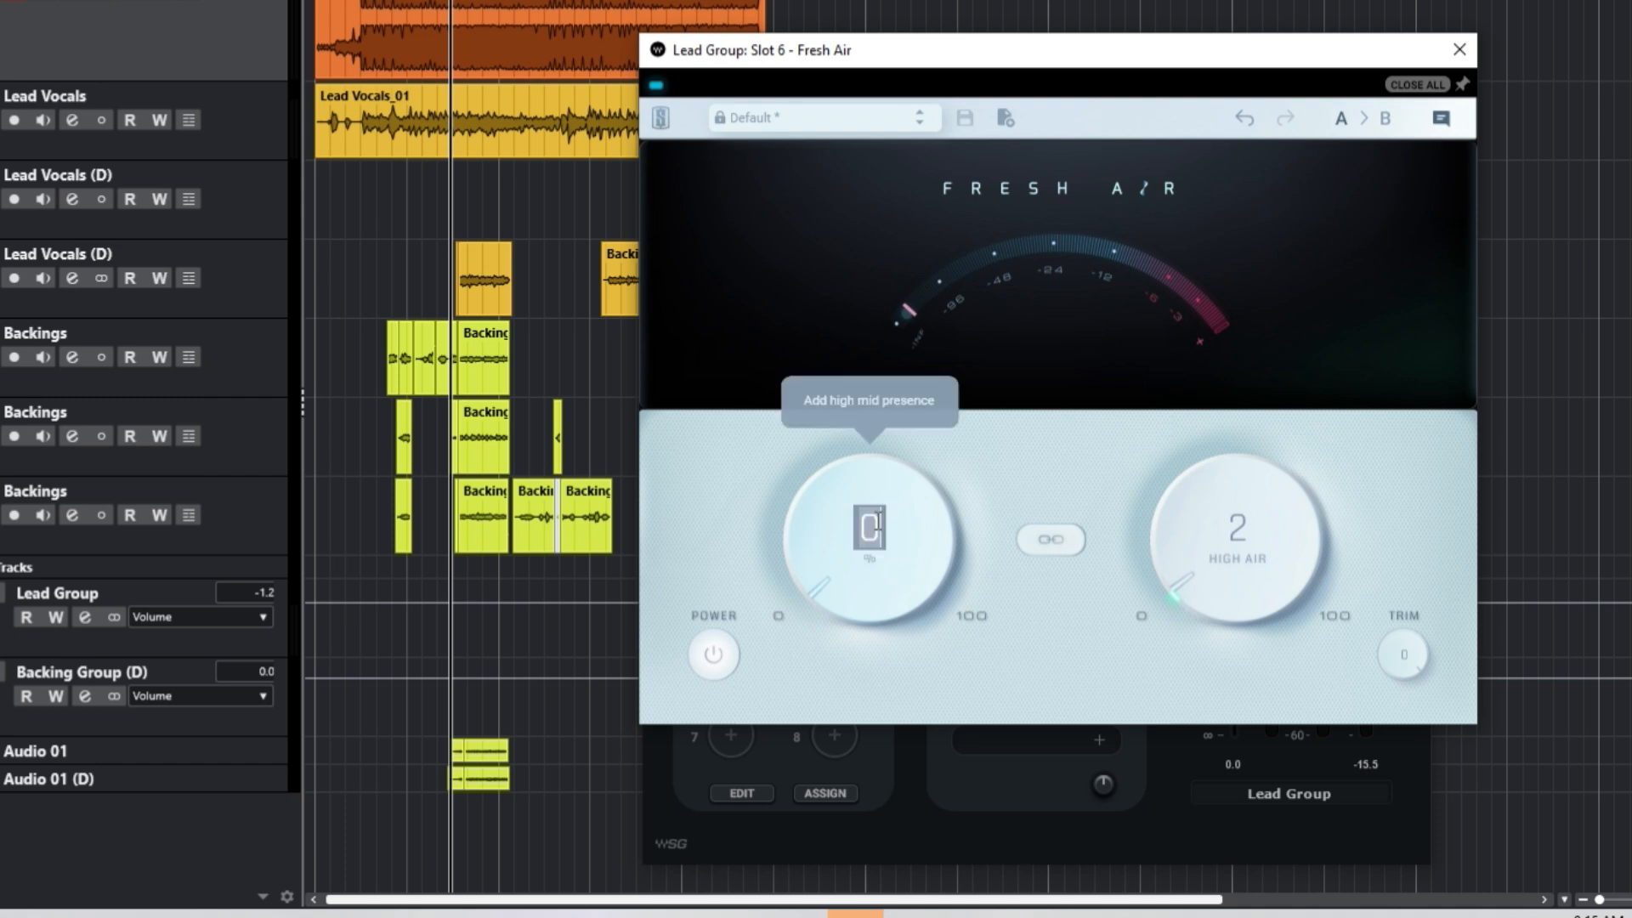
text(5)
key(Return)
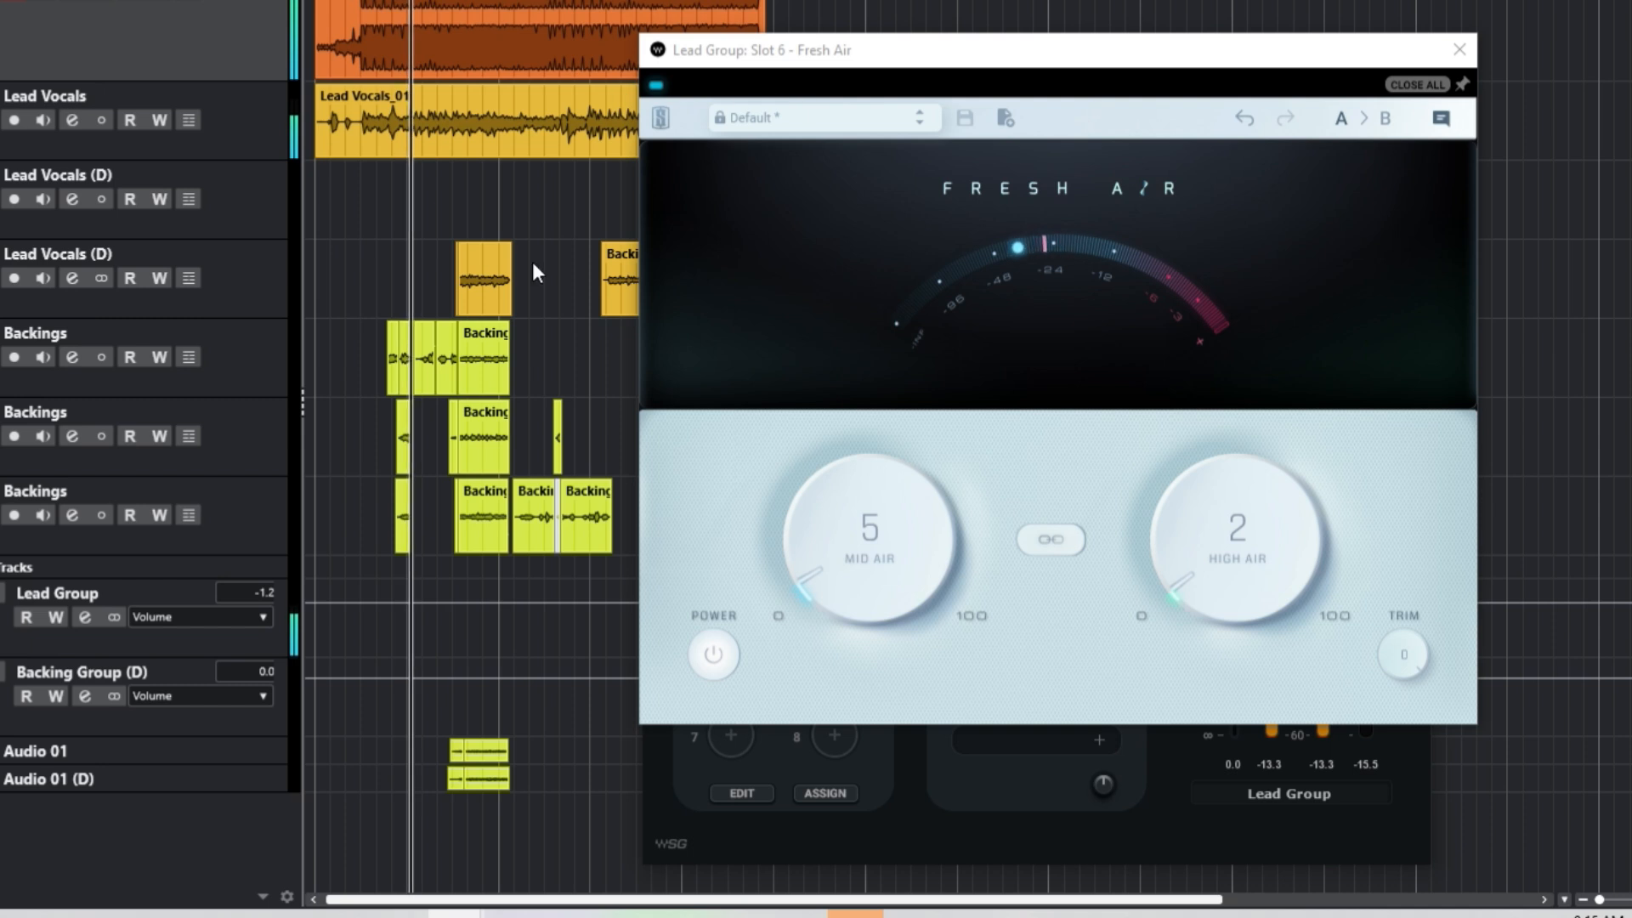
click(1459, 50)
click(971, 667)
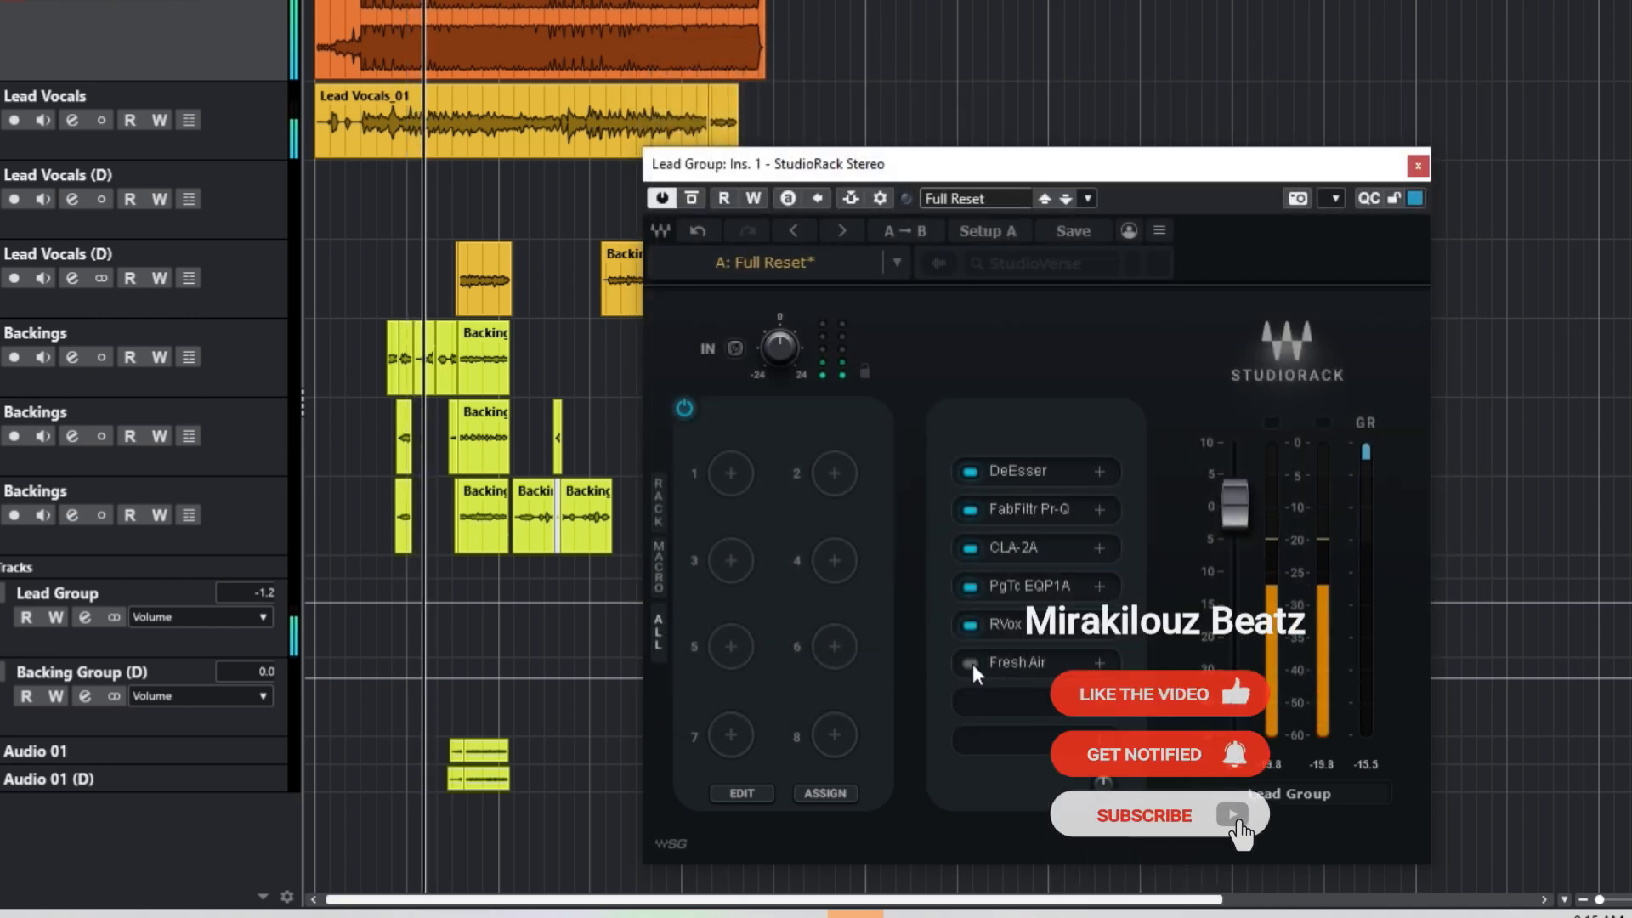
Step: Turn Fresh Air's power back on so all six rack plugins run
click(971, 663)
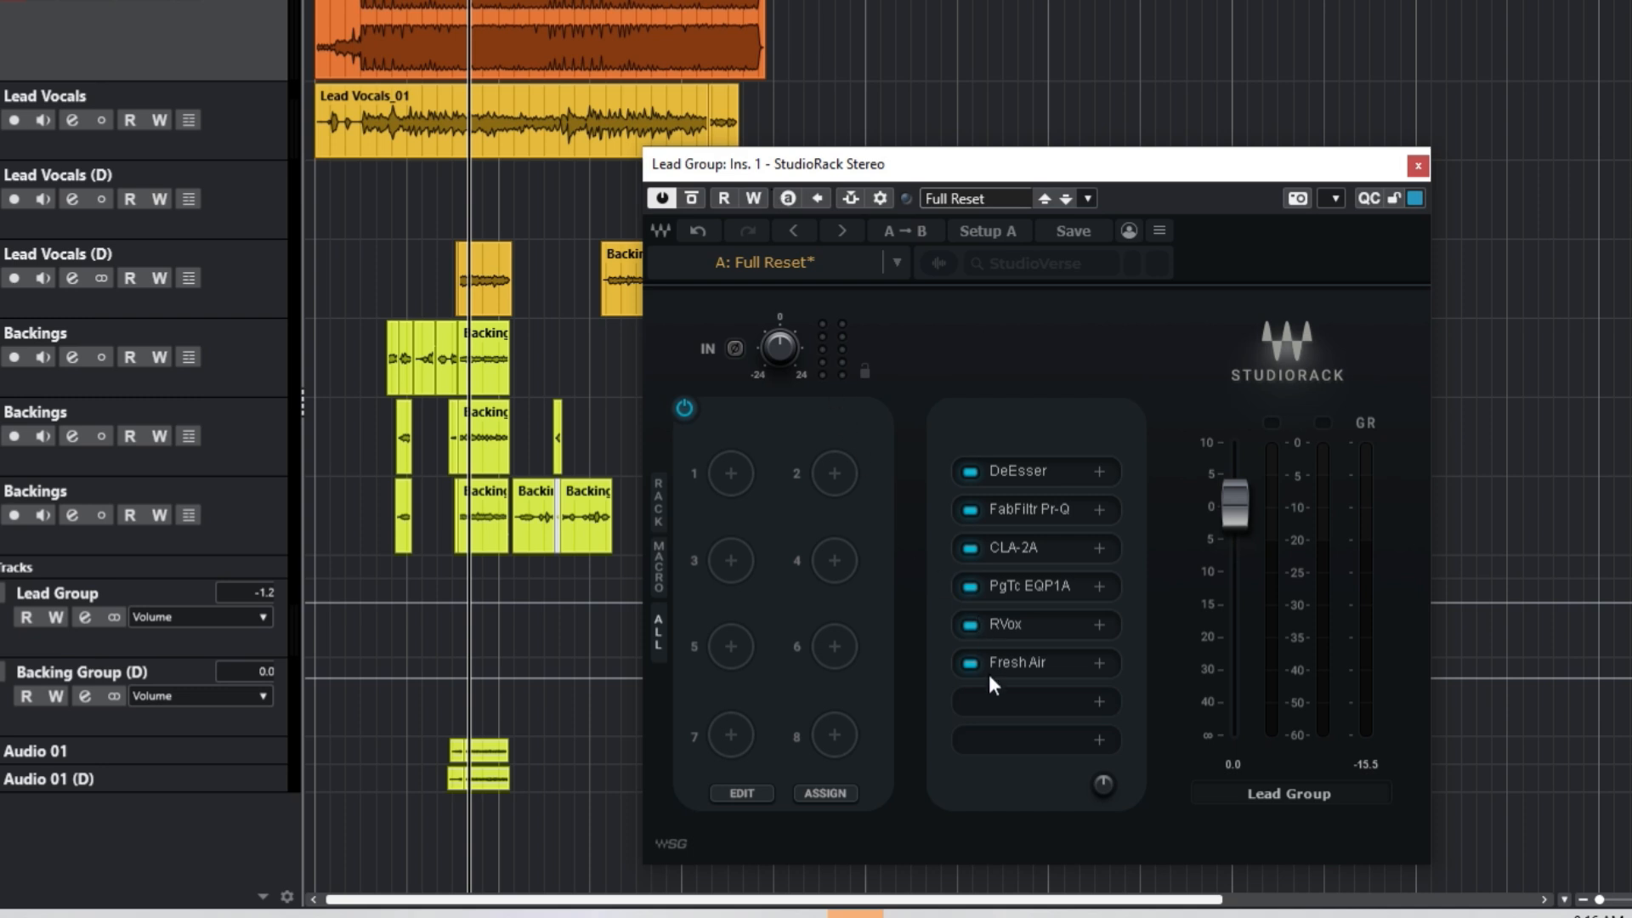
Step: Insert a Parallel Split and load Doubler with the 'Doubler Preset fSV' user preset
click(1009, 712)
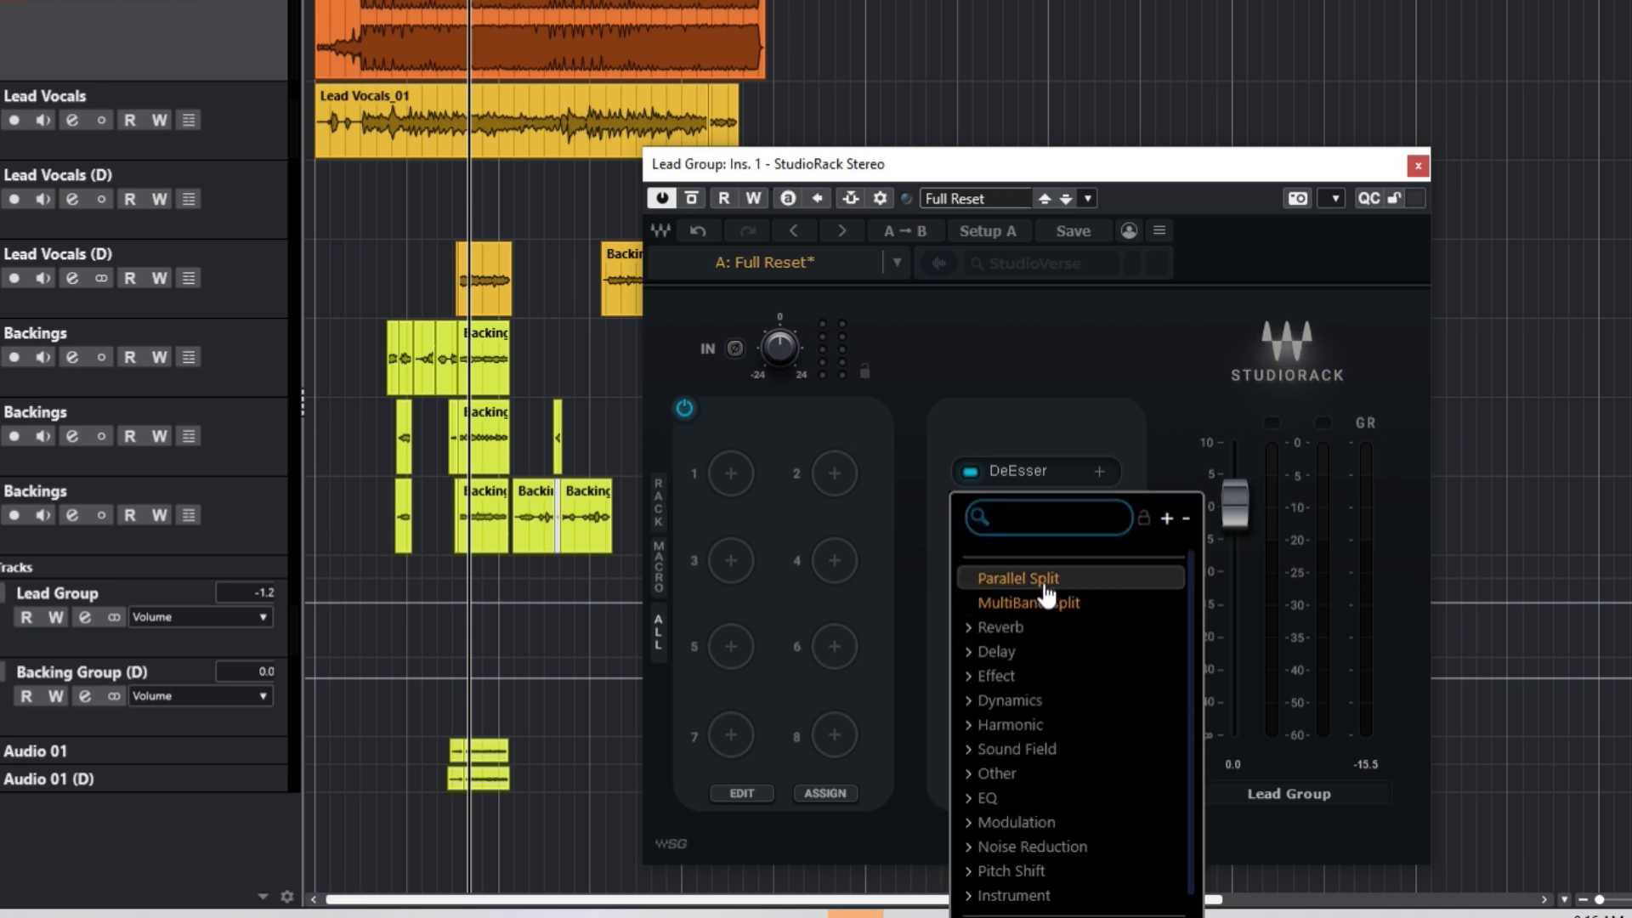
click(1044, 582)
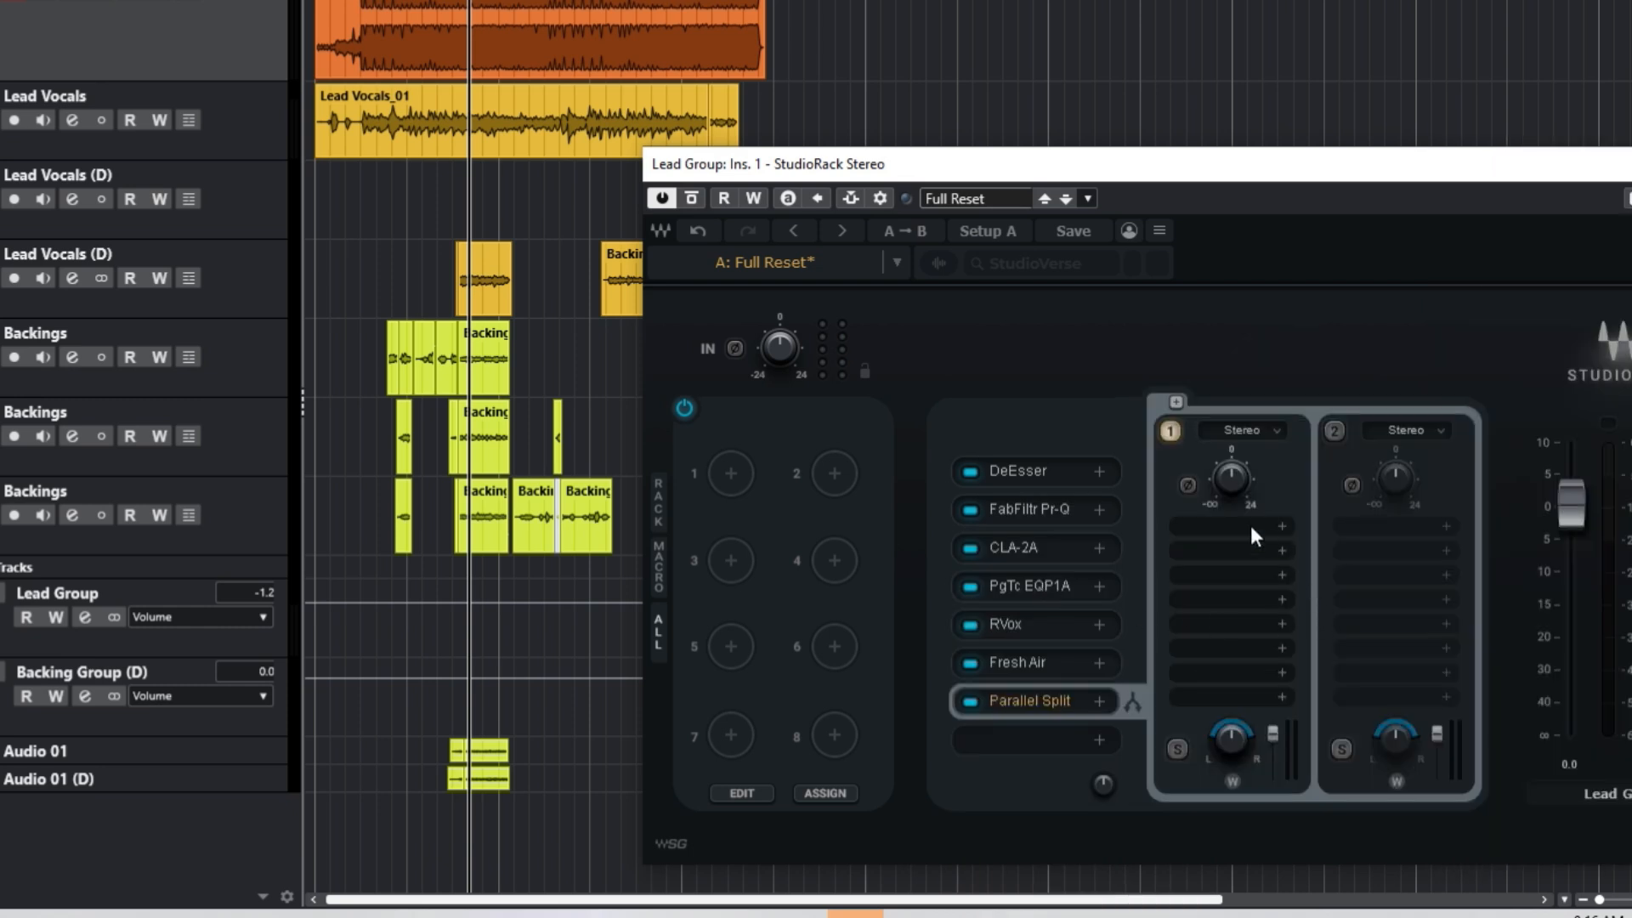
click(1251, 526)
text(doubl)
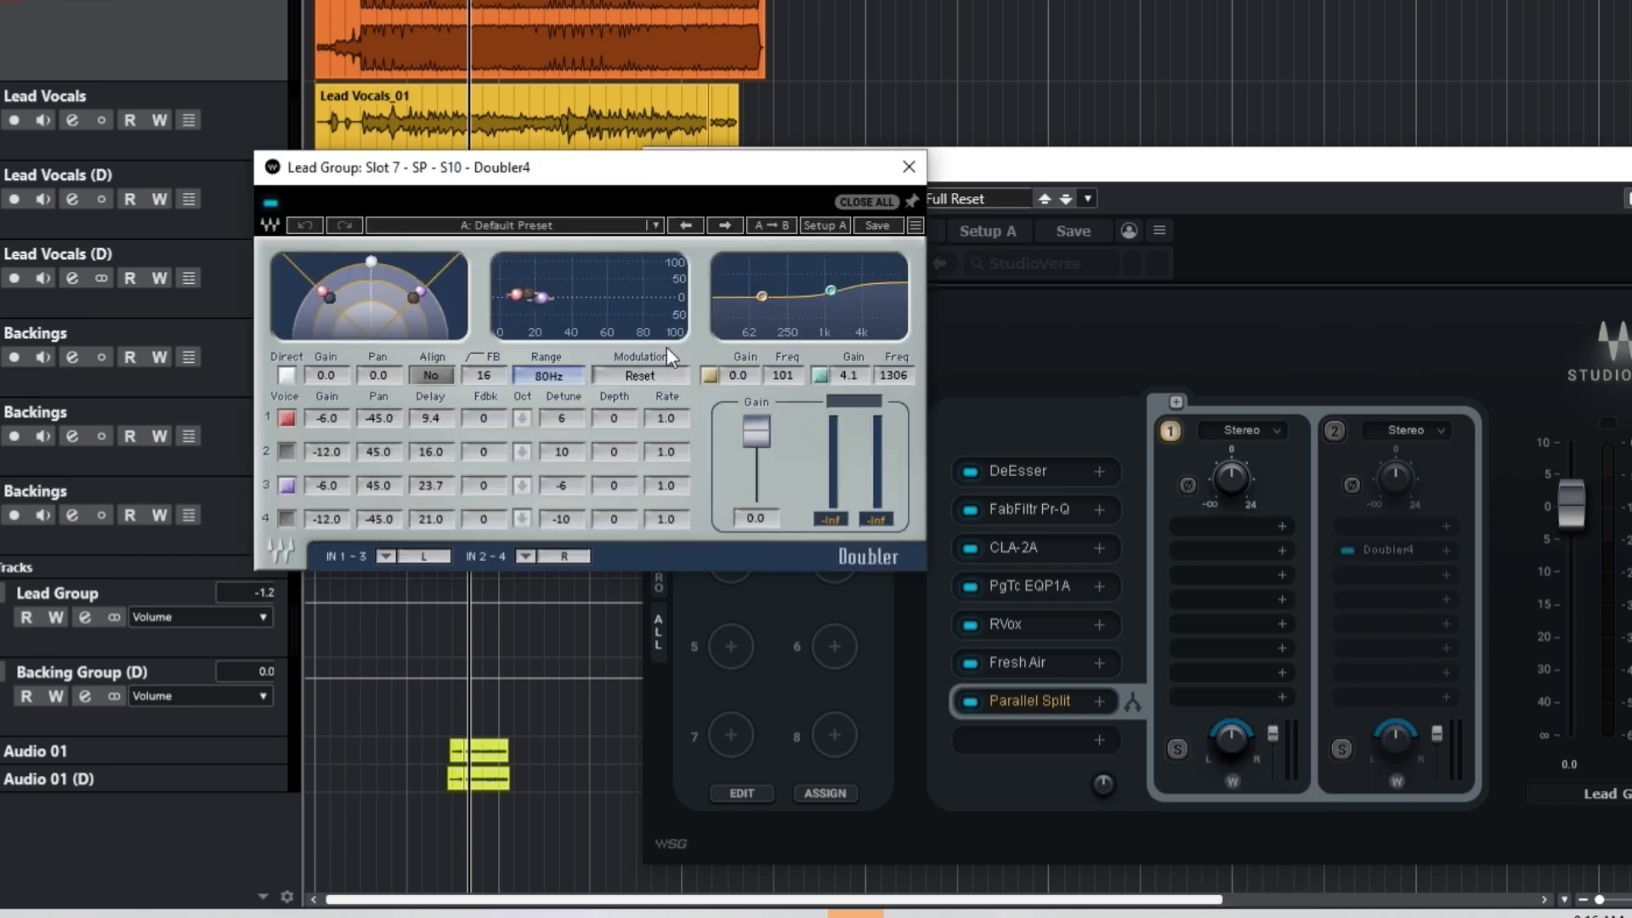
click(434, 226)
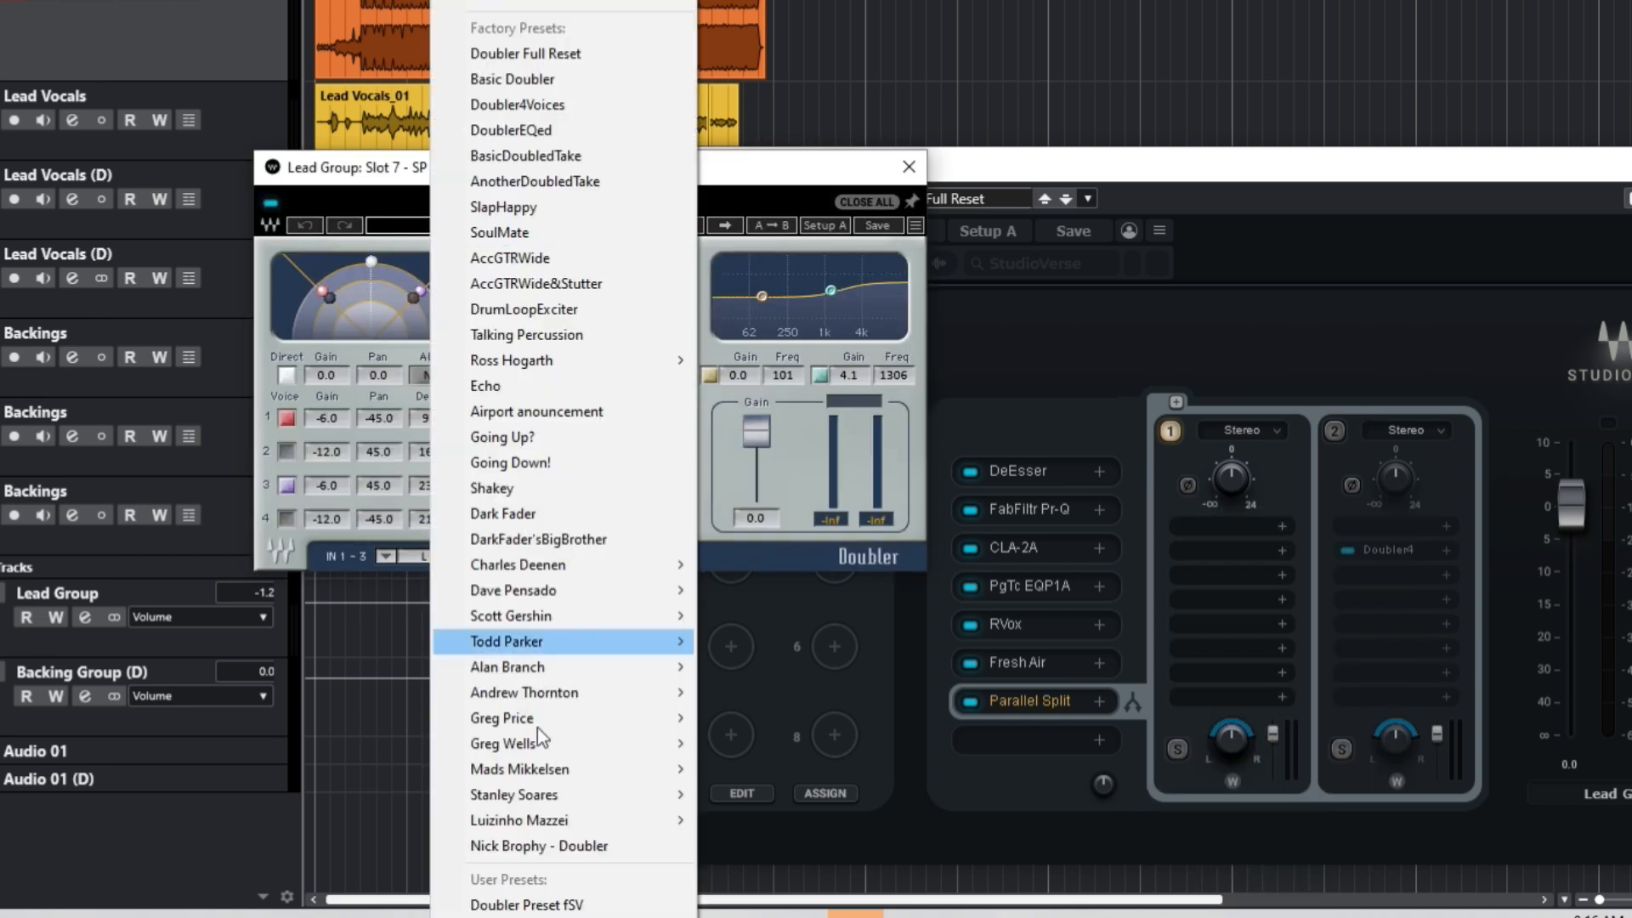
click(543, 902)
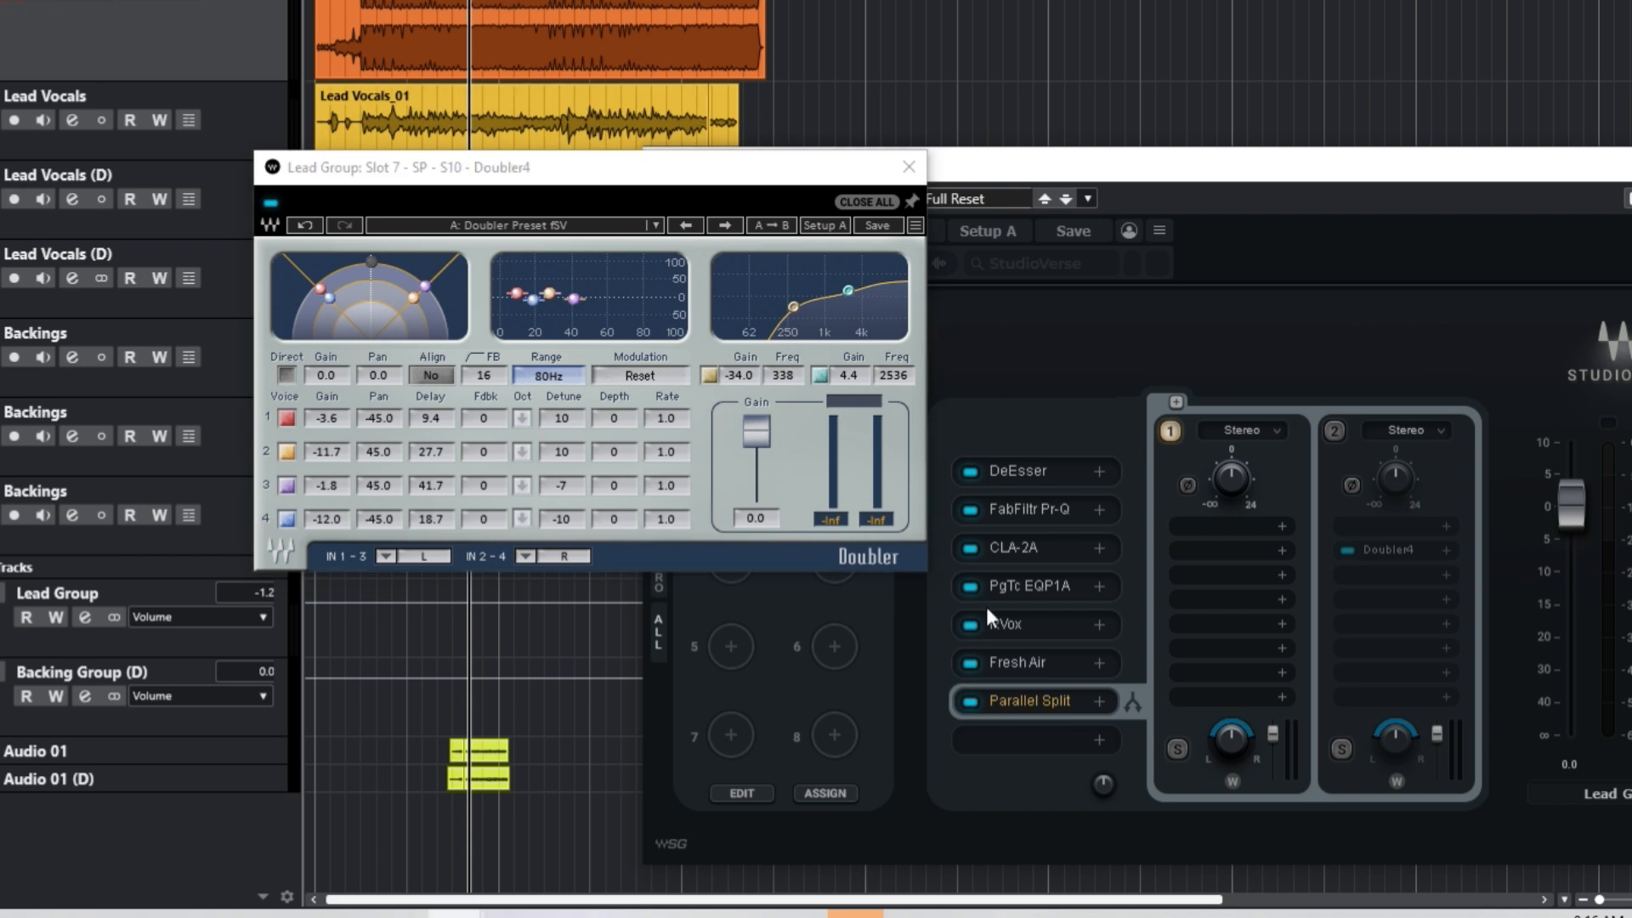
Step: Enable chain 2, lower its output level, nudge Doubler's high EQ band, and close Doubler
click(1334, 431)
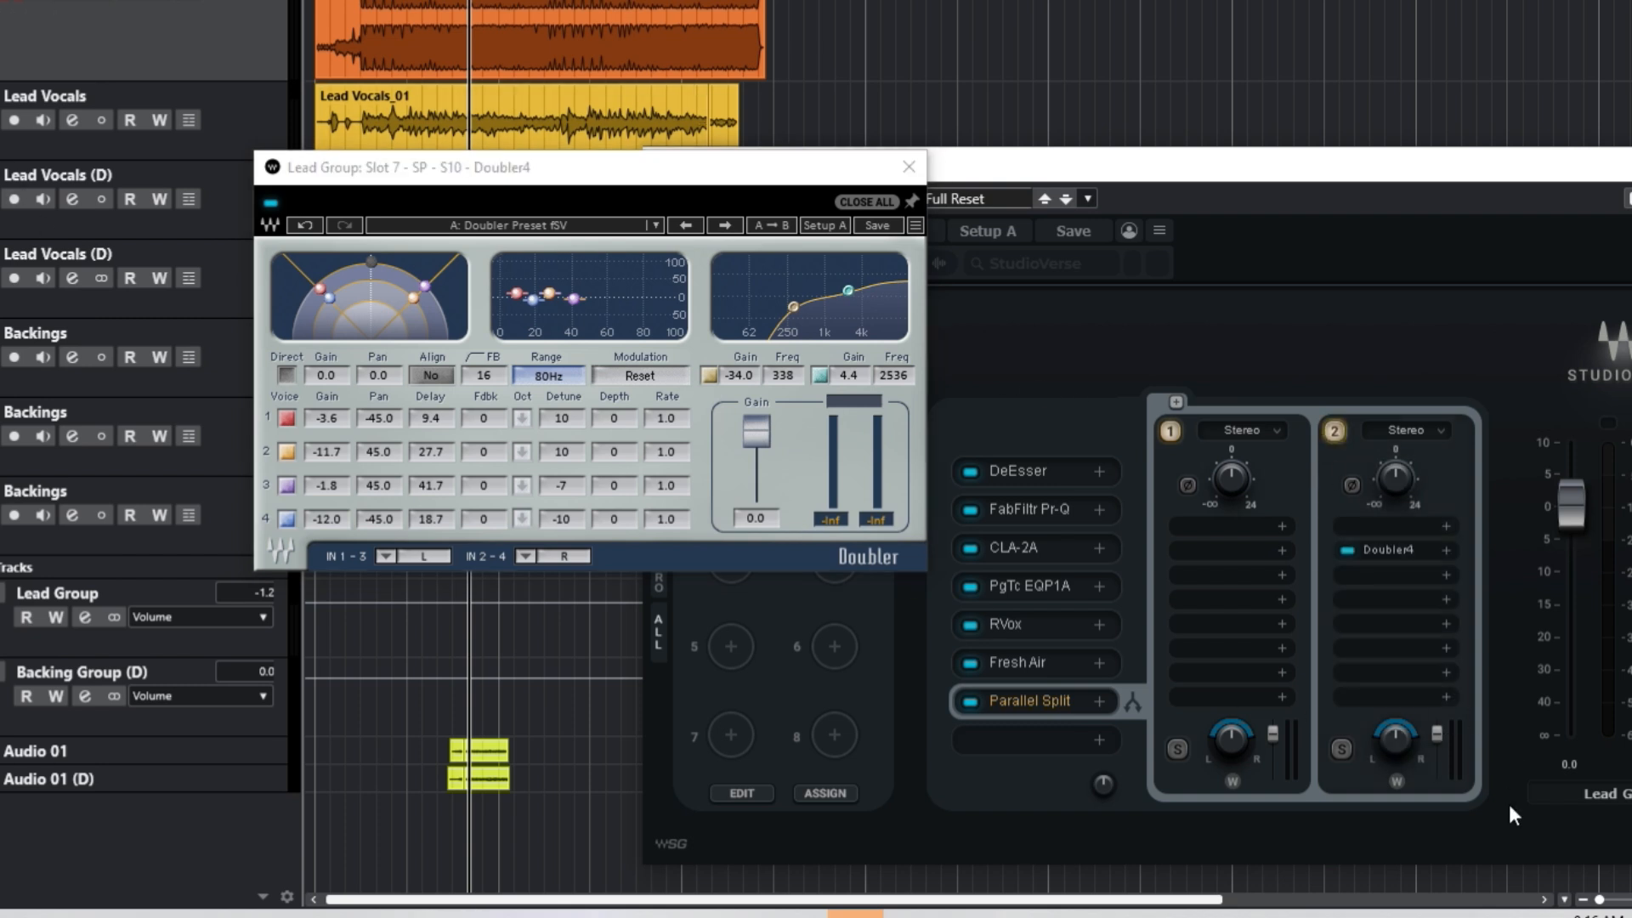
drag(1437, 733, 1439, 757)
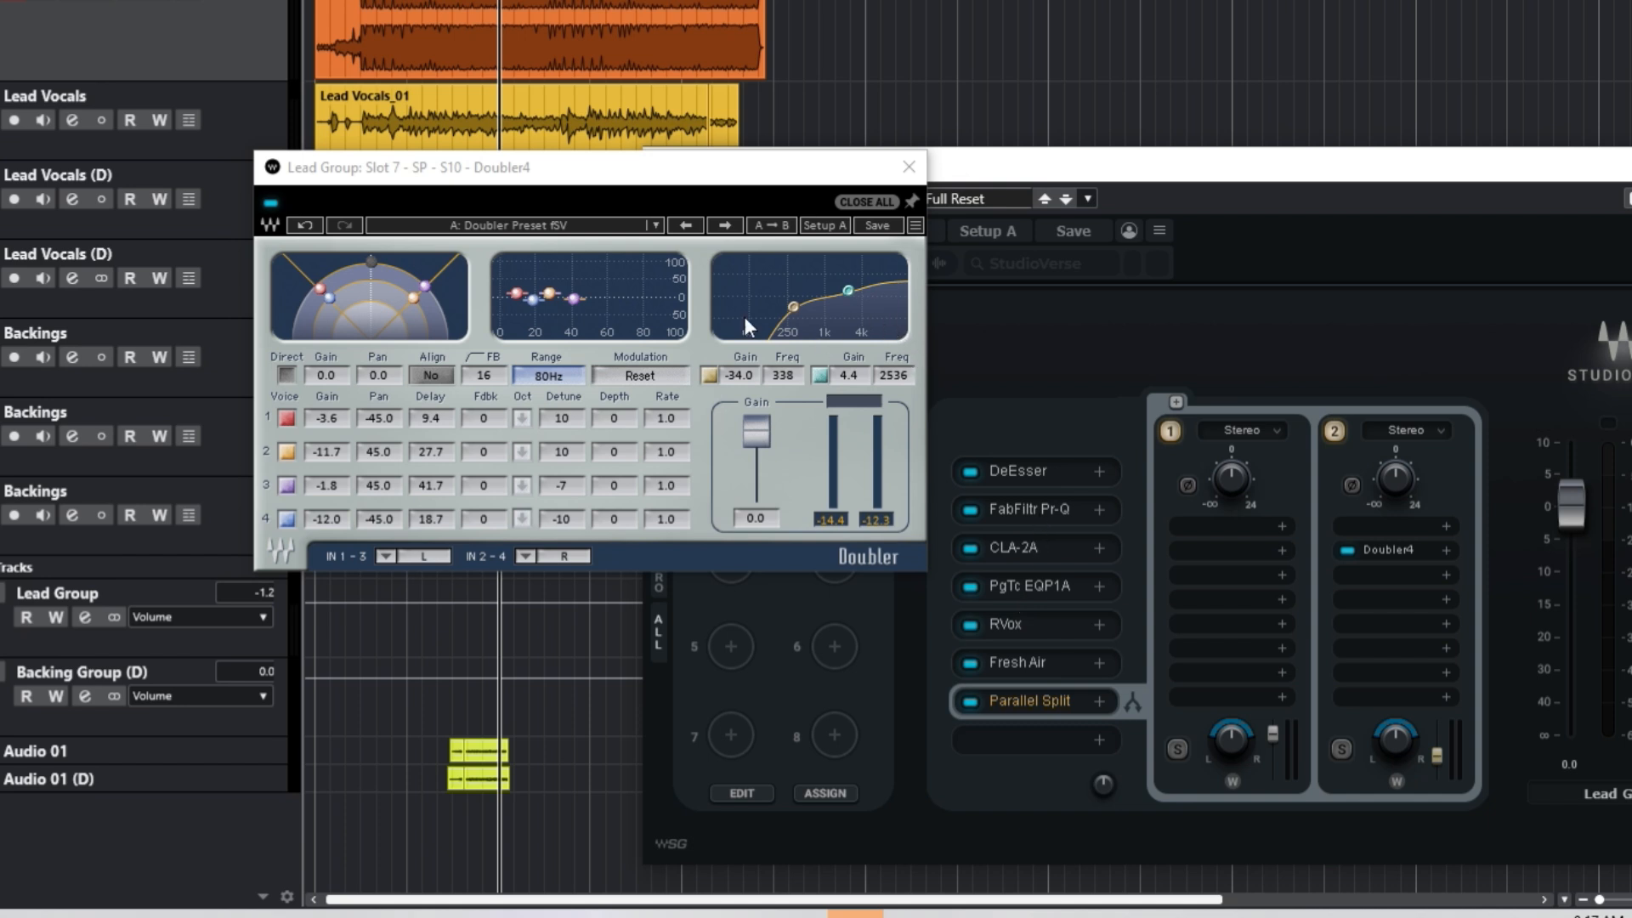
drag(847, 291, 849, 290)
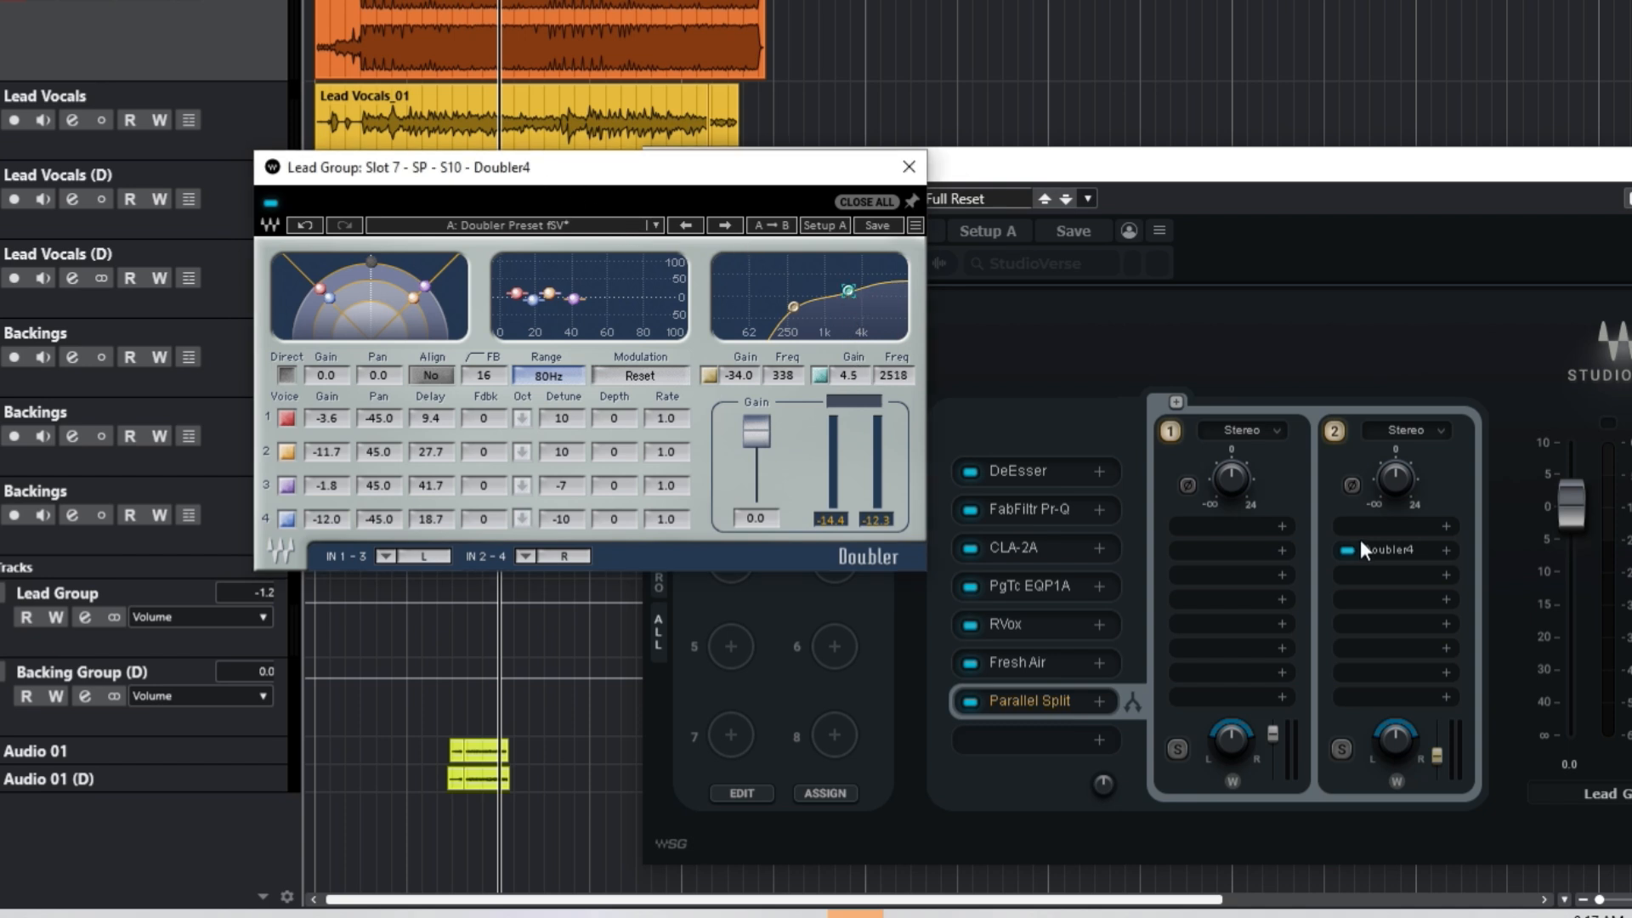
click(1028, 170)
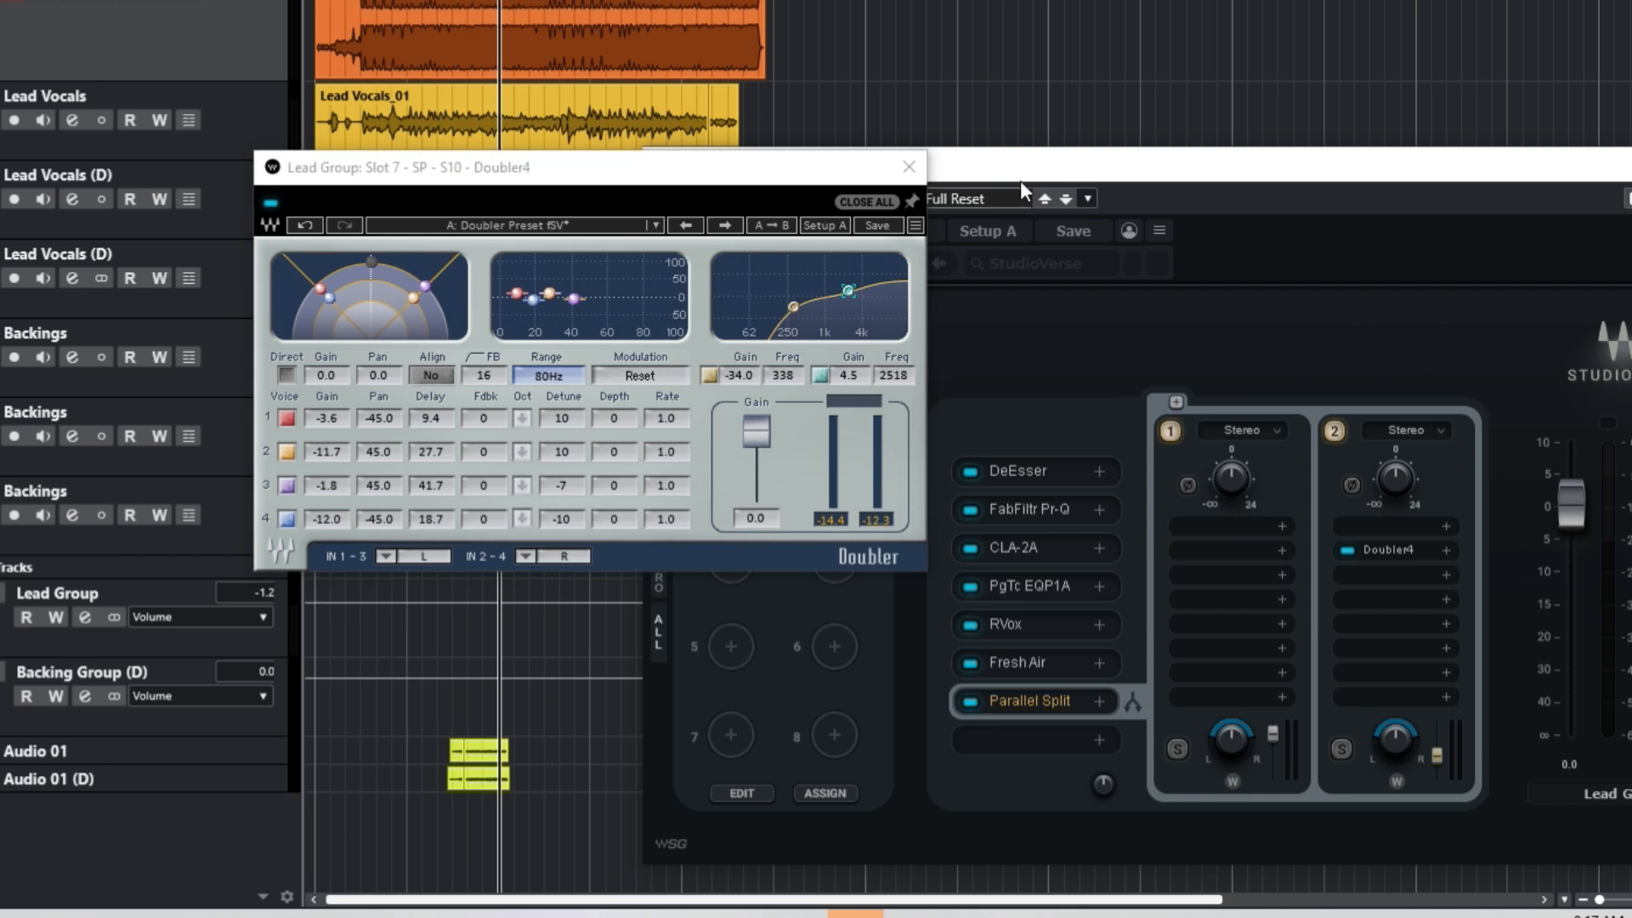
click(909, 167)
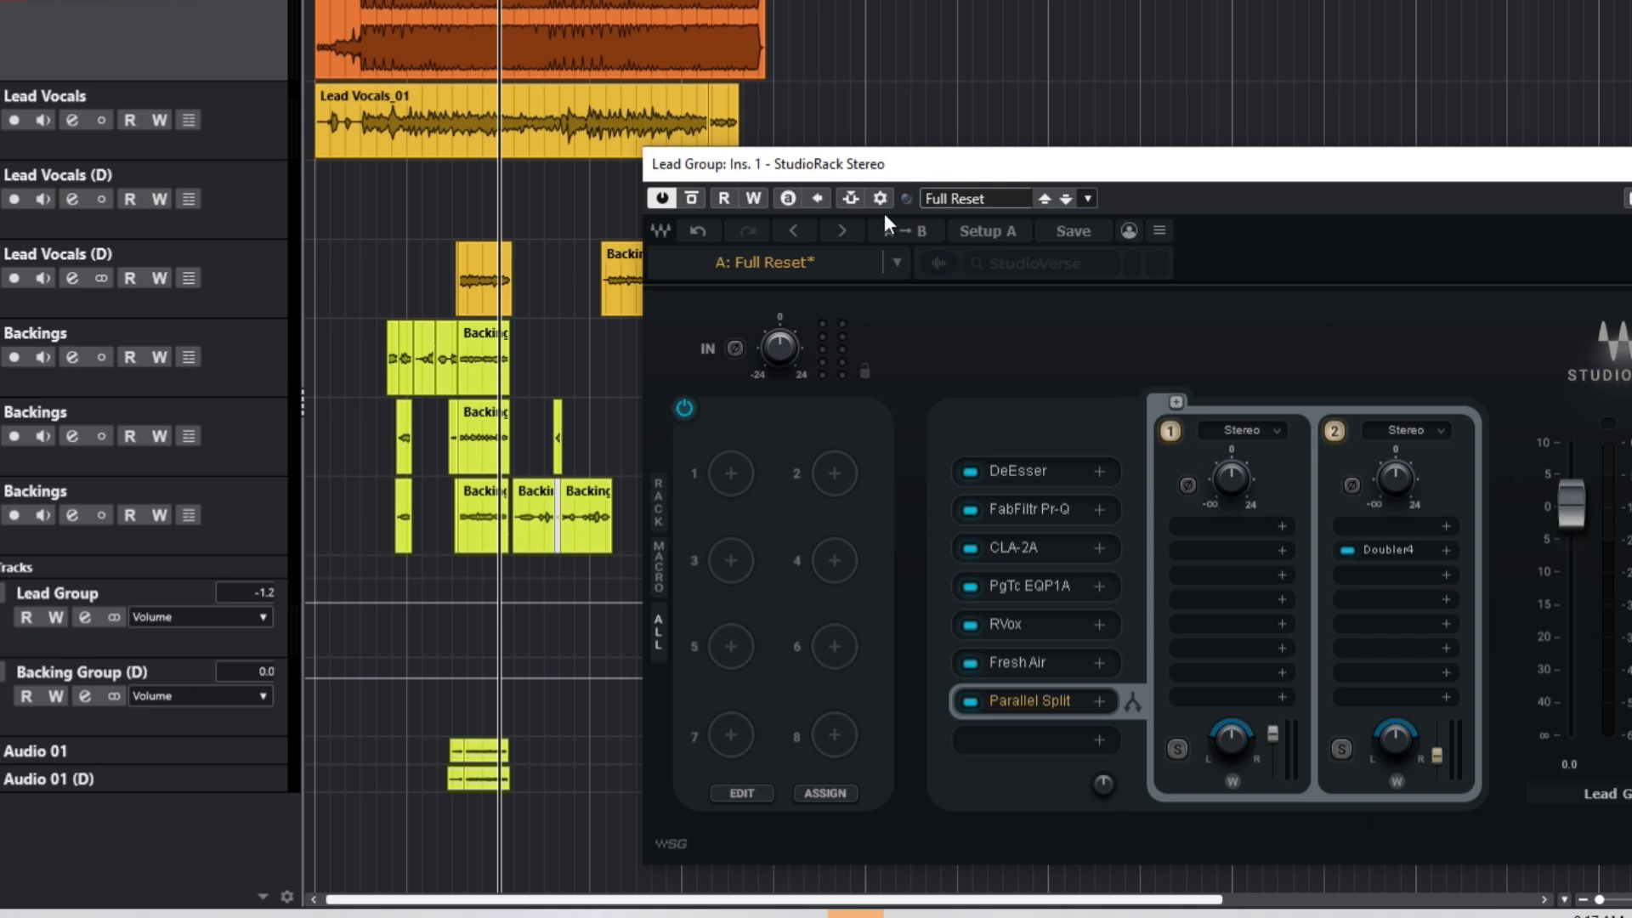
Step: Add another Parallel Split and load ValhallaVintageVerb on its enabled second chain
click(1042, 737)
click(1077, 585)
click(1336, 431)
click(1366, 529)
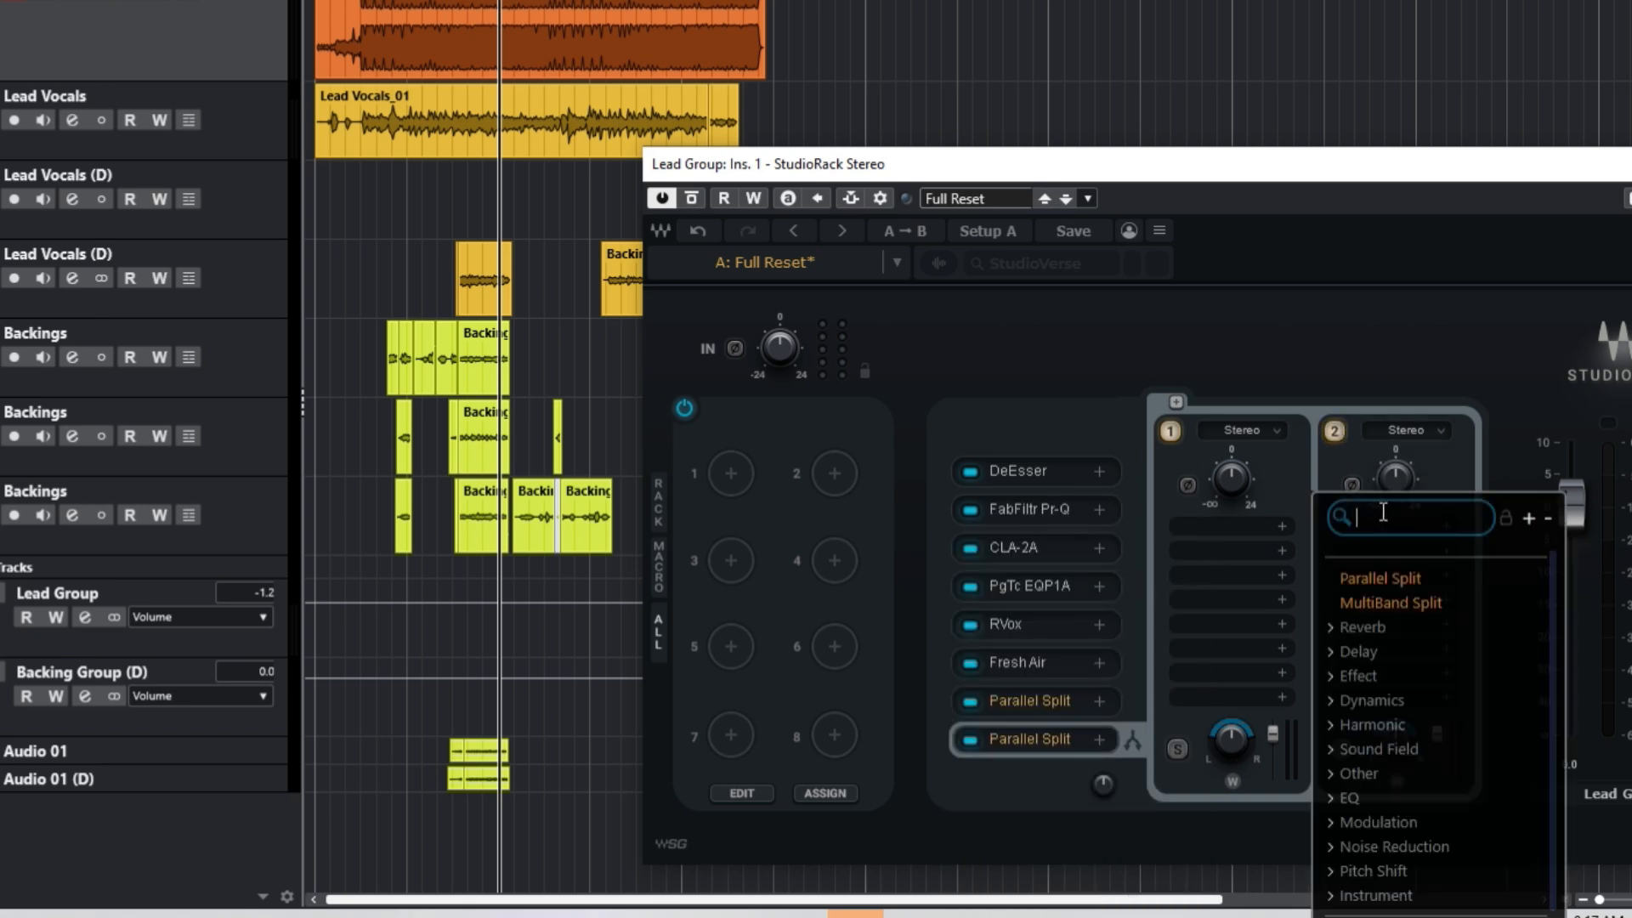
text(val)
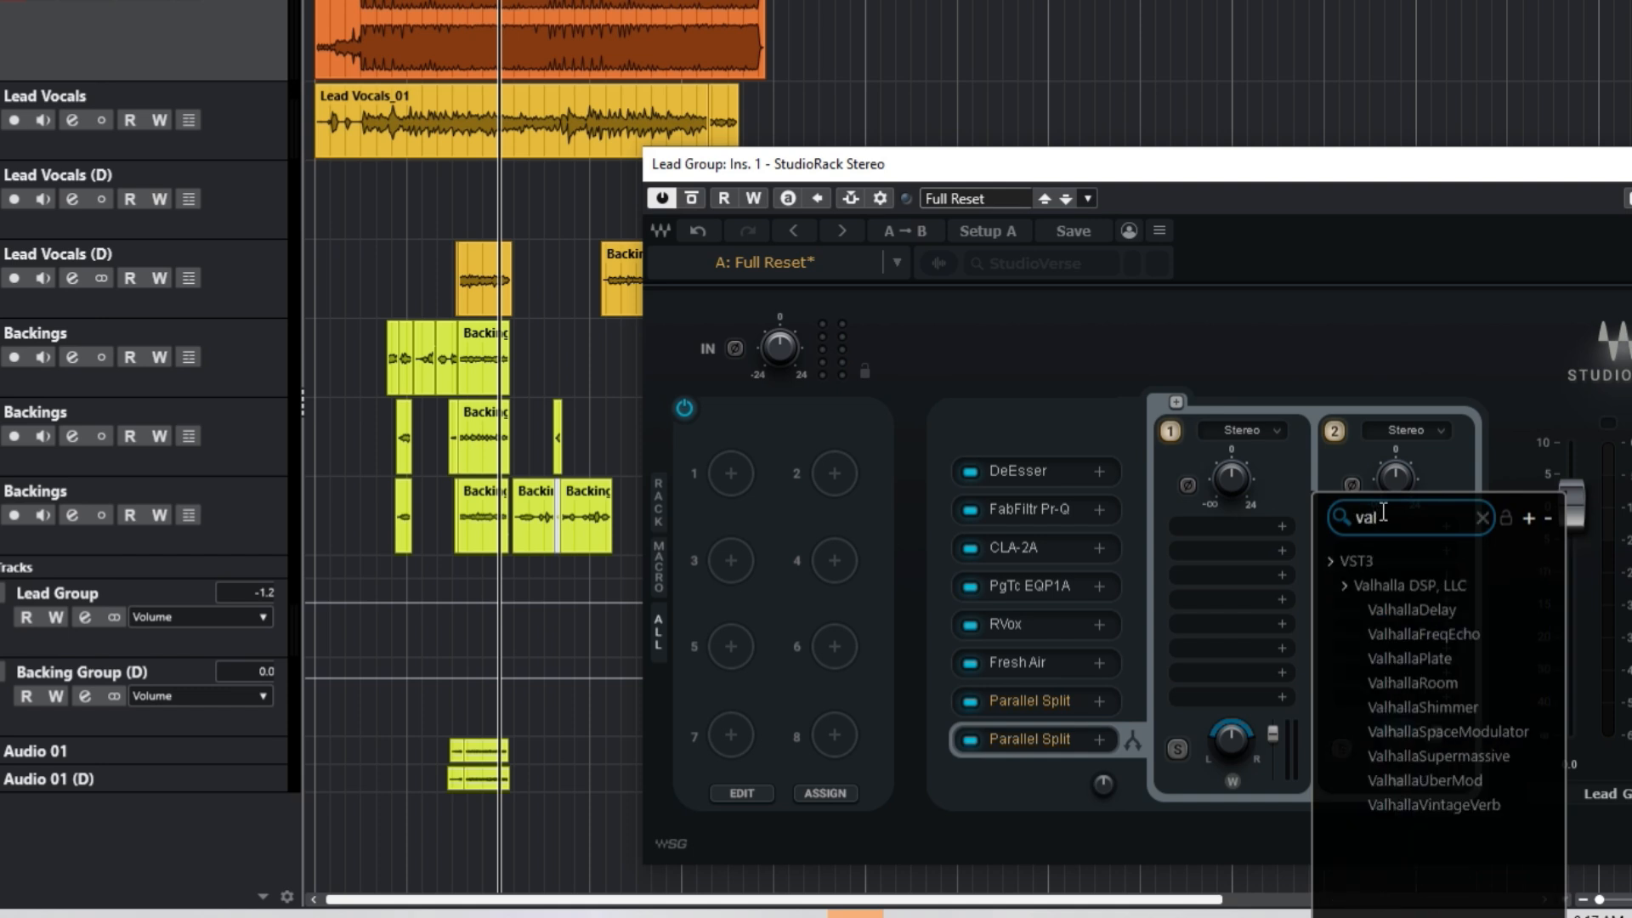
click(1481, 807)
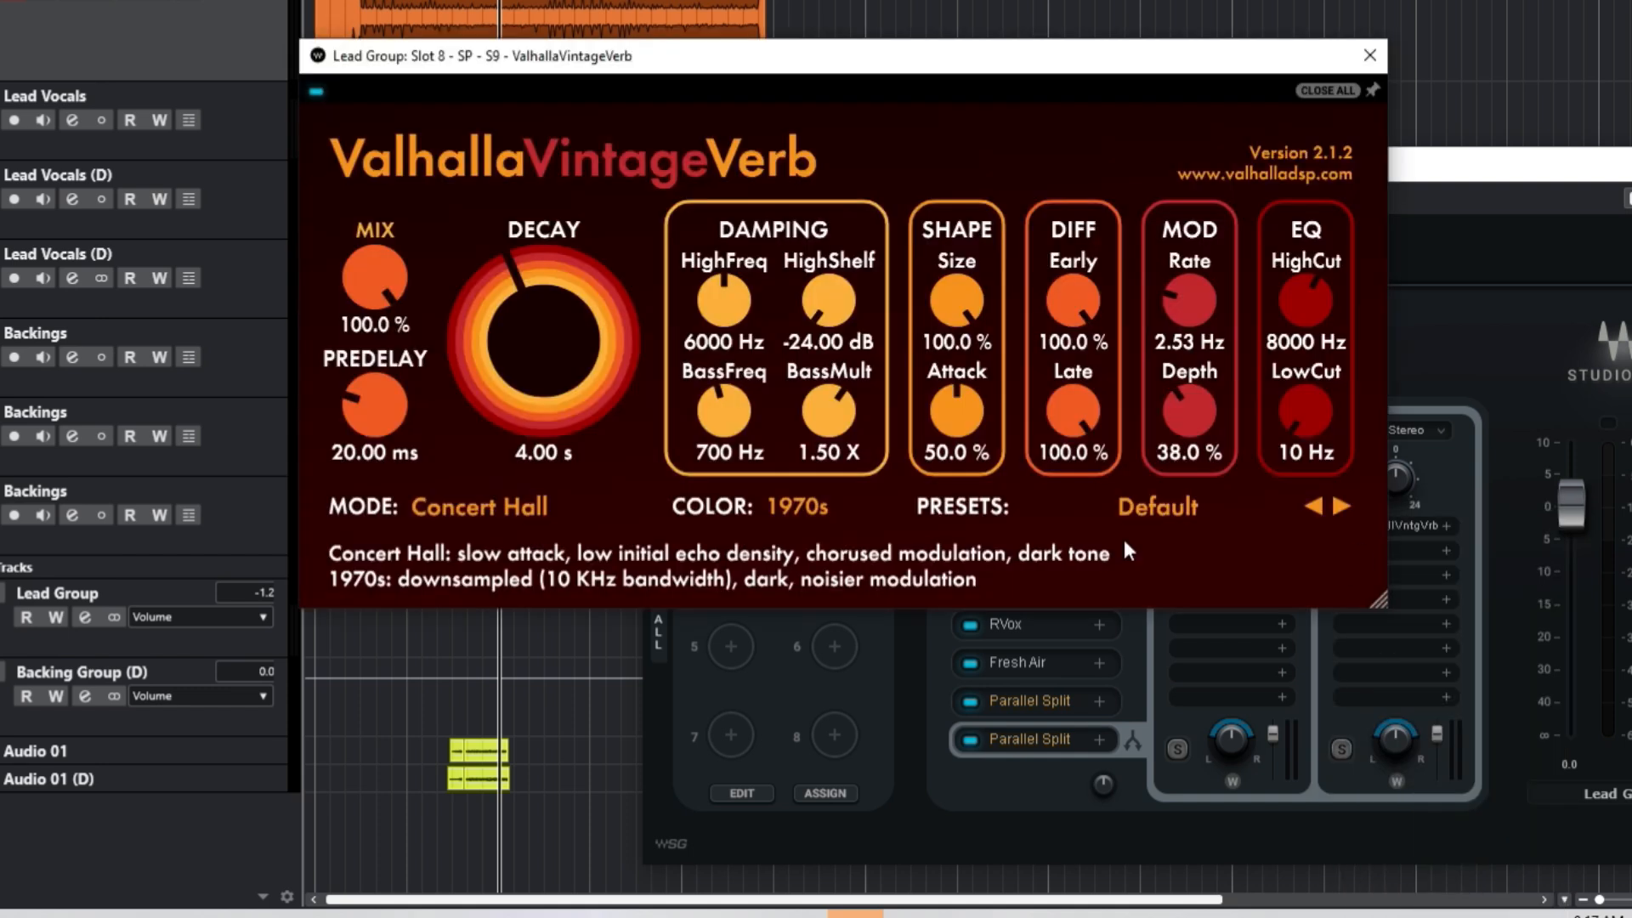
Step: Set VintageVerb to 1980s colour, 2.25 s decay, 35.48 ms predelay, 380–9730 Hz EQ, then close it
click(816, 509)
click(813, 544)
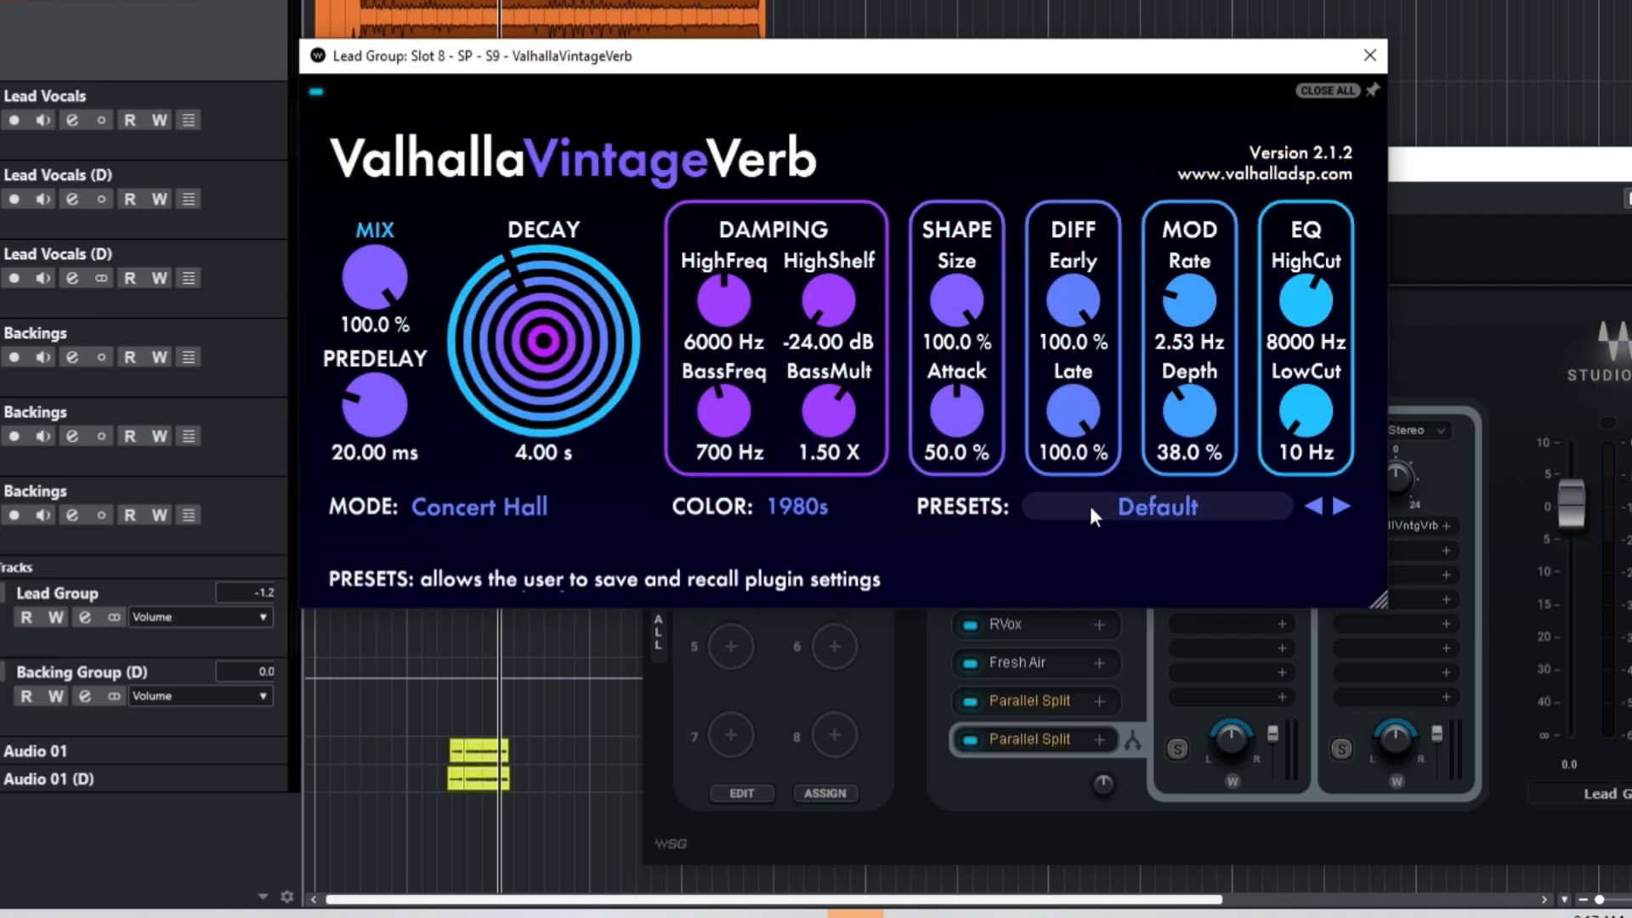
scroll(509, 361, down, 5)
scroll(509, 360, up, 1)
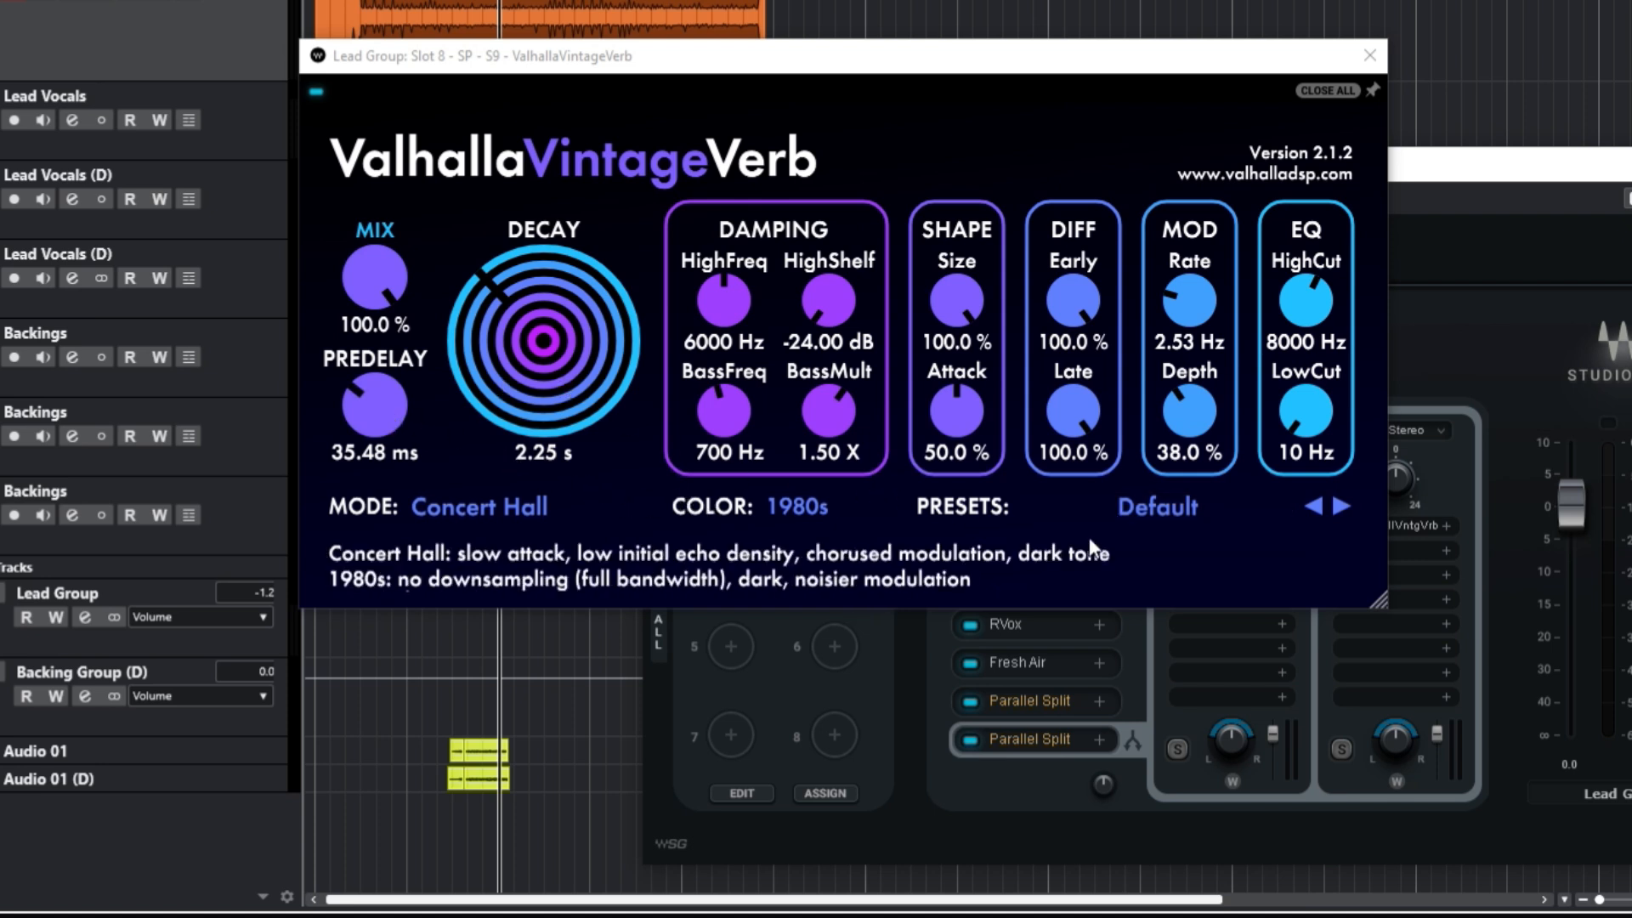
drag(859, 72, 764, 146)
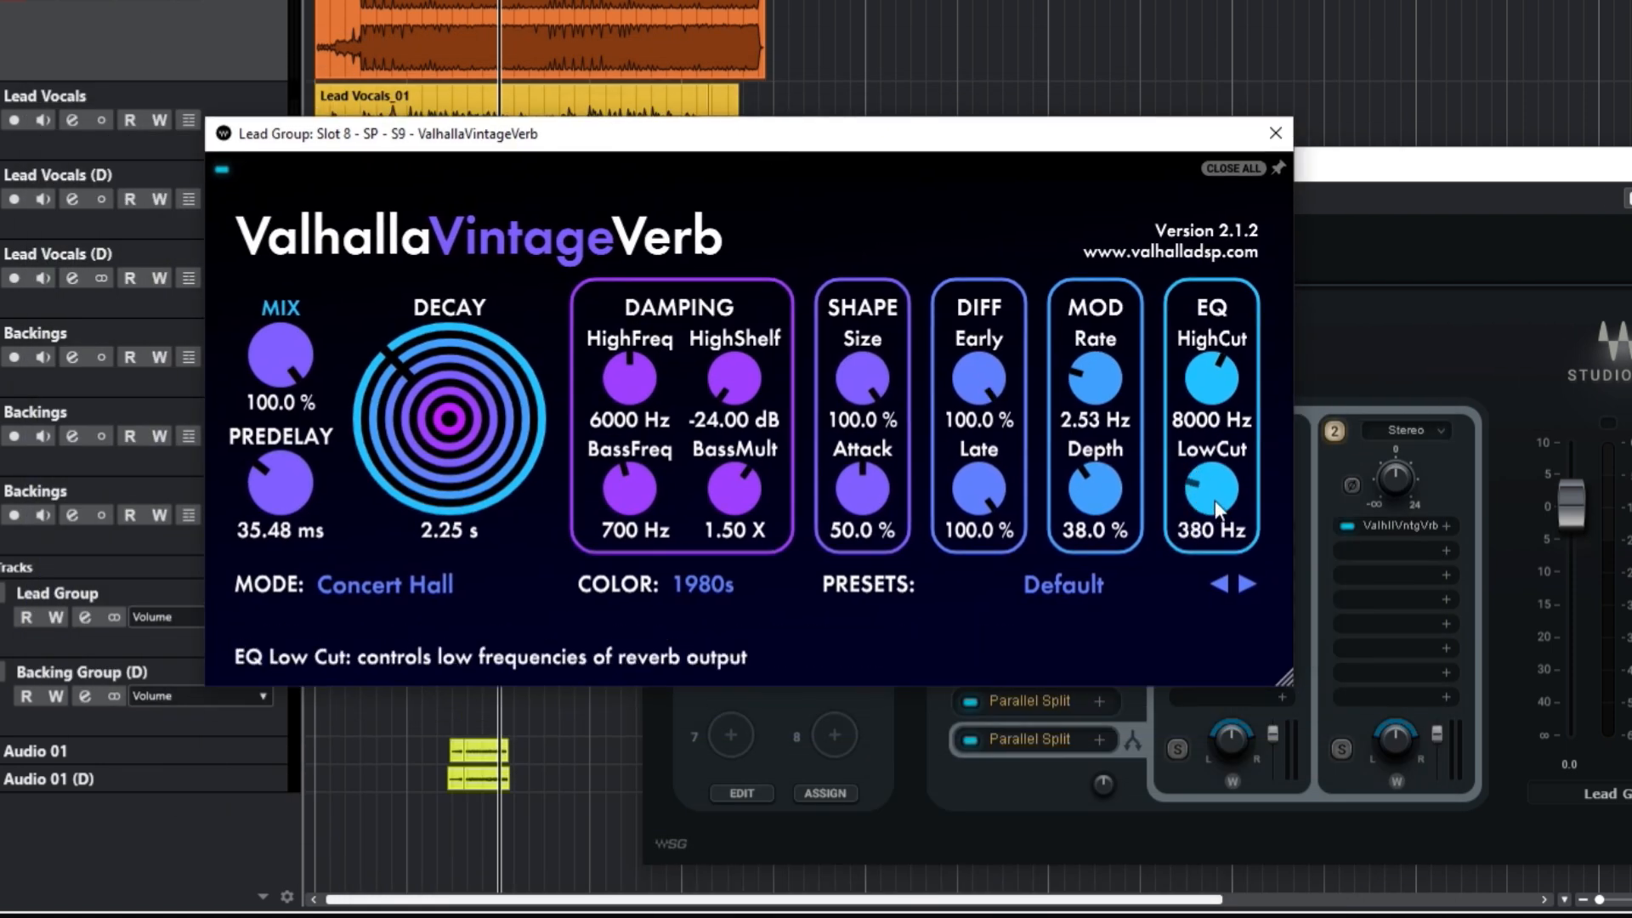
drag(1194, 392, 1201, 377)
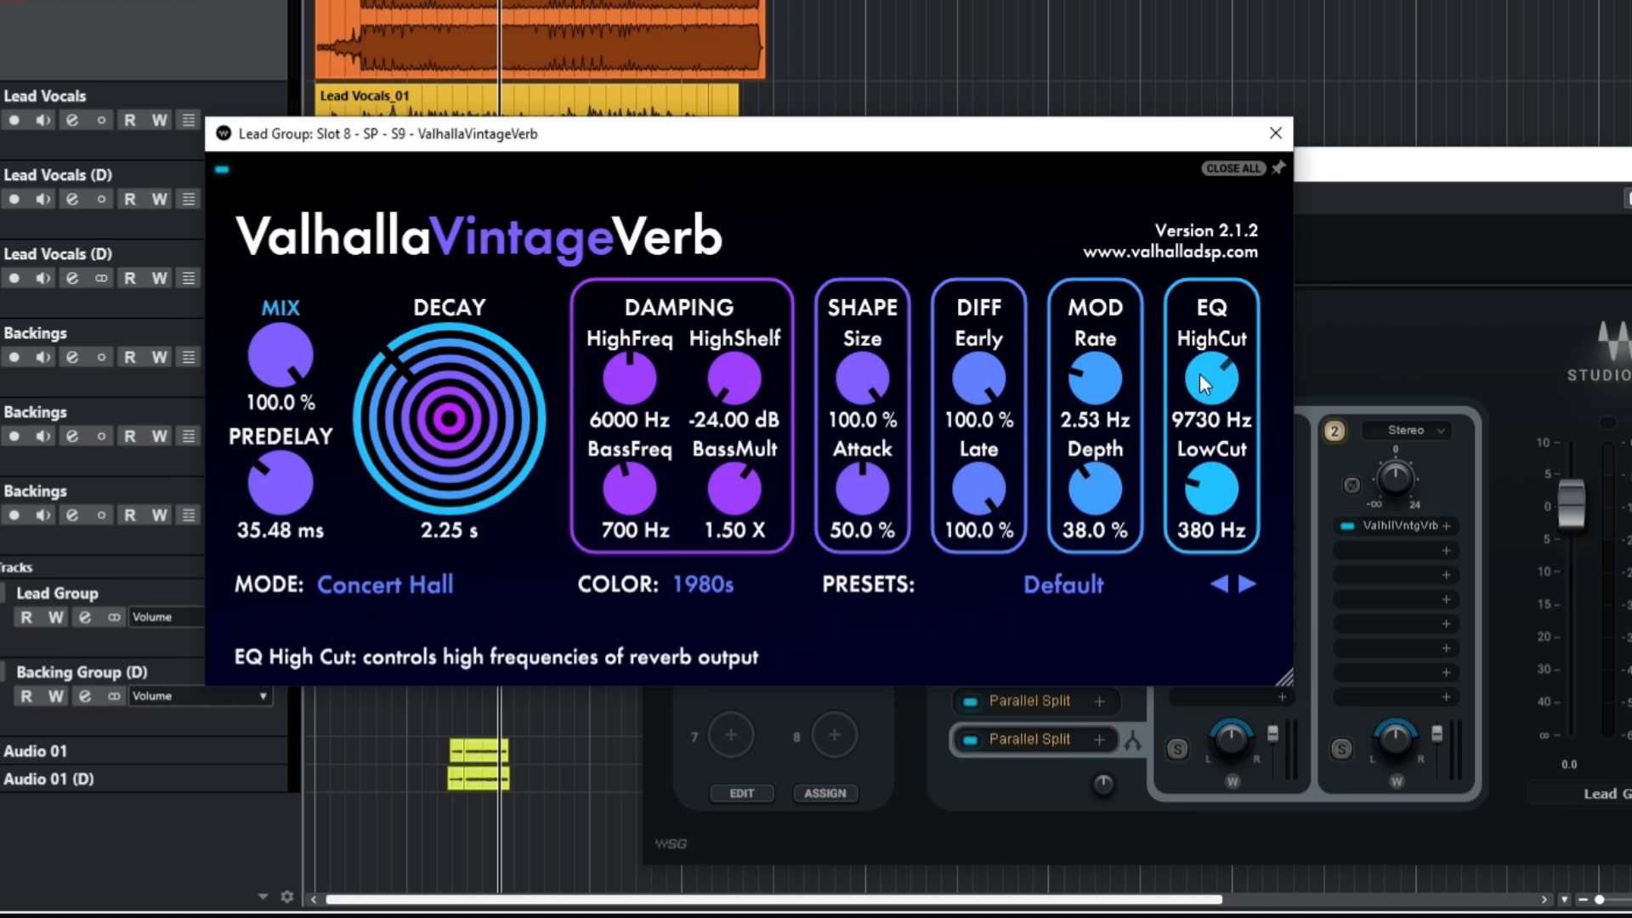
click(1275, 133)
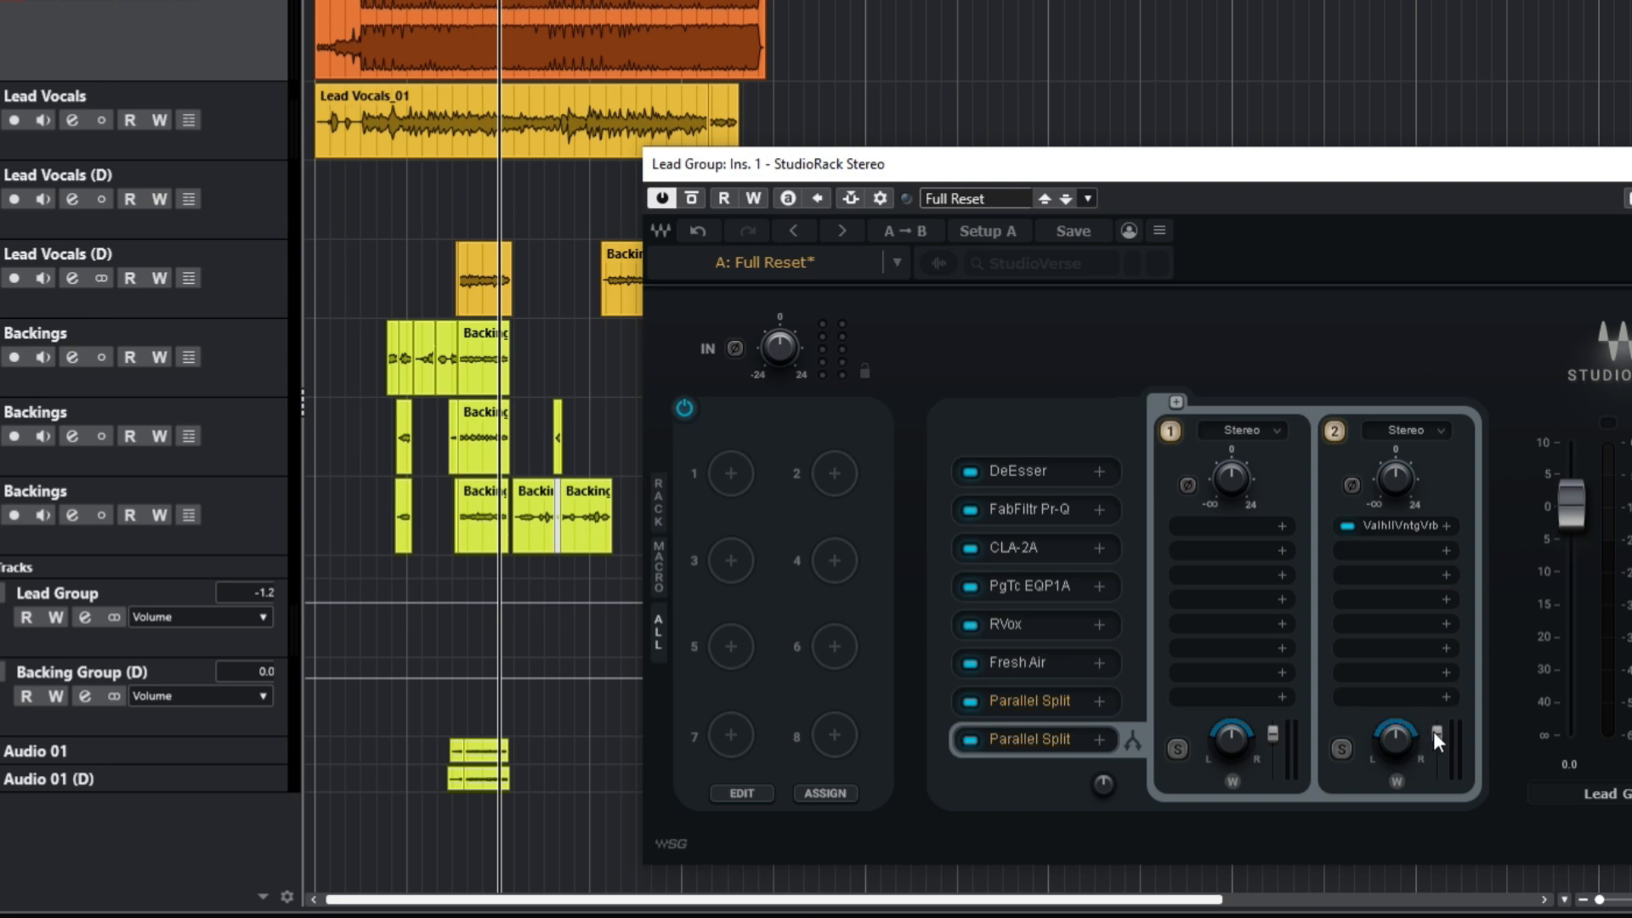
Step: During playback, enter chain 2's output as -16, then -17.0, and move the rack window up
drag(1436, 733, 1437, 750)
key(space)
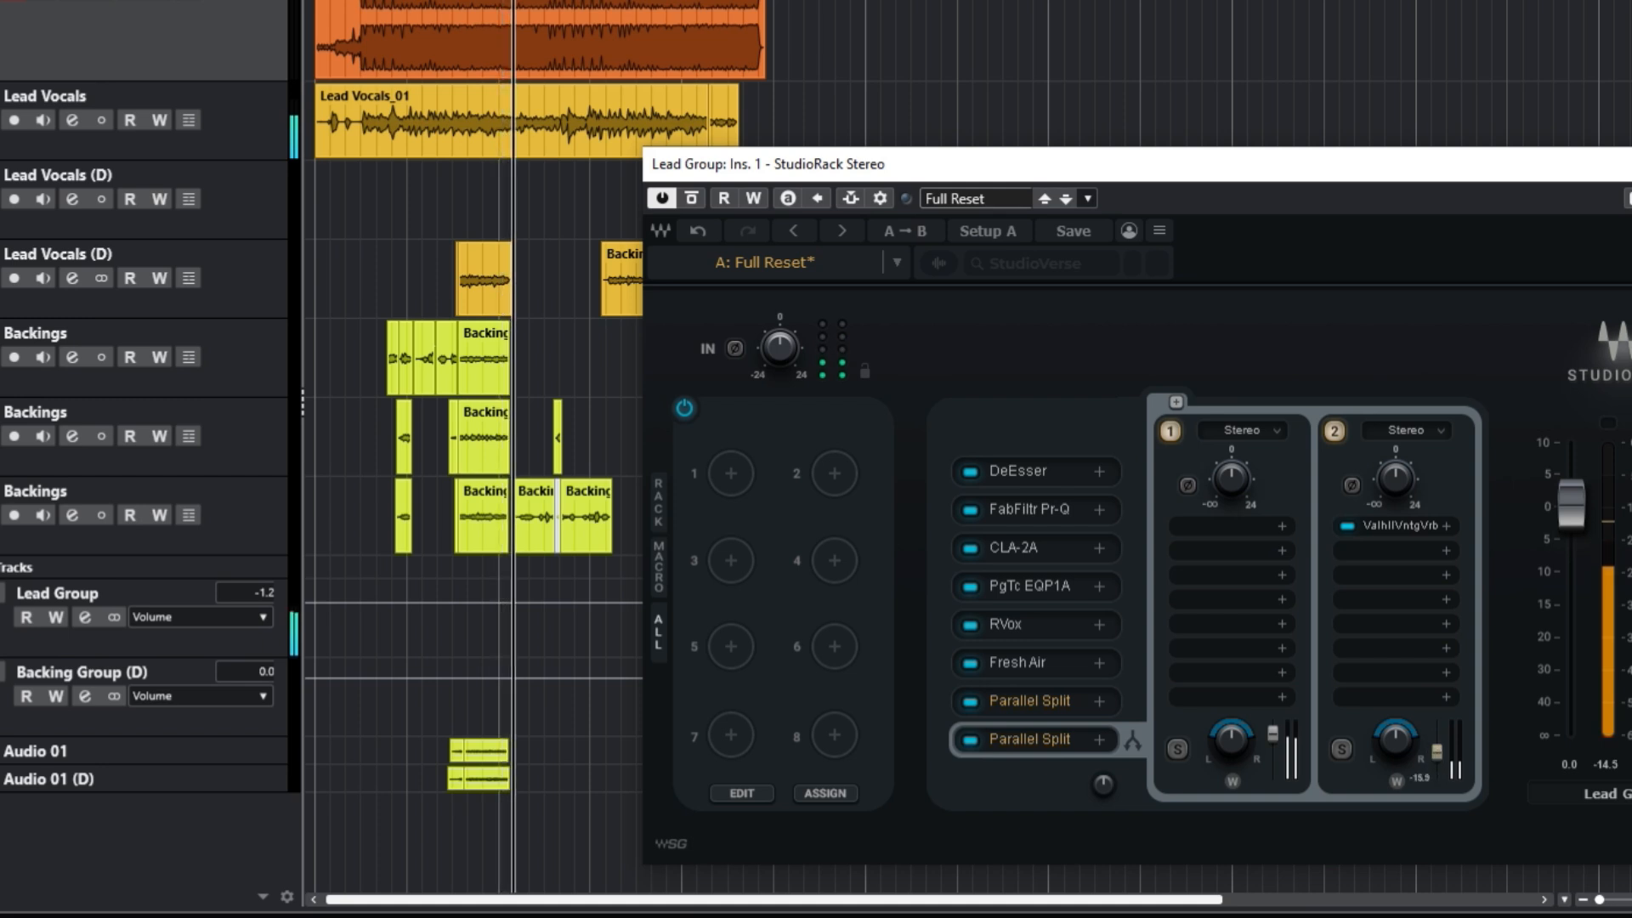
double_click(1441, 752)
text(-16)
key(Return)
double_click(1431, 752)
text(-17)
key(Return)
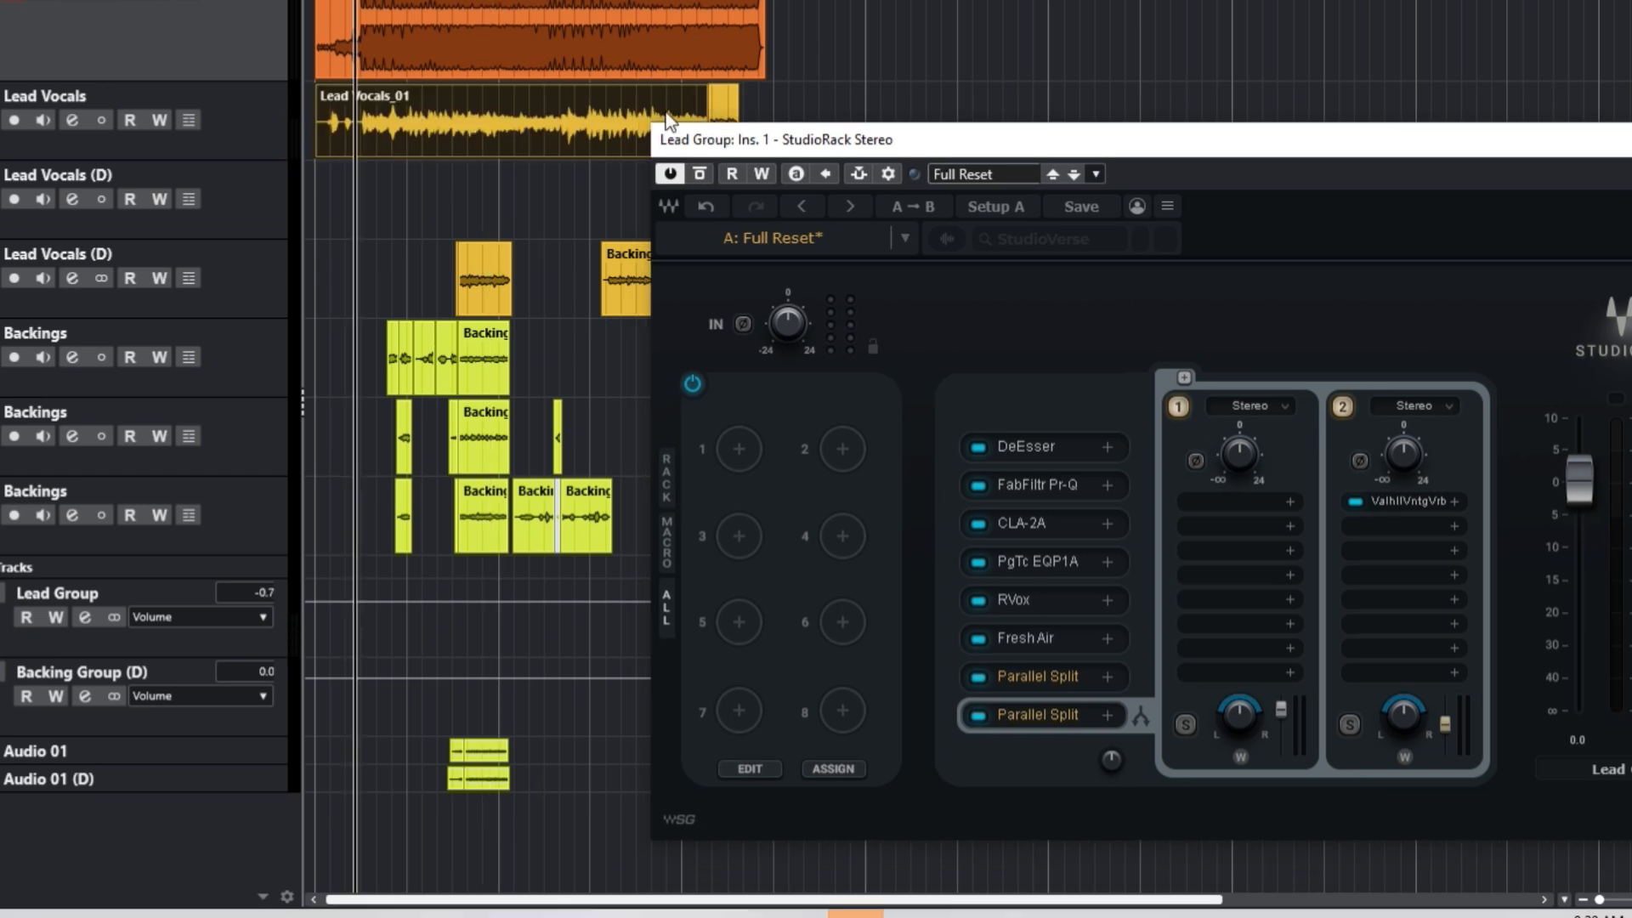
drag(670, 129, 486, 0)
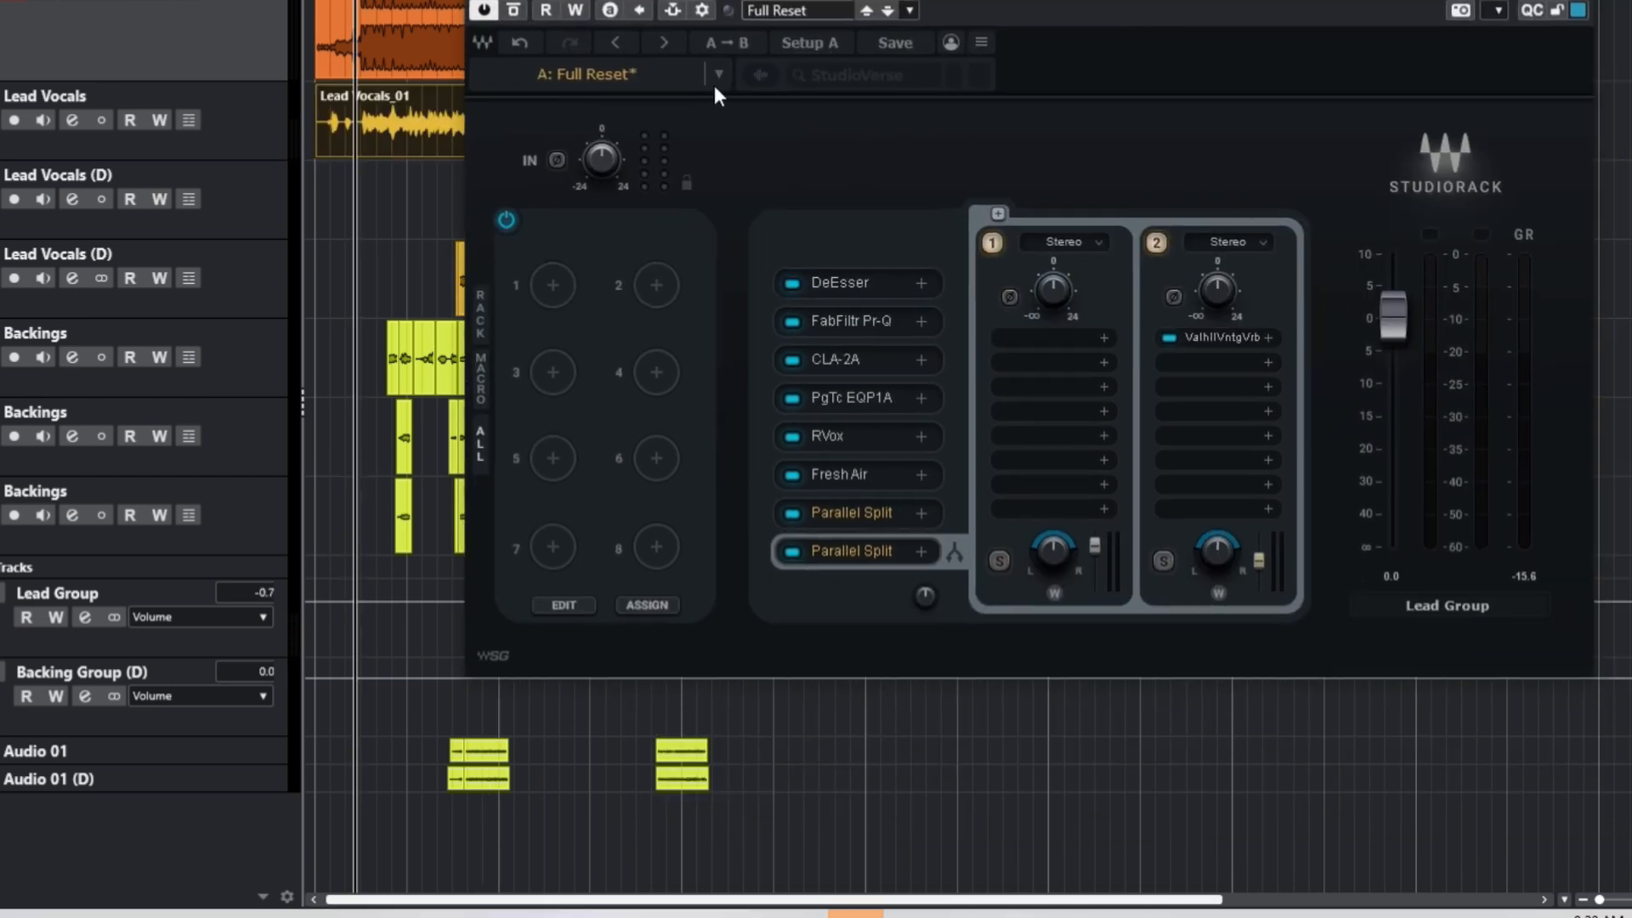
Step: Save the rack preset as 'Afrobeat Vocals' in the Desktop folder
click(881, 43)
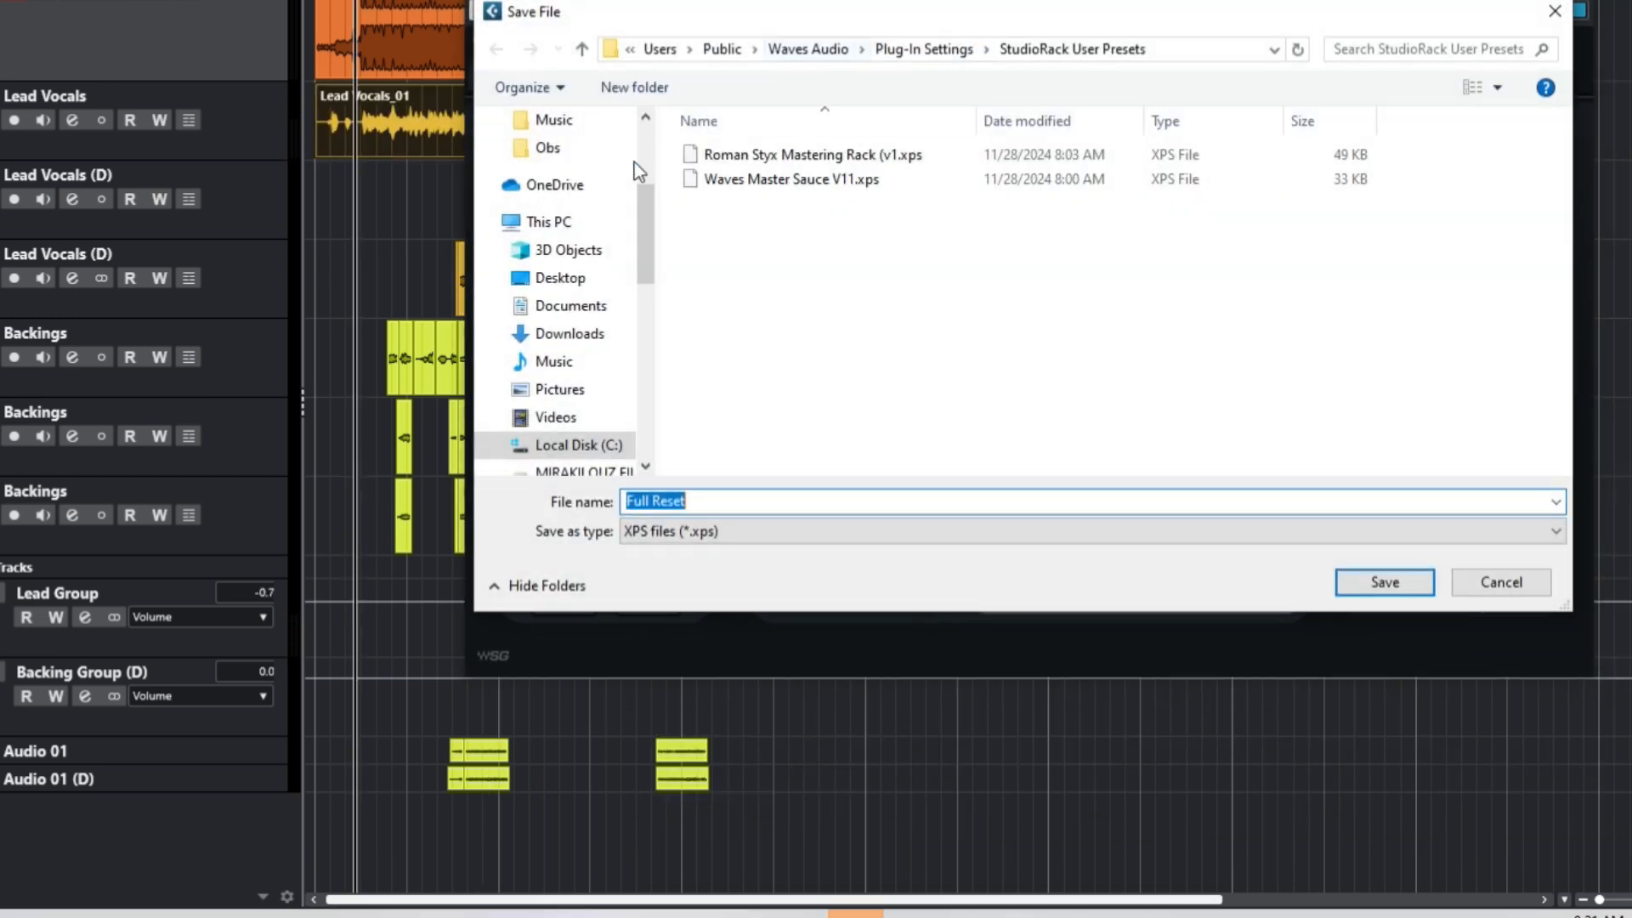
click(561, 278)
click(733, 490)
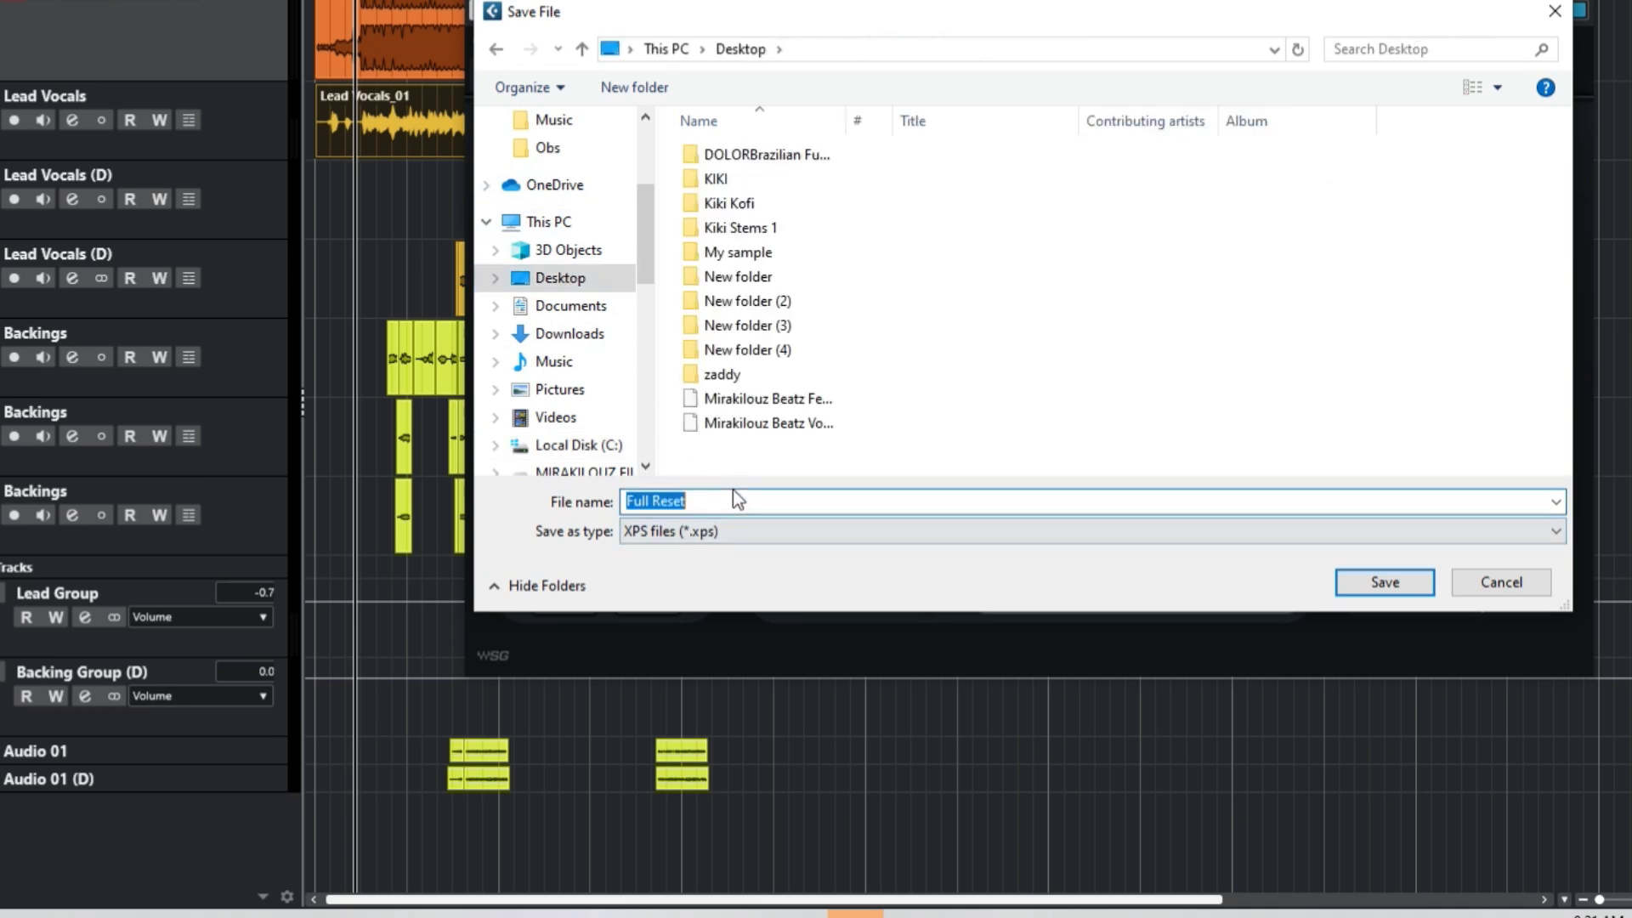
text(Afrobeat Voca)
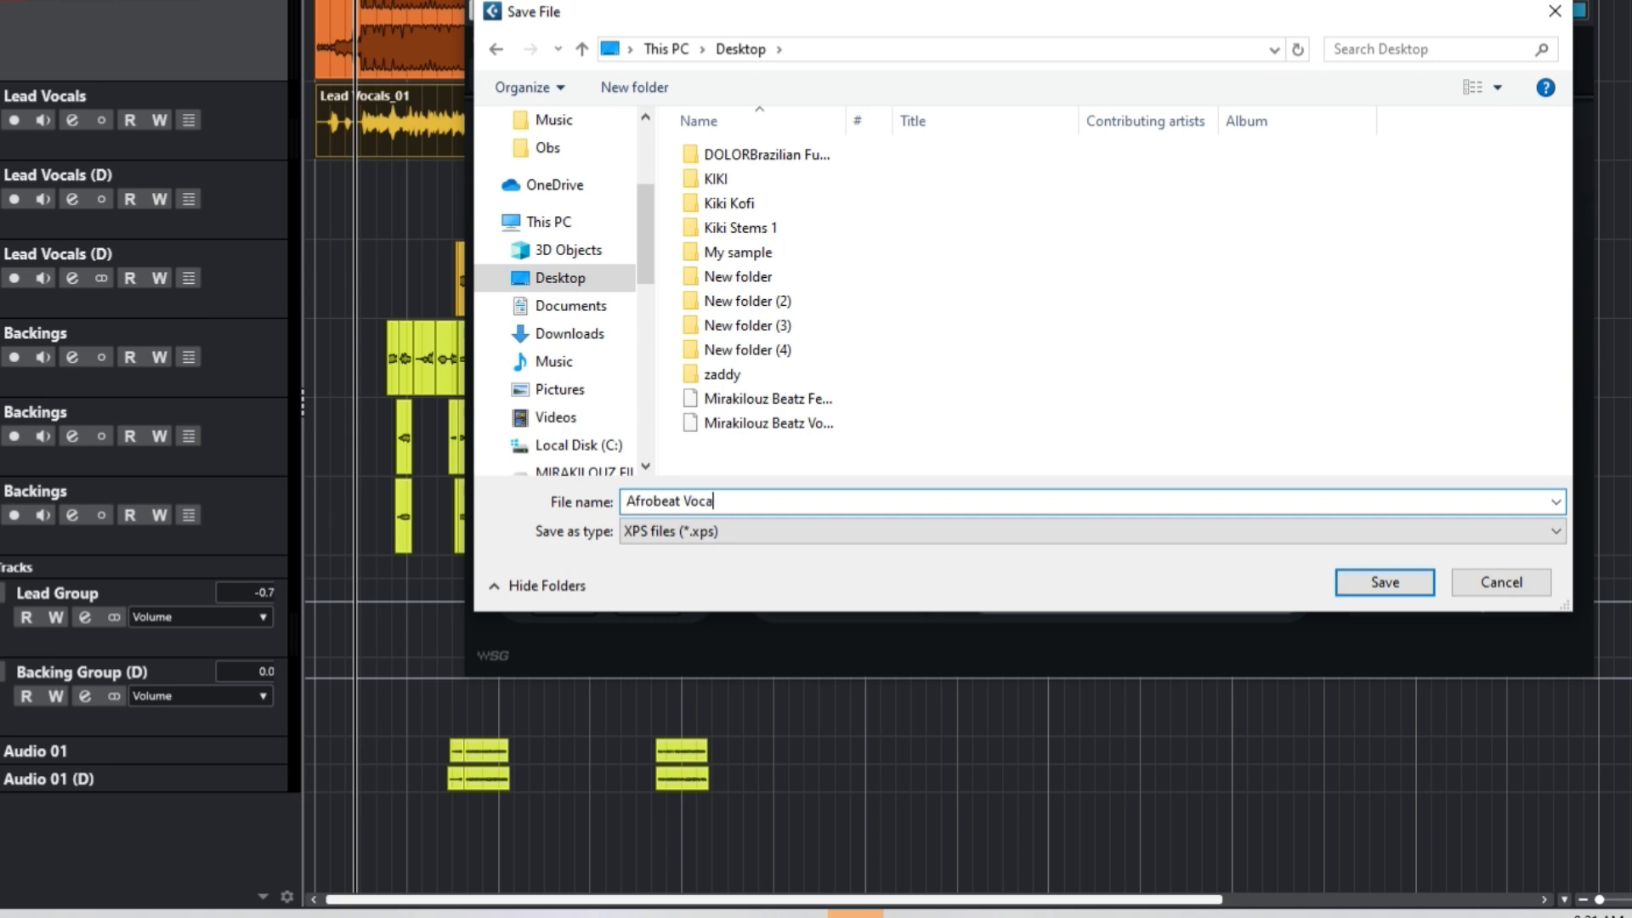
text(ls)
key(Return)
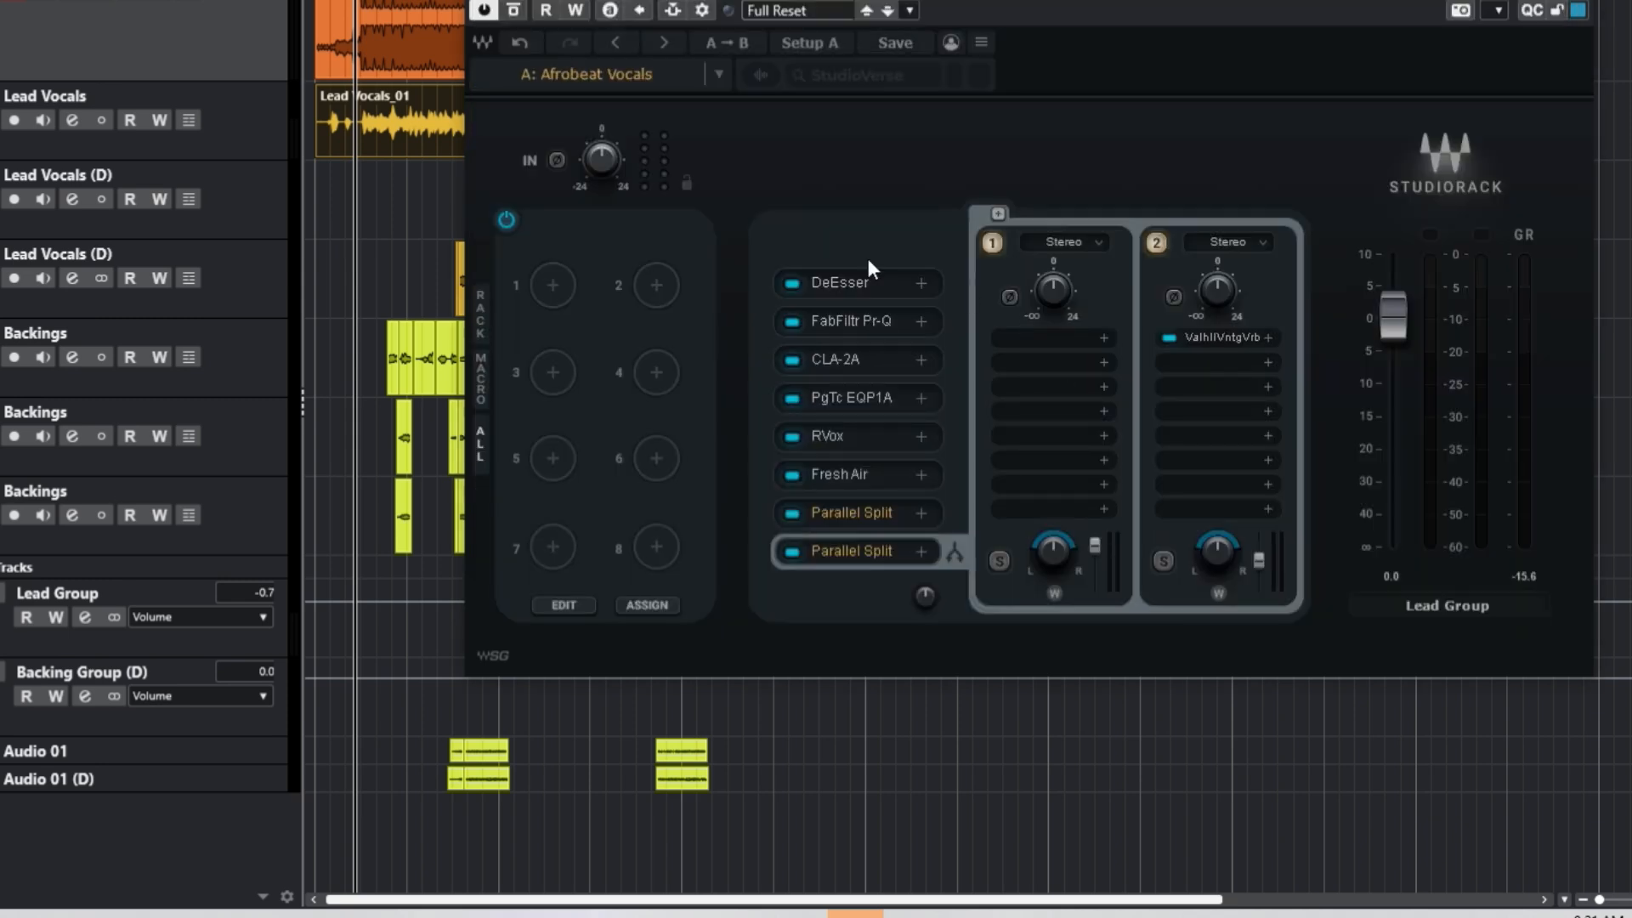
Step: Open the Load > Preset File dialog from the rack preset options, then cancel it
click(665, 84)
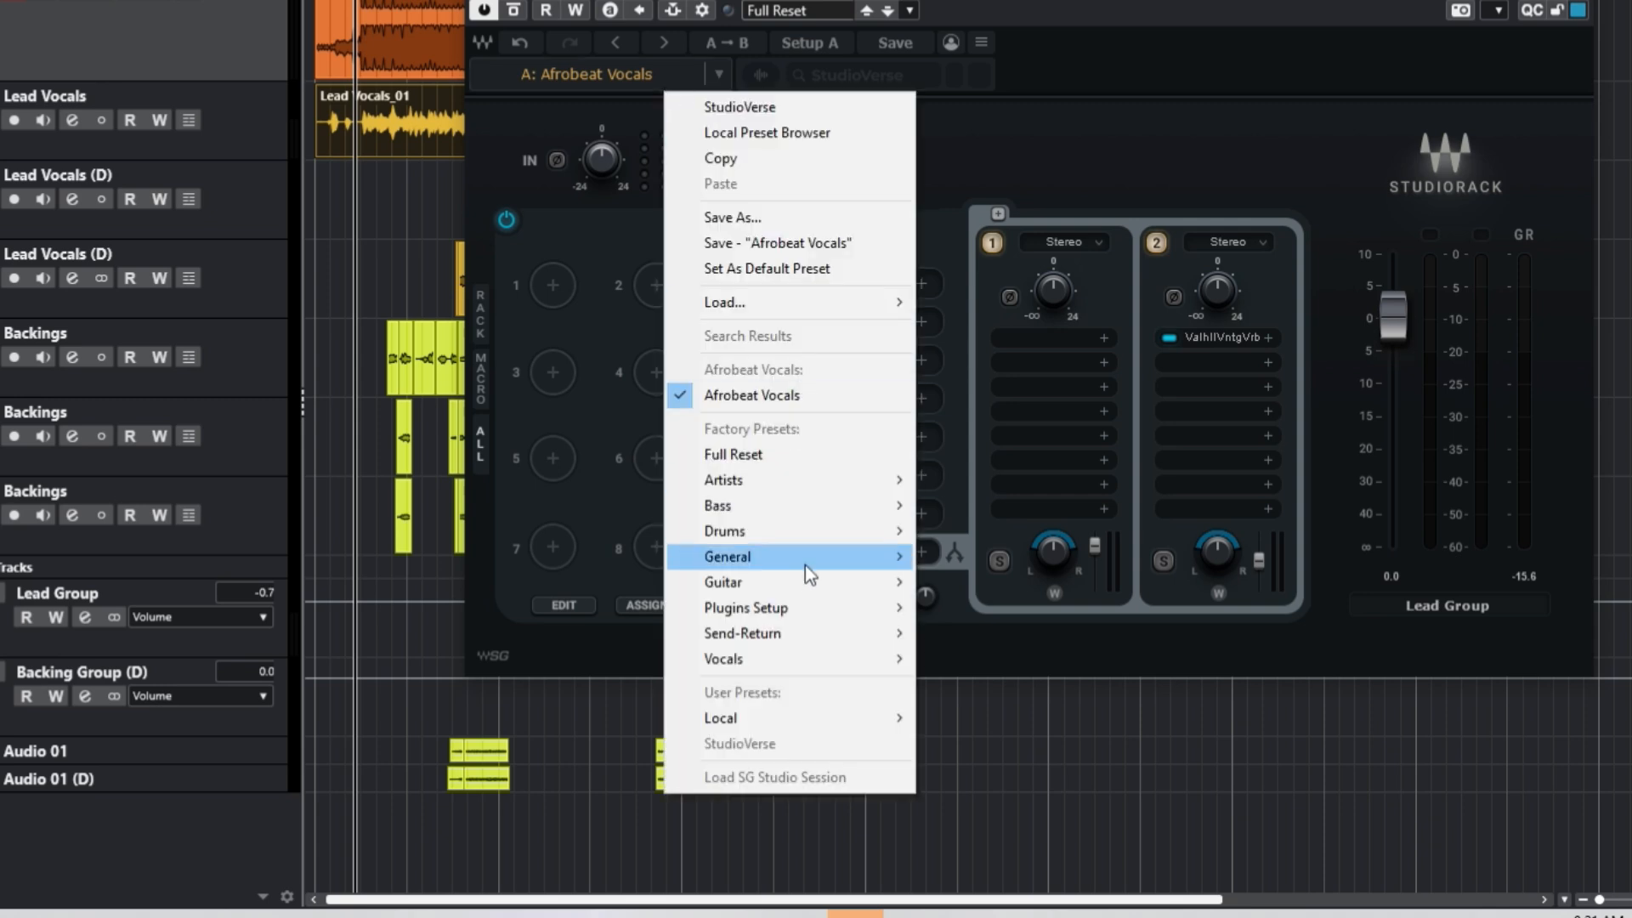
mouse_move(787, 303)
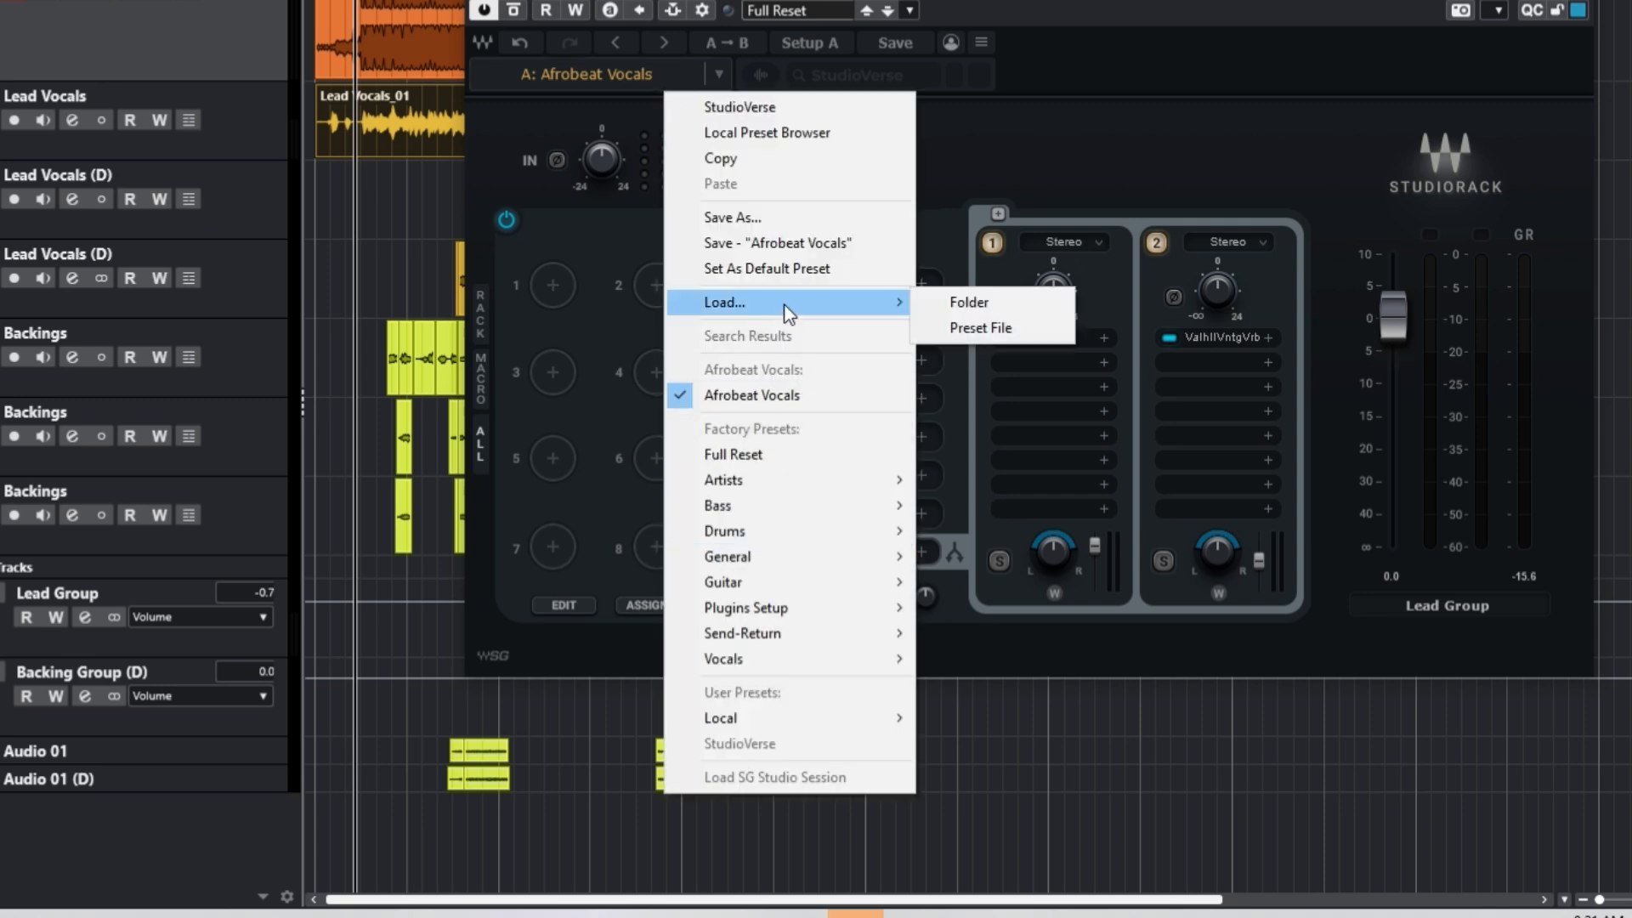
click(935, 325)
click(935, 327)
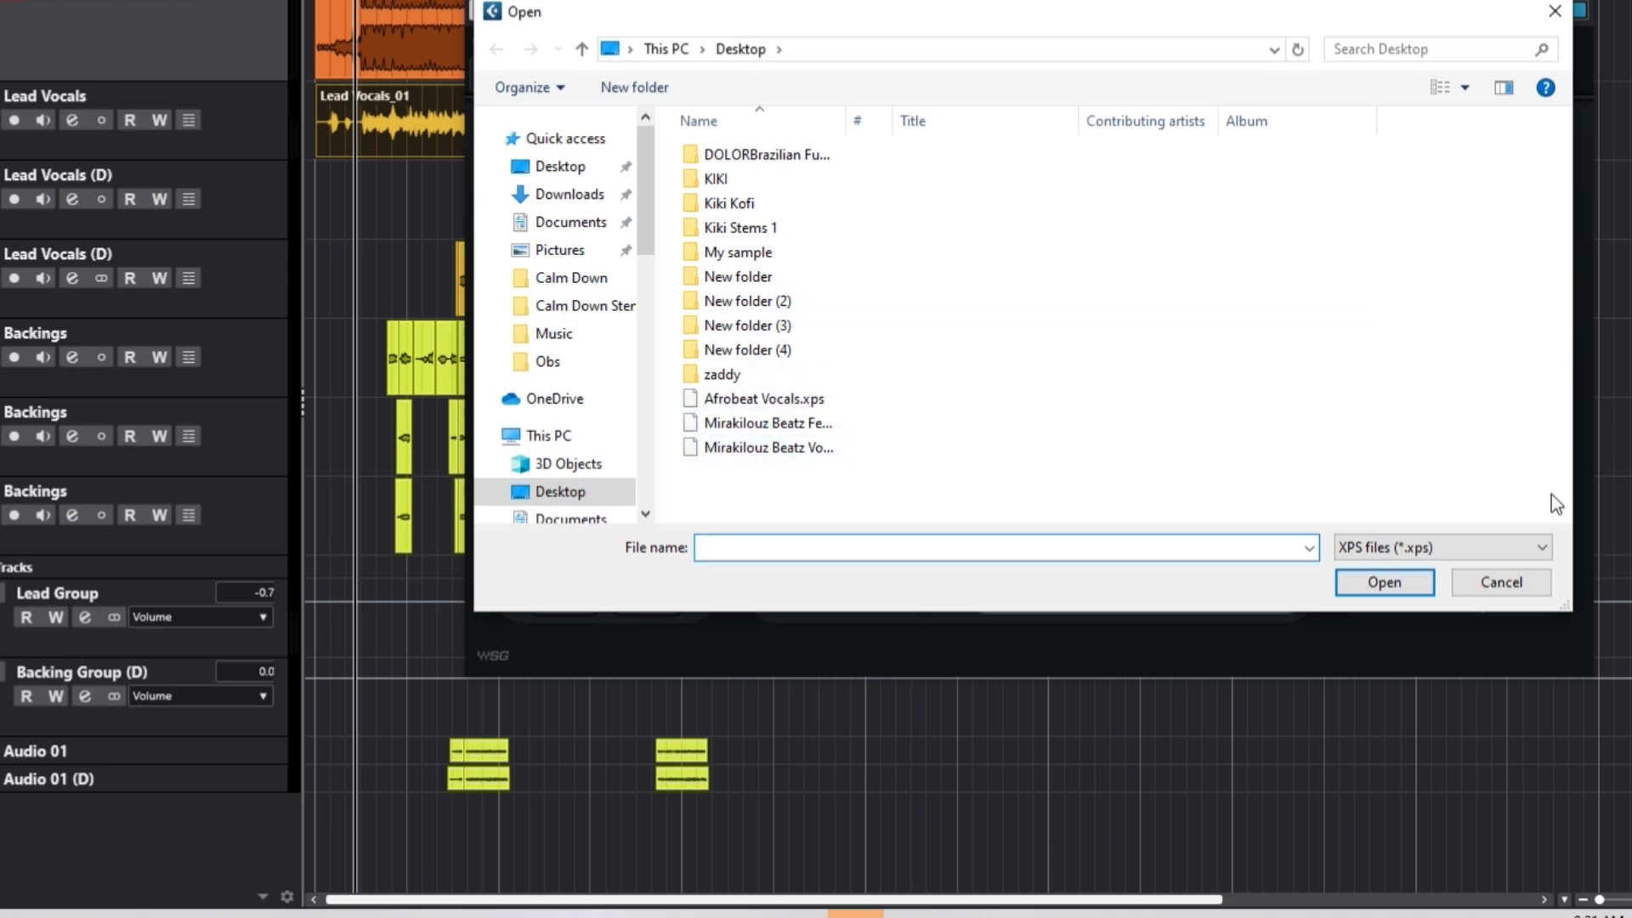
click(1502, 578)
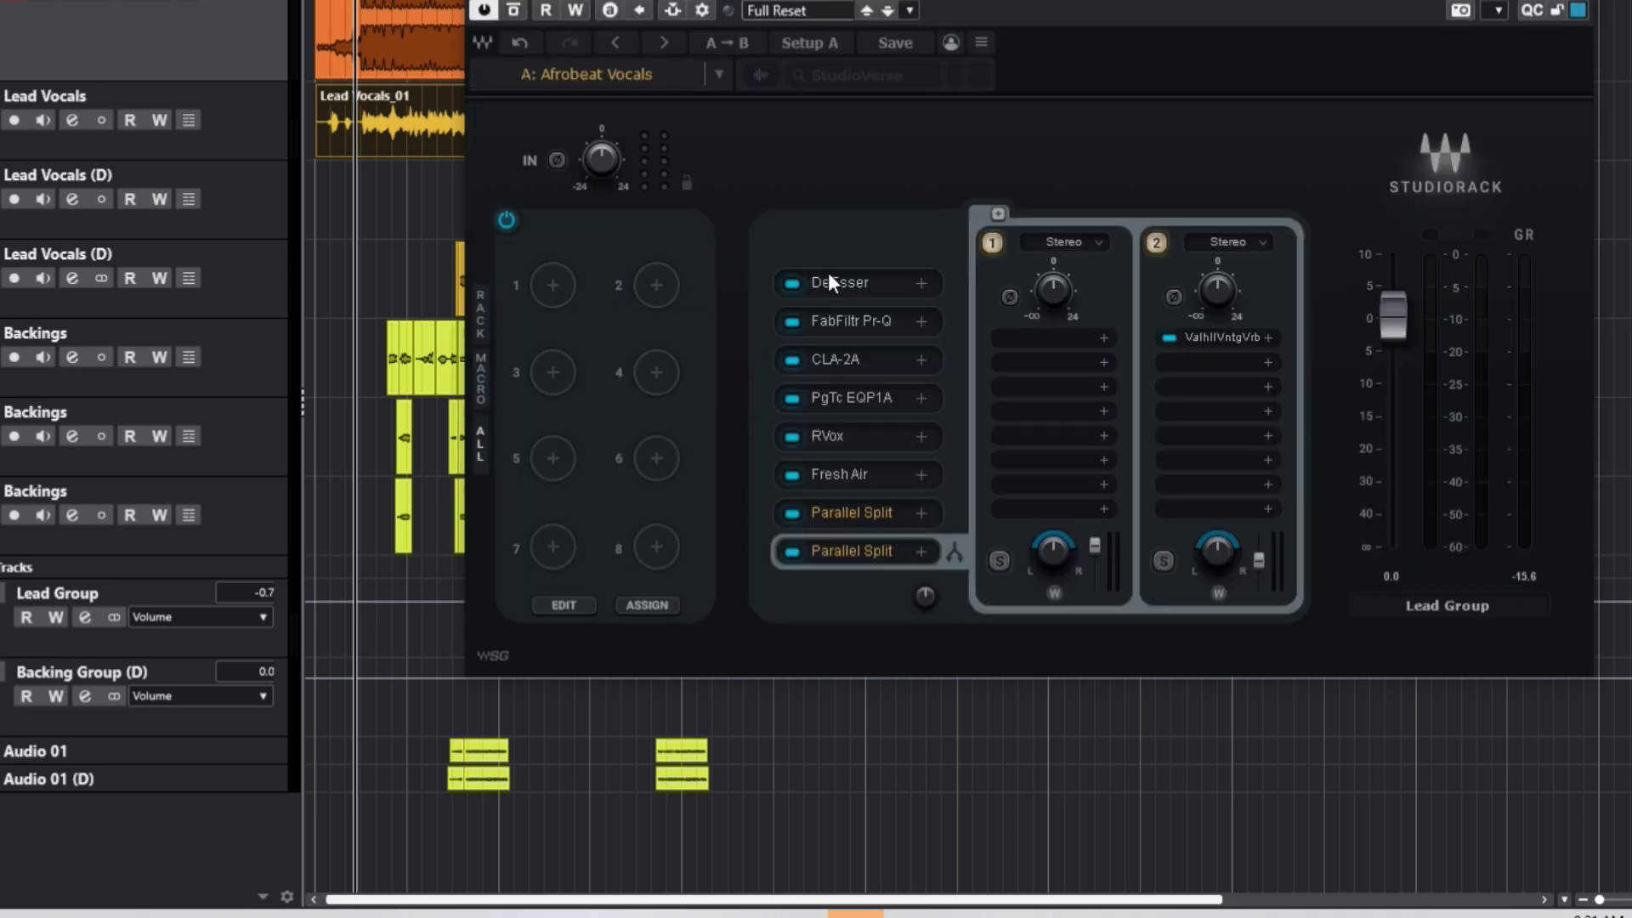